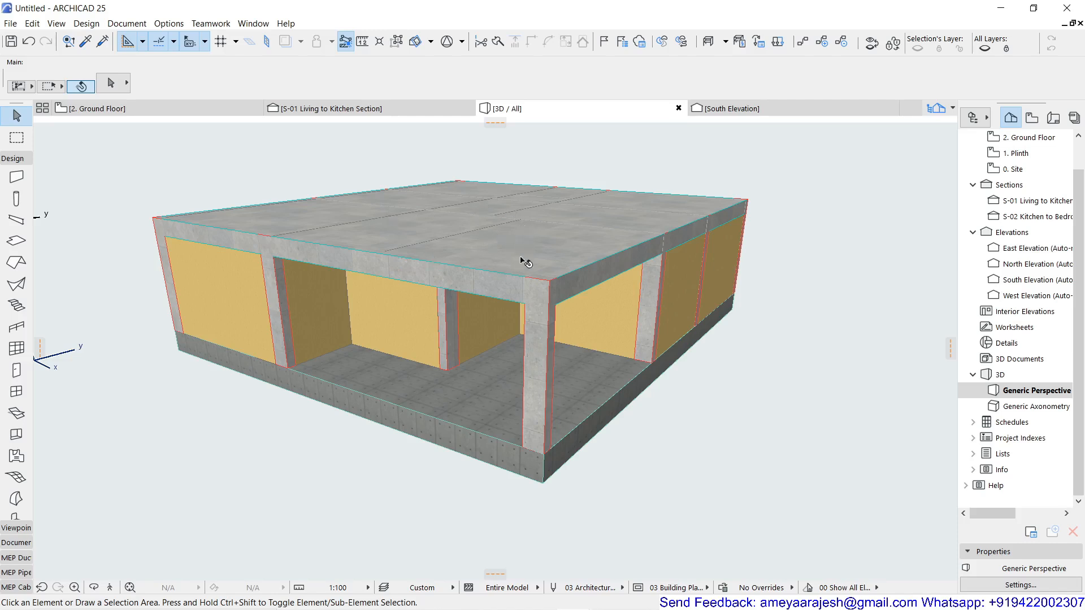
Switch from the 3D view to the 2. Ground Floor plan.
click(515, 226)
click(17, 542)
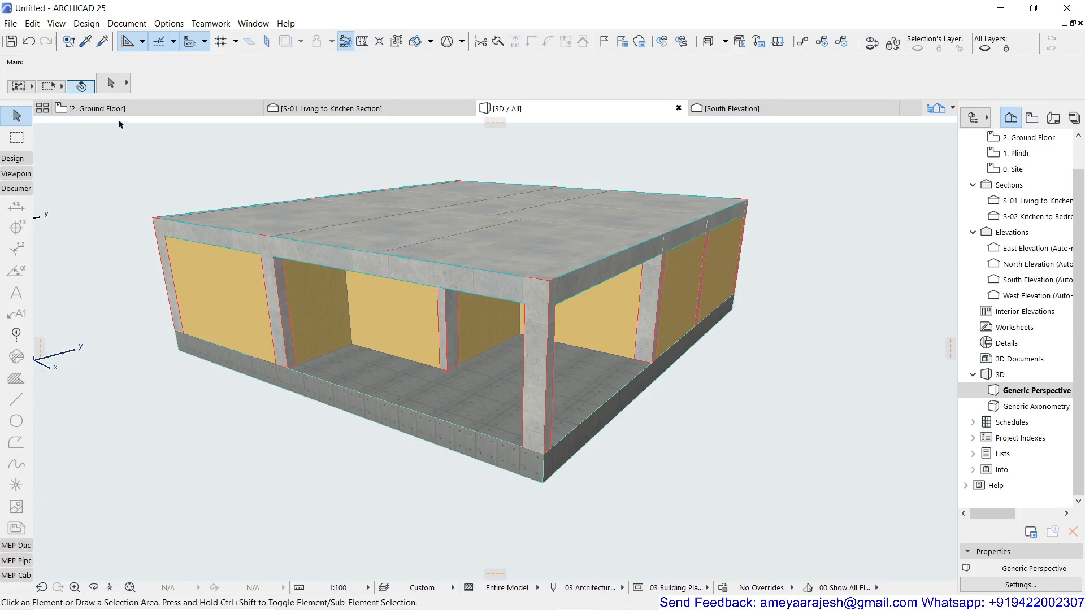
click(107, 108)
click(51, 356)
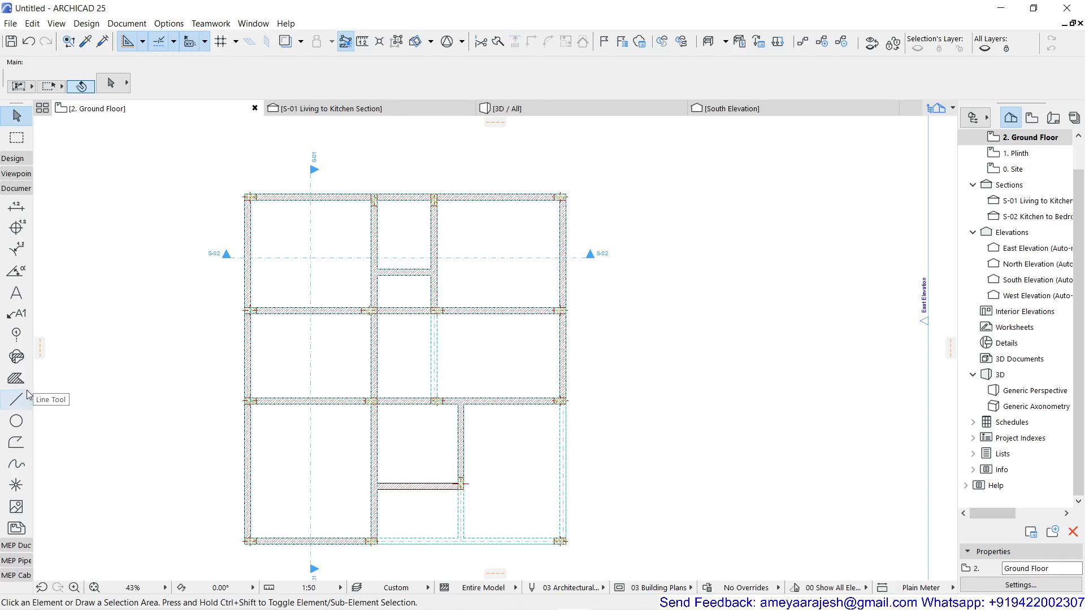
click(16, 377)
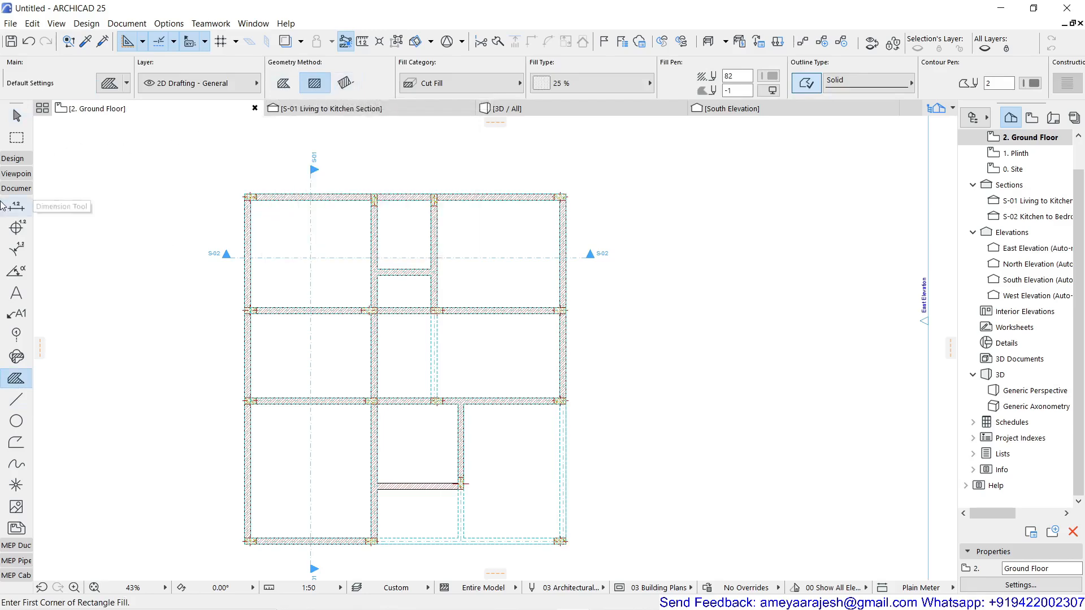
click(14, 158)
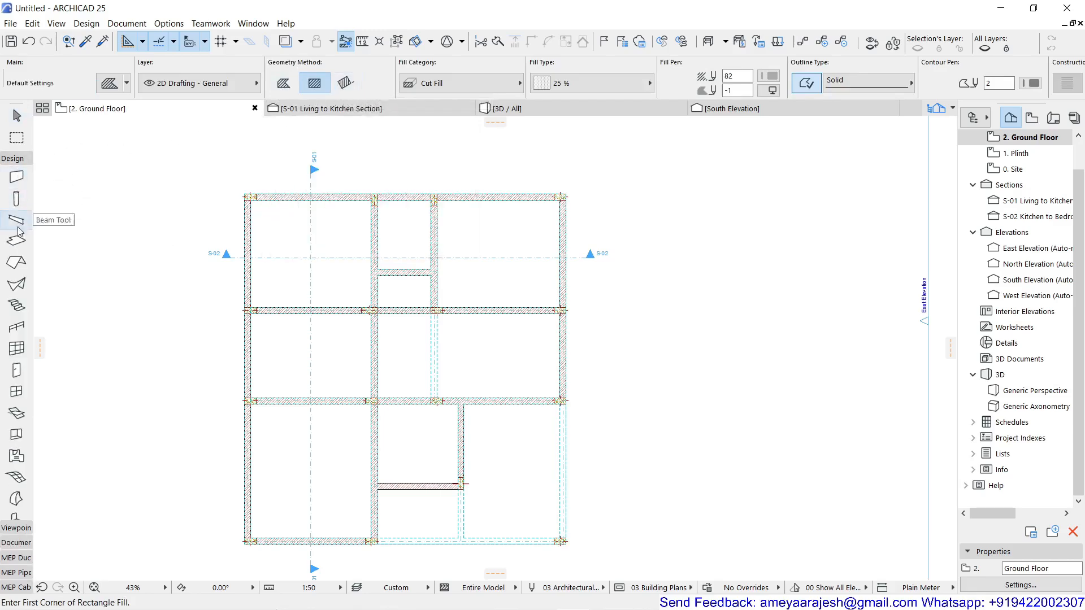
click(17, 241)
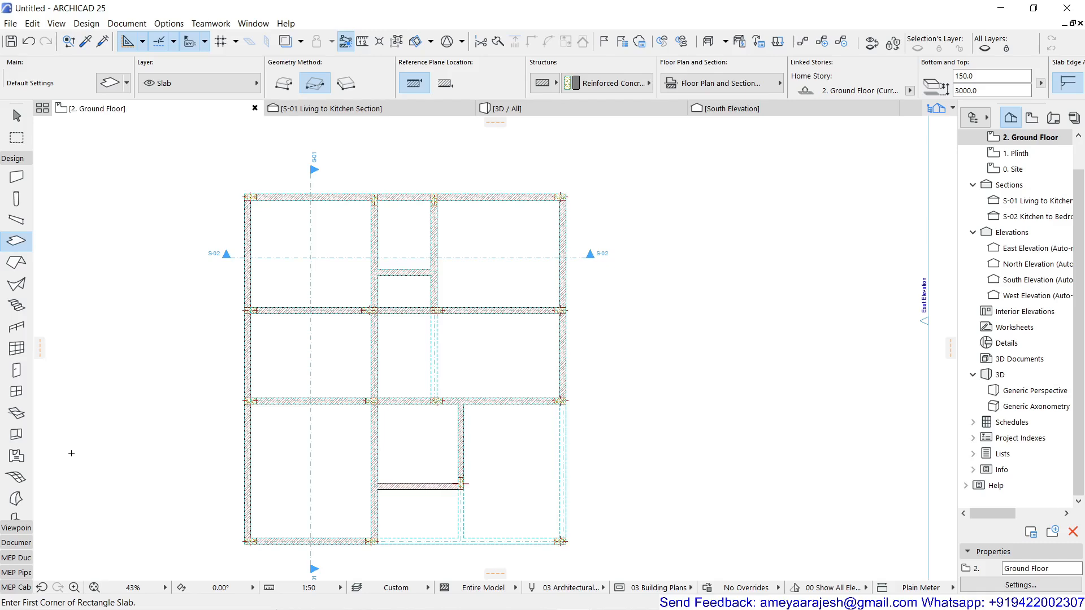
click(17, 116)
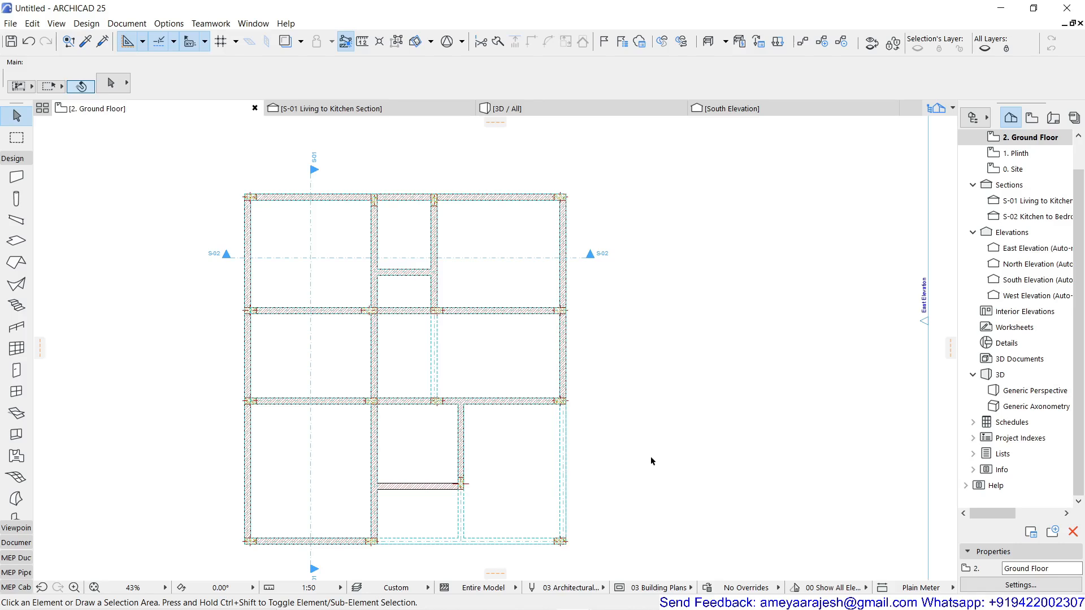
Select the plinth slab among the overlapping slabs and check the 1. Plinth story plan for its outline.
click(521, 457)
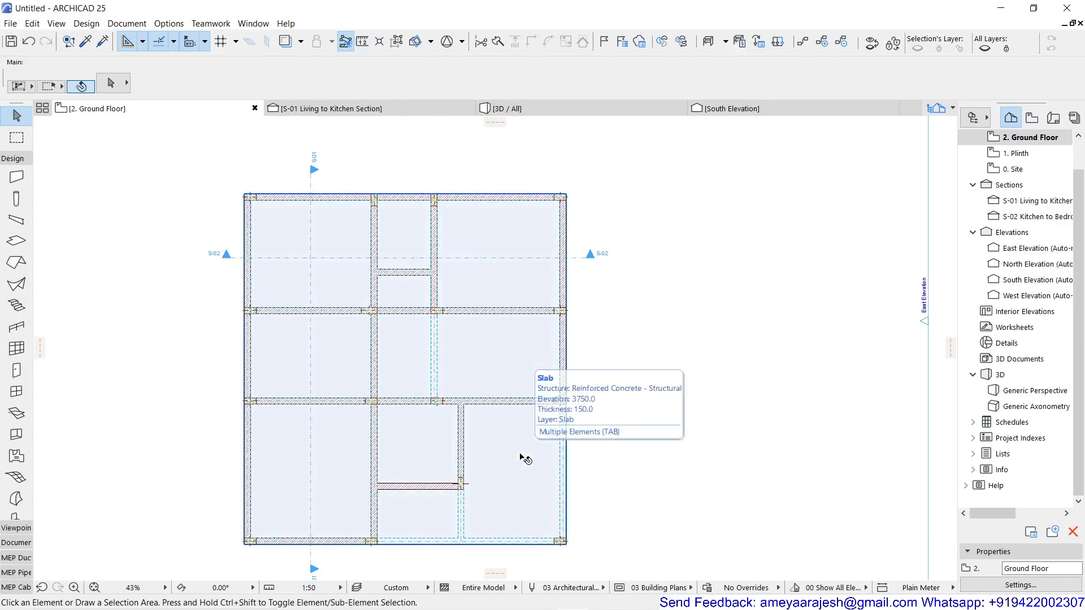
key(Tab)
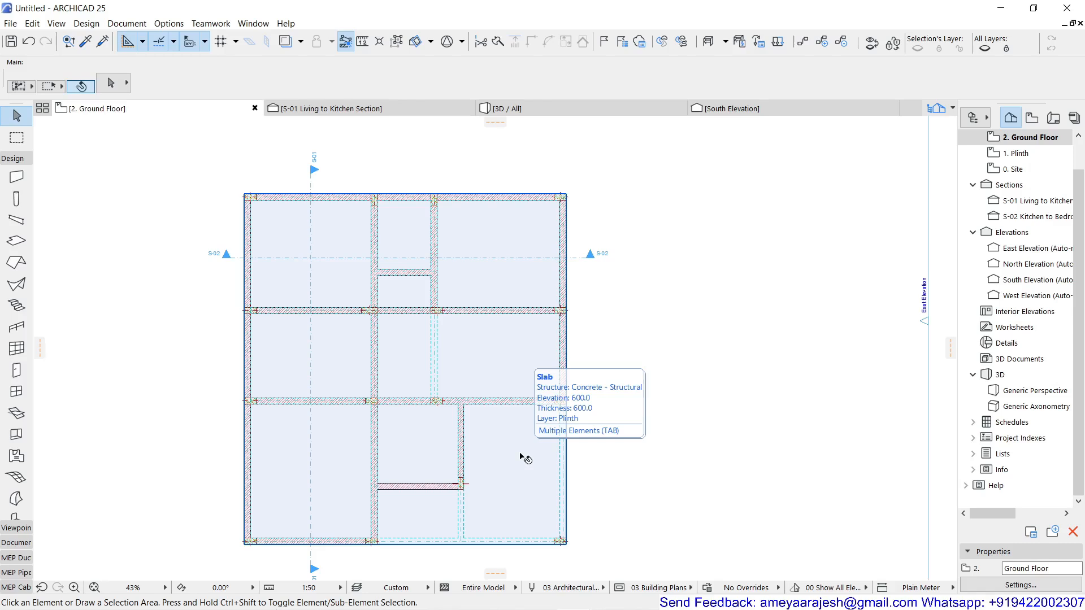
click(520, 457)
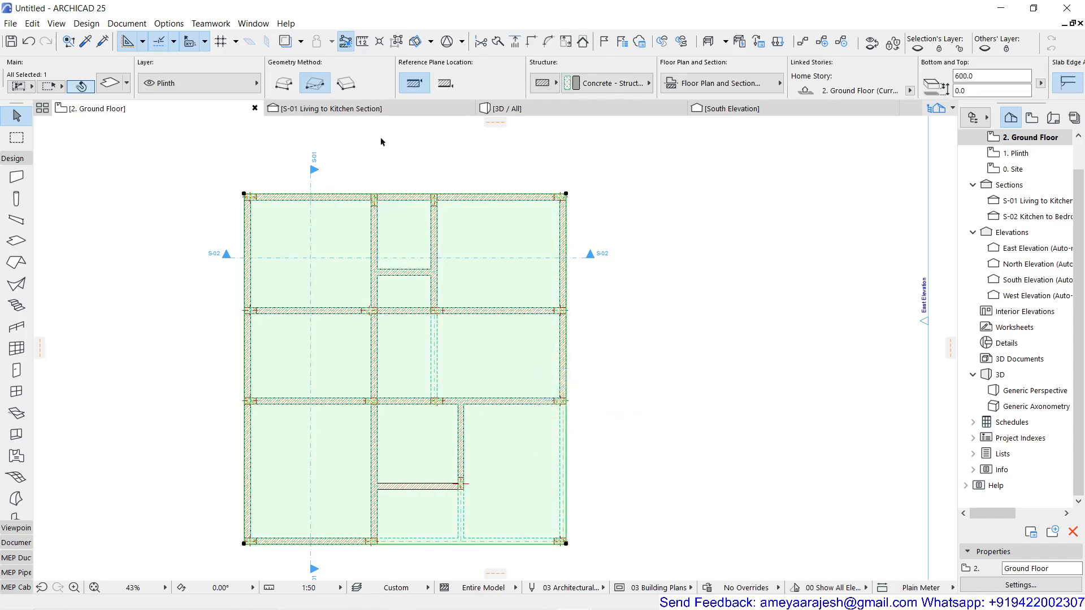
double_click(1025, 153)
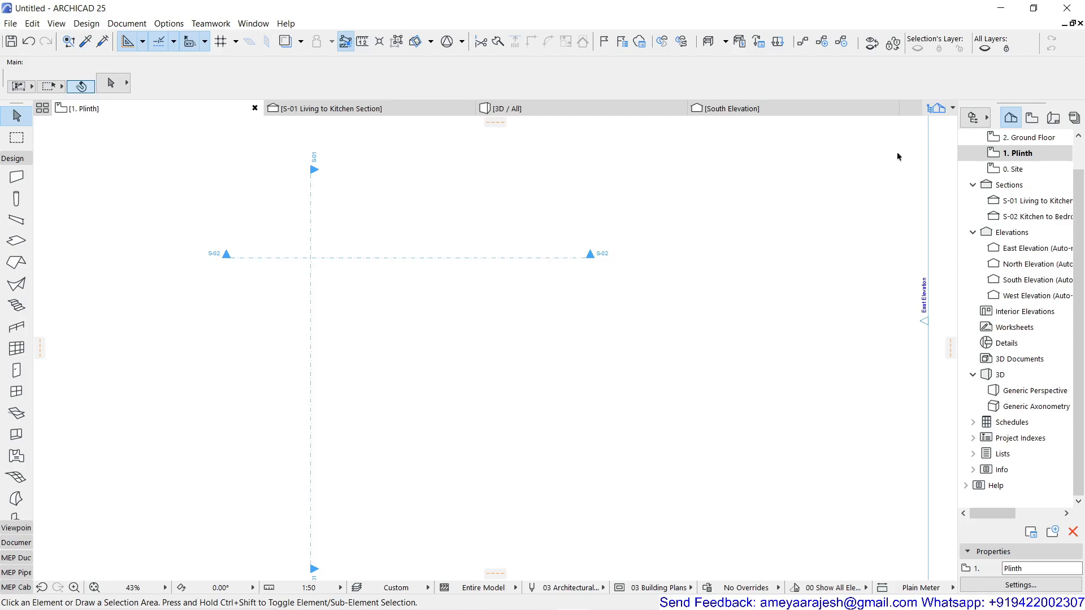
On the 2. Ground Floor plan, set the plinth slab's Show on Stories option to Home & One Story Down.
click(1028, 137)
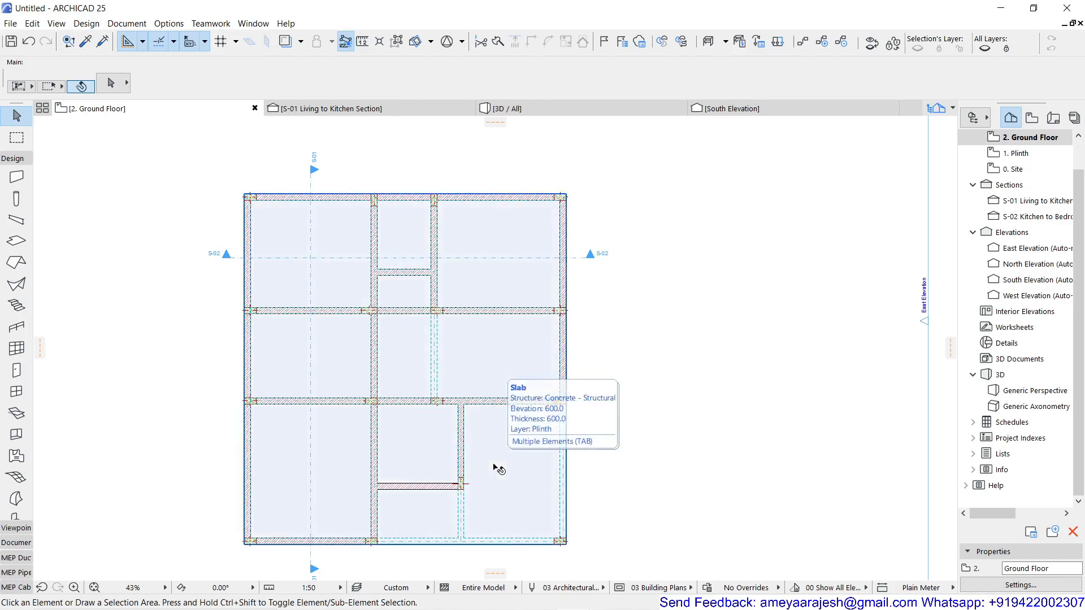
click(495, 467)
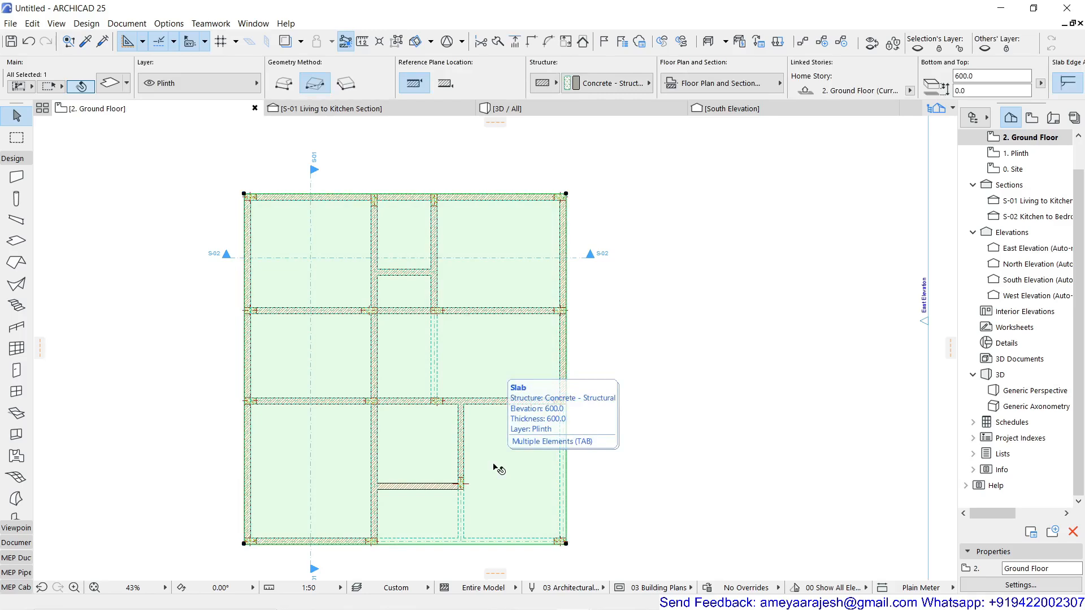
click(111, 84)
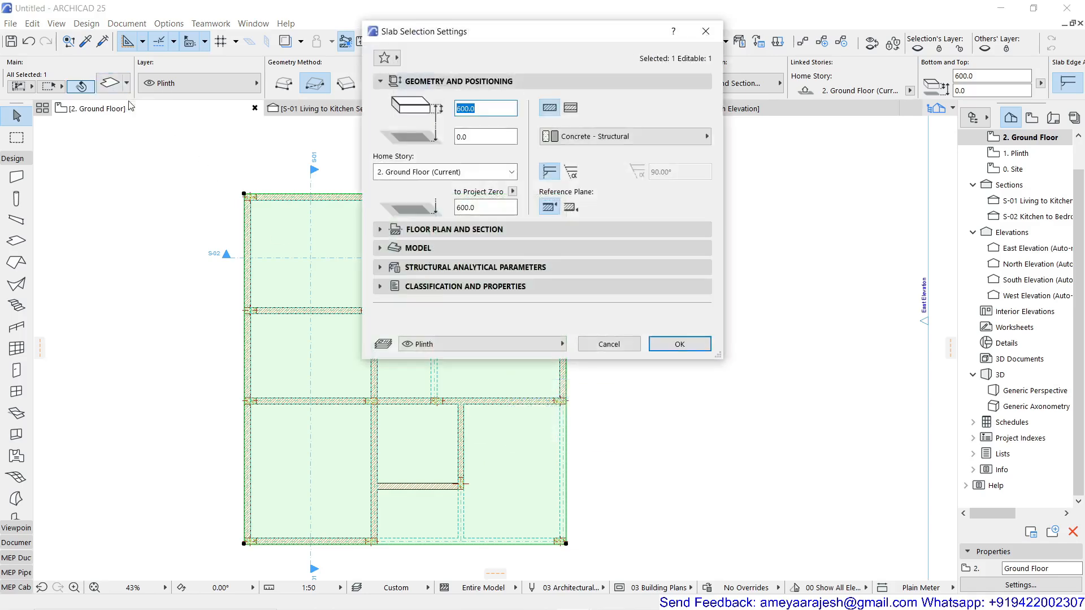
click(384, 232)
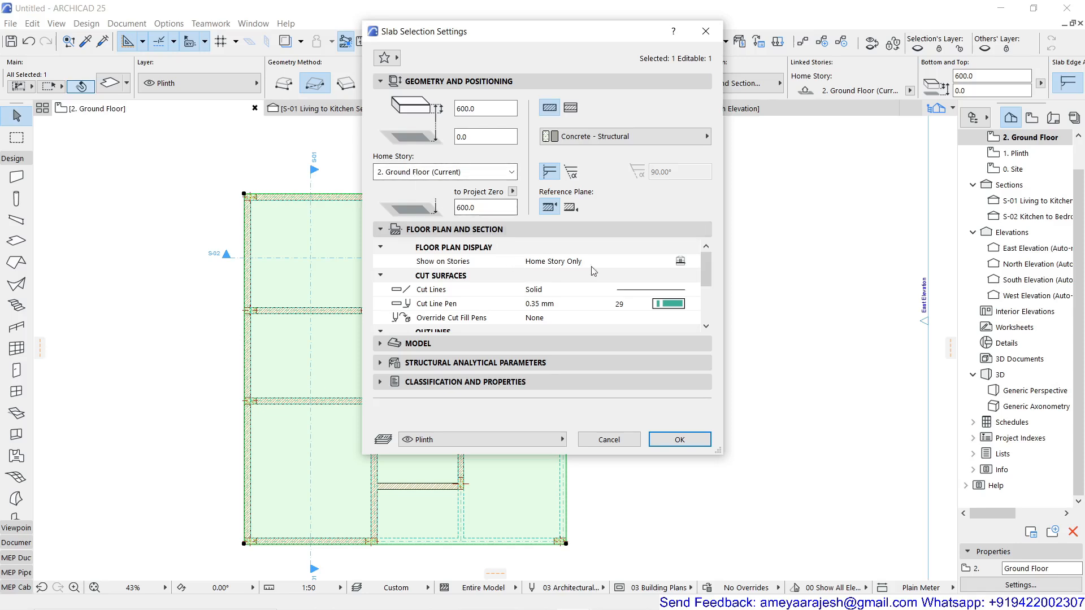
click(623, 263)
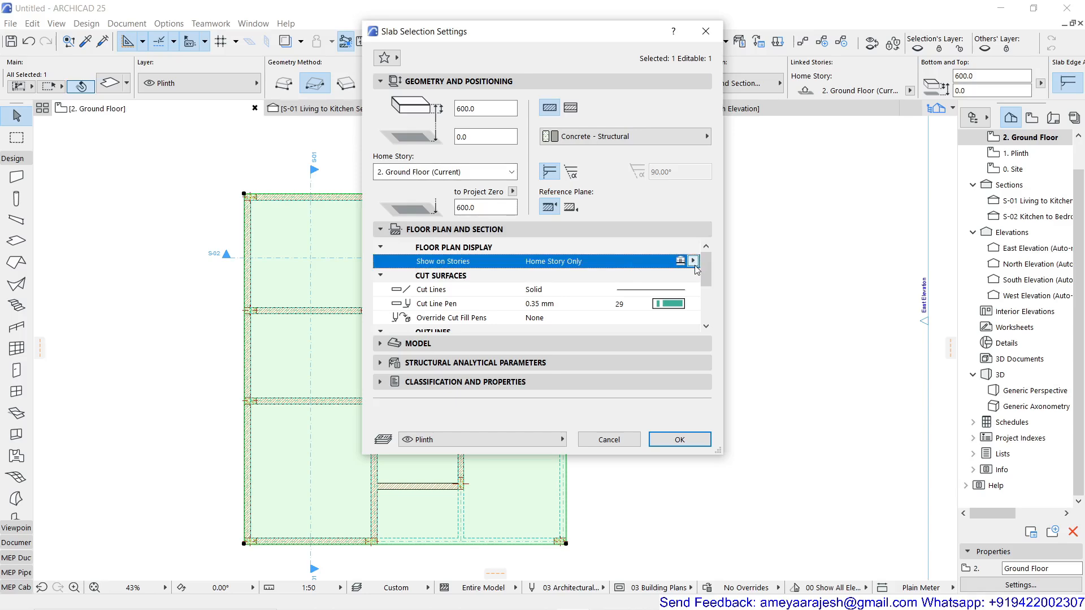
click(692, 261)
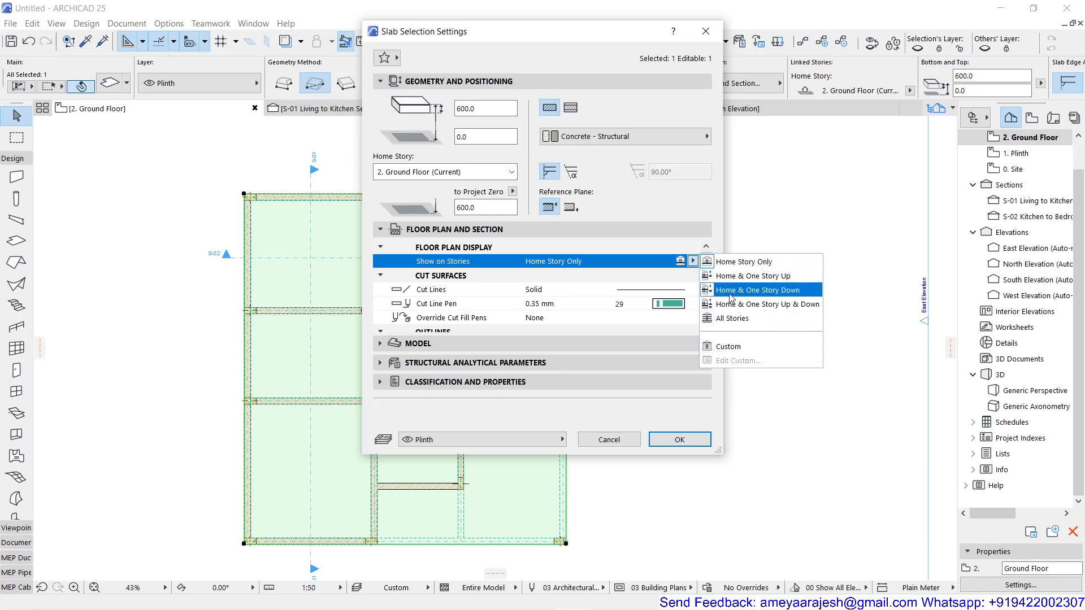
click(762, 291)
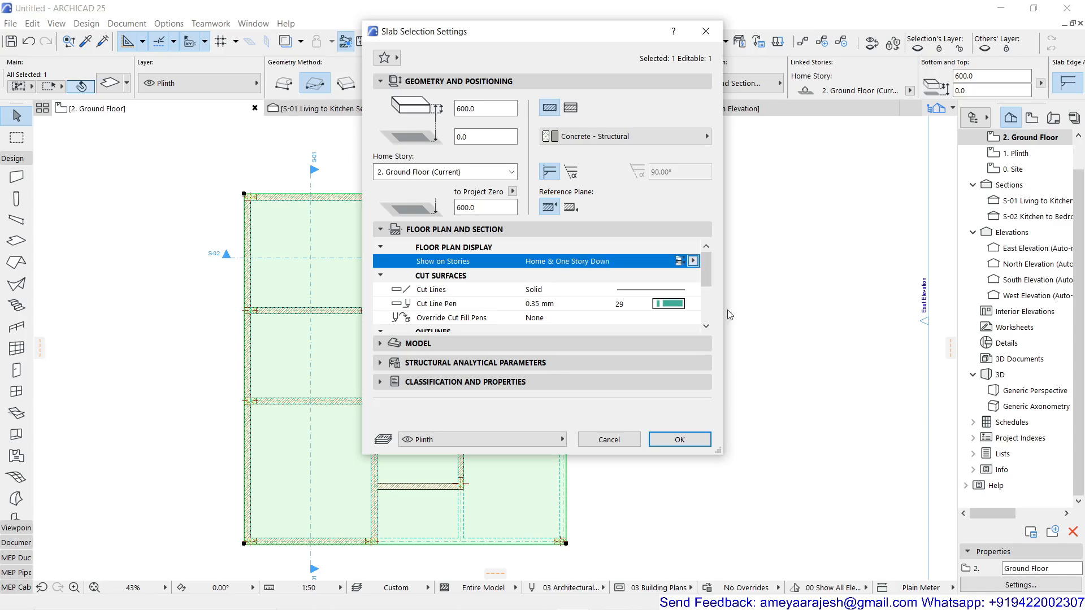
click(688, 446)
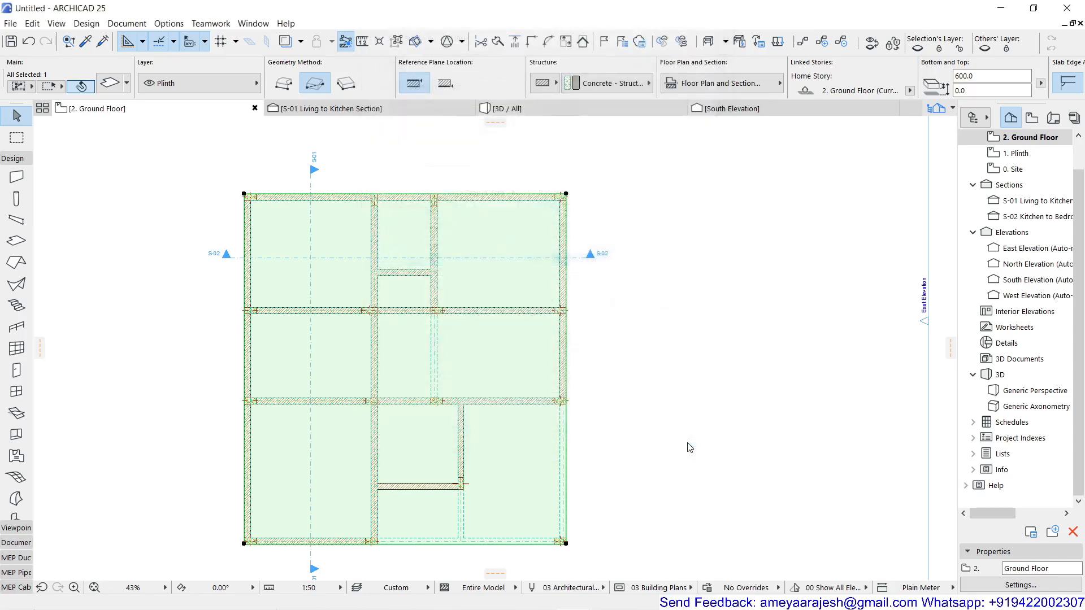
Open the 1. Plinth story plan and examine the plinth slab's outline, selecting it and clearing the selection.
double_click(1000, 156)
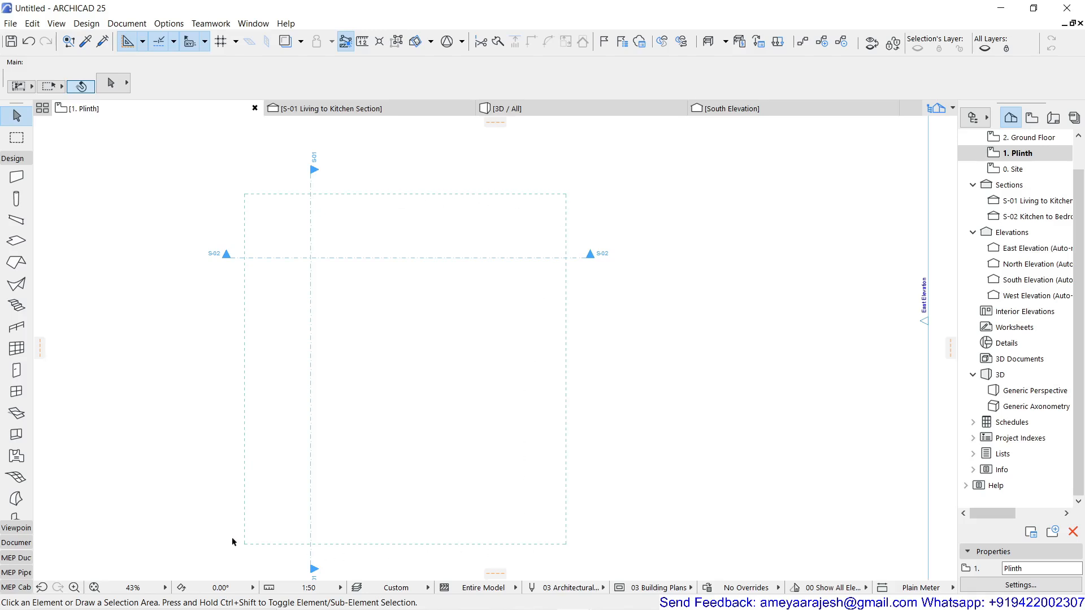
scroll(250, 204, up, 5)
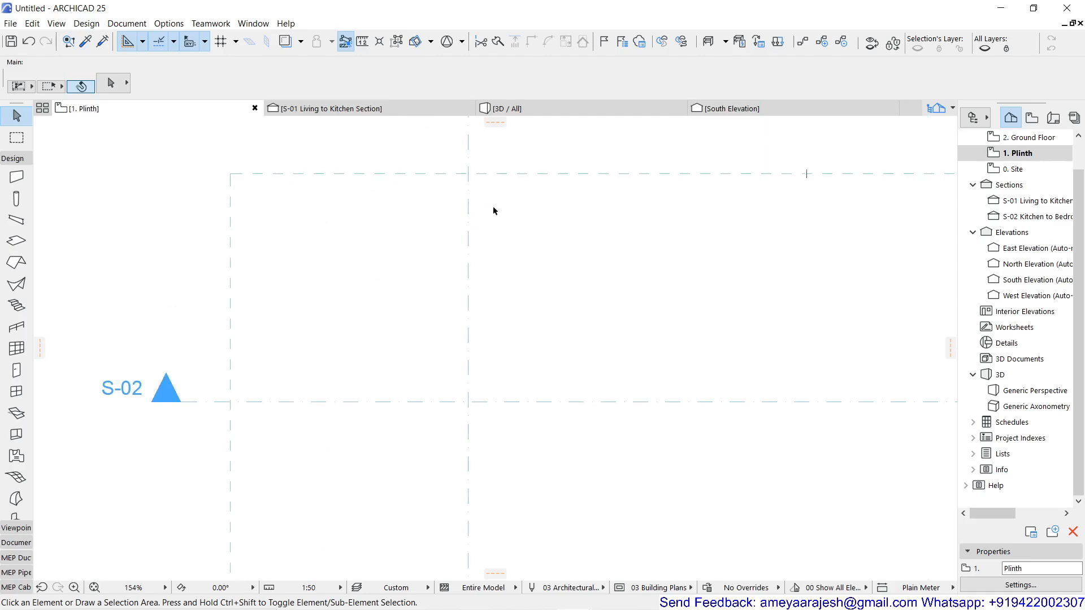
scroll(493, 210, down, 6)
scroll(577, 341, up, 2)
mouse_move(572, 347)
middle_down()
mouse_move(484, 273)
mouse_move(440, 296)
middle_up()
scroll(439, 297, down, 1)
scroll(438, 293, down, 1)
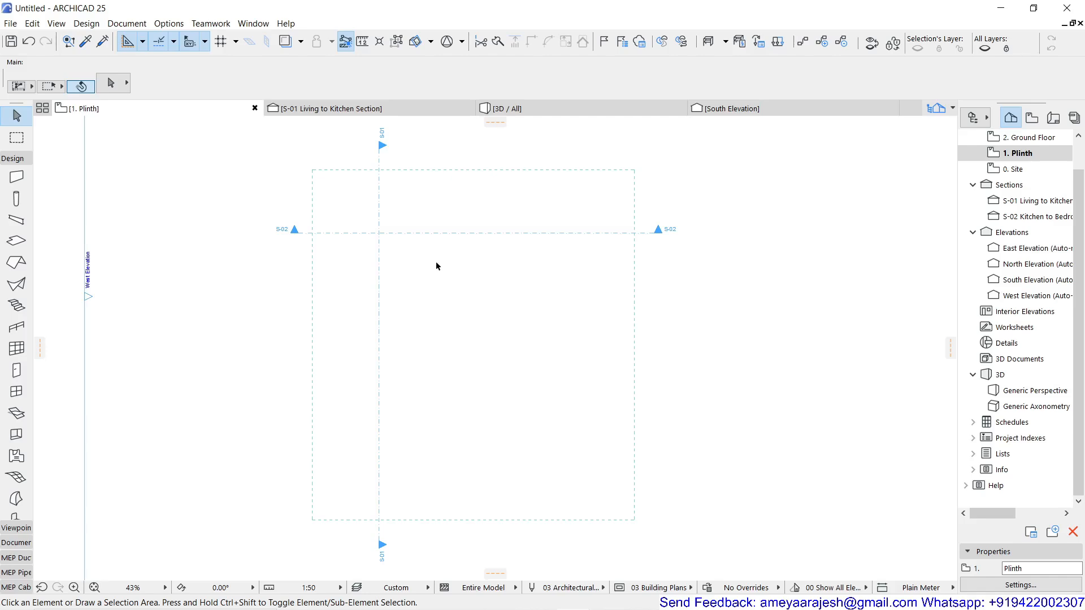
click(454, 520)
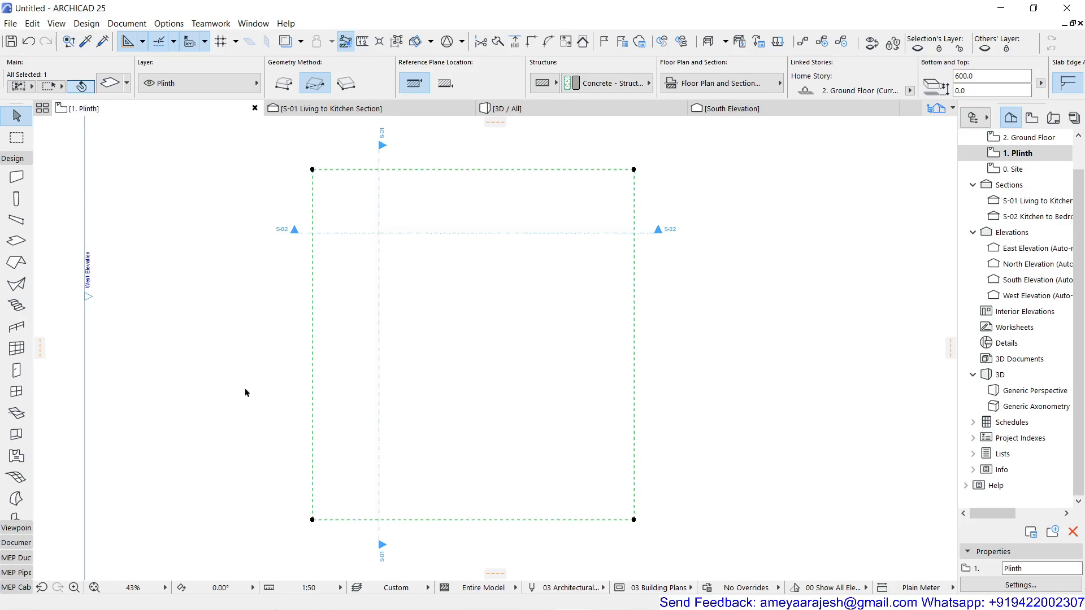
key(Escape)
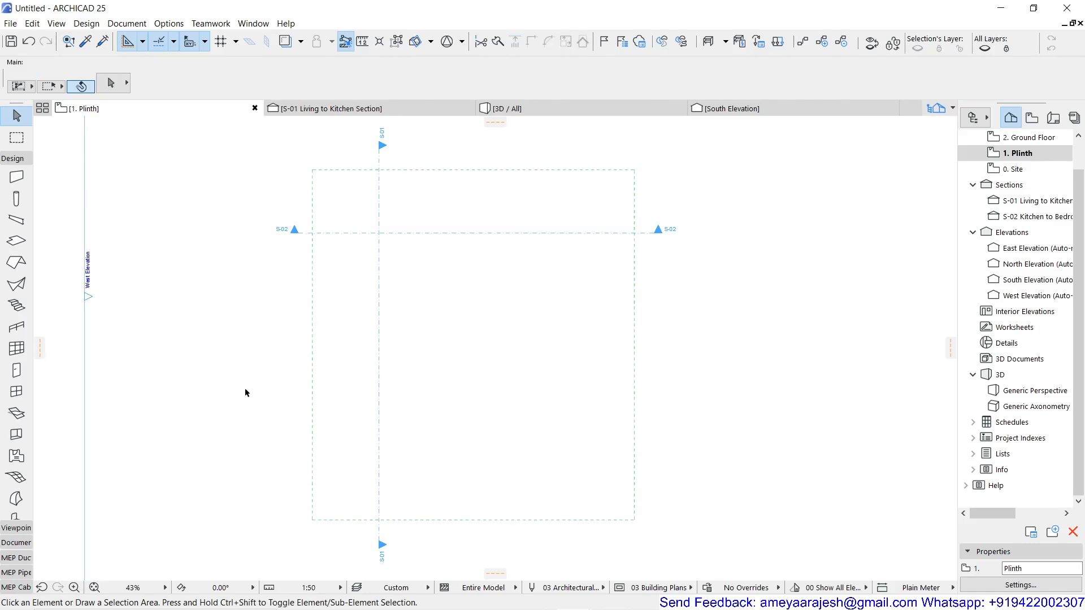
On the 2. Ground Floor plan, add a node to the plinth slab's east edge at the outer lower corner of the edge column.
click(1031, 141)
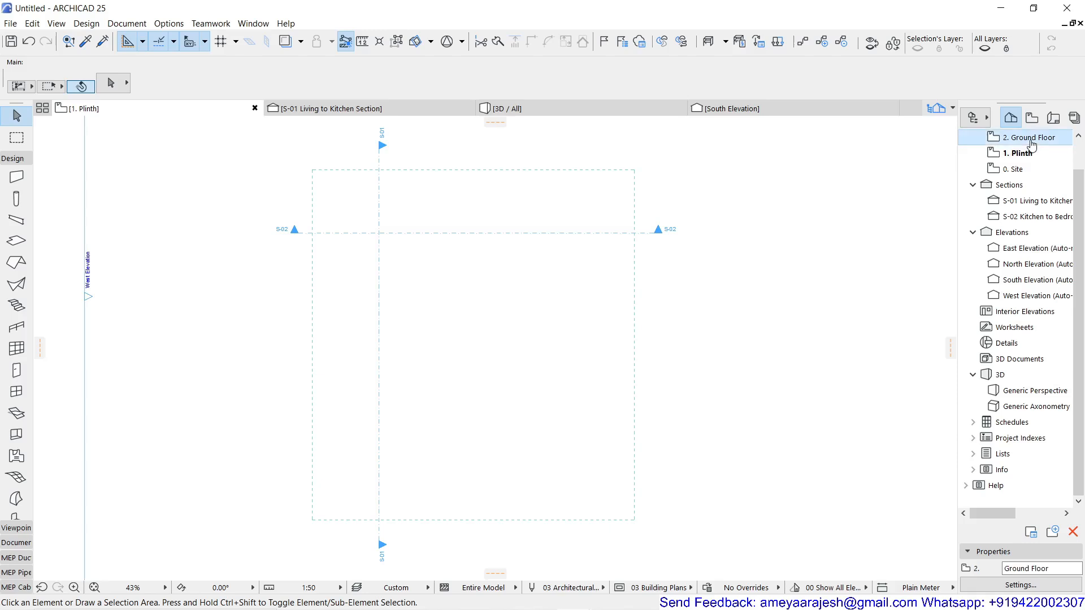
double_click(1031, 141)
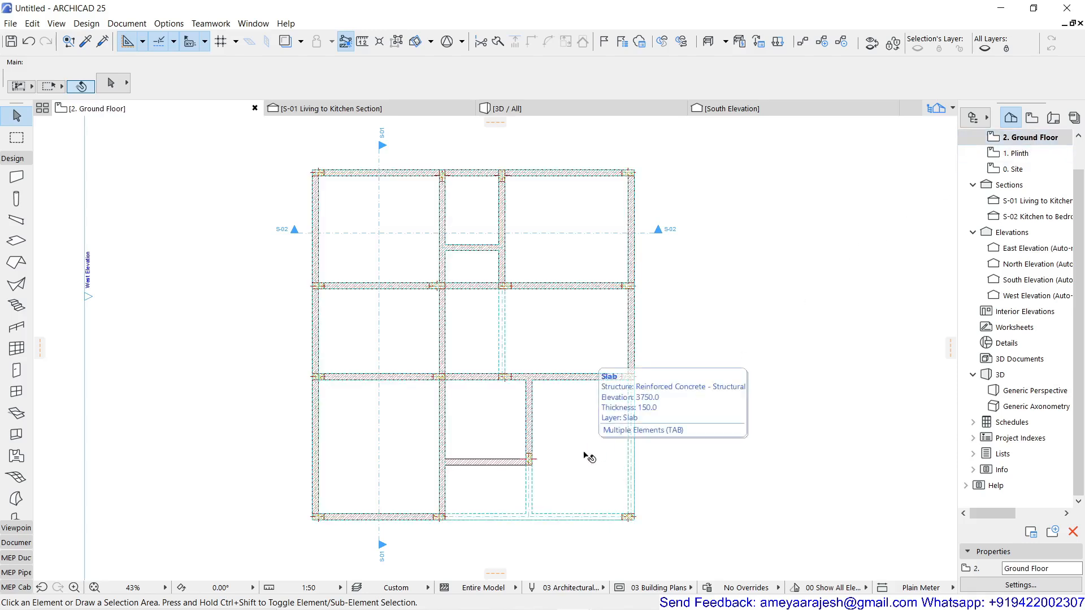
key(Tab)
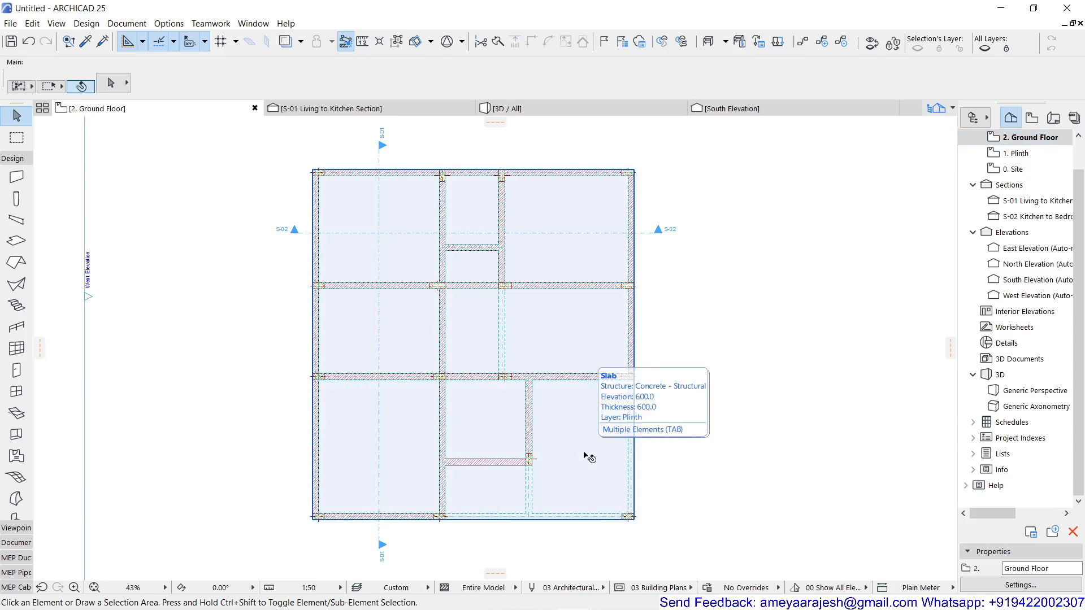
click(586, 456)
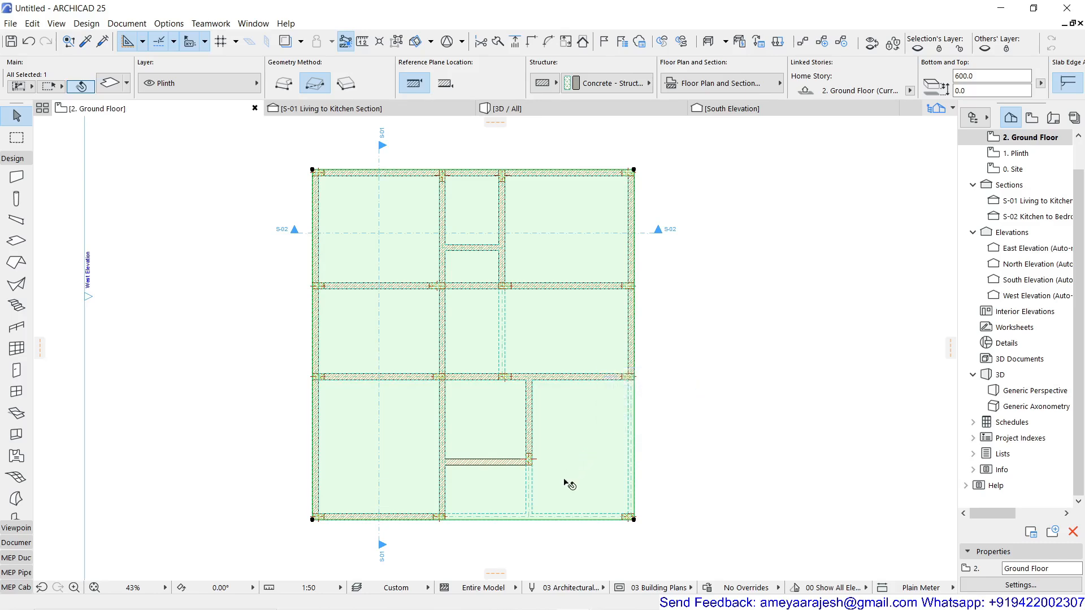
scroll(631, 524, up, 4)
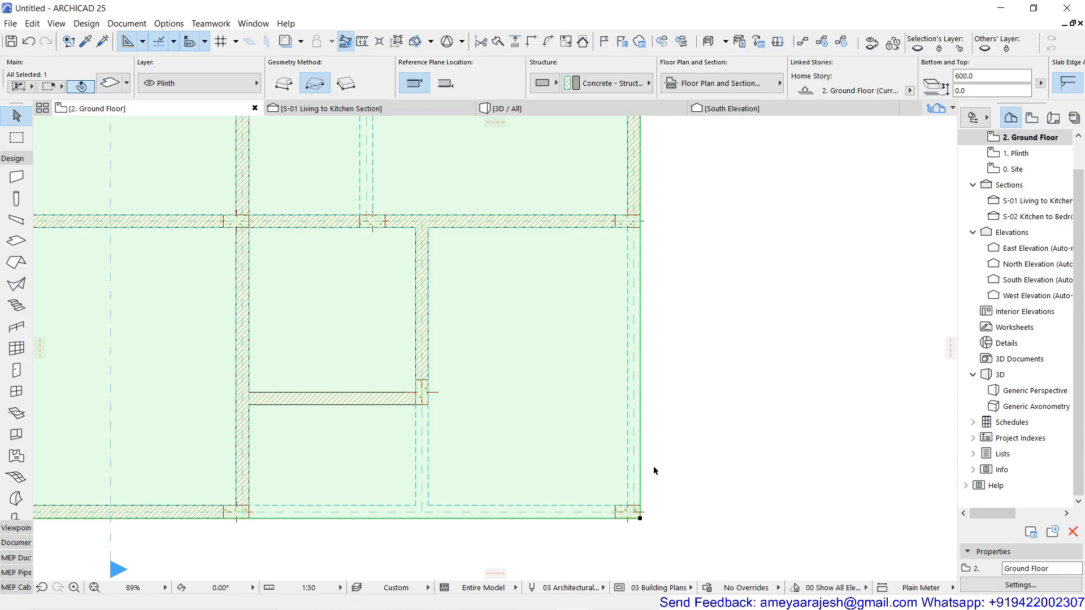
click(640, 385)
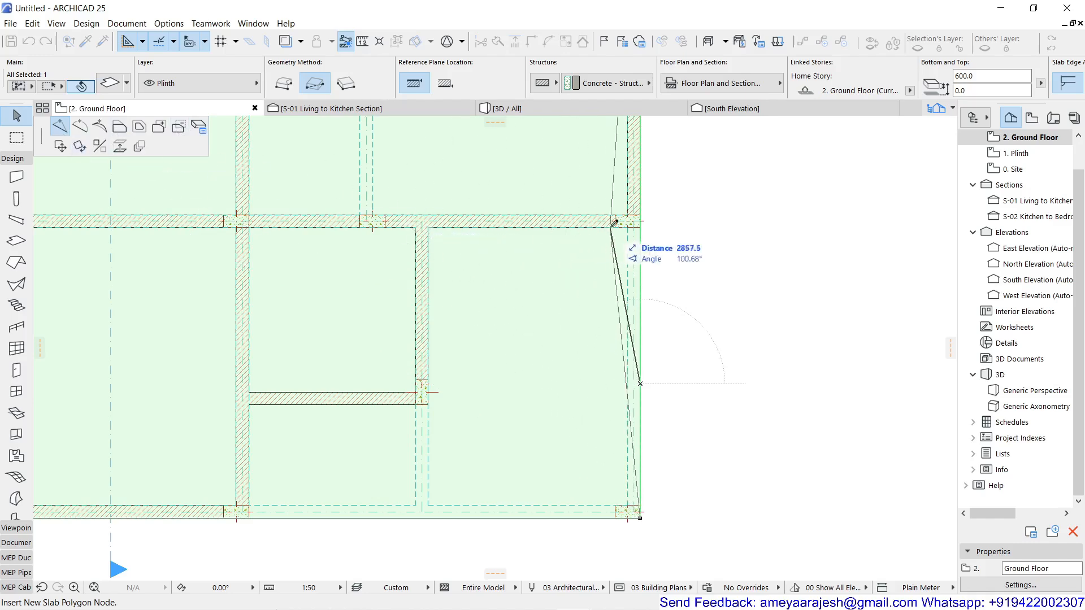
click(642, 224)
scroll(642, 225, up, 4)
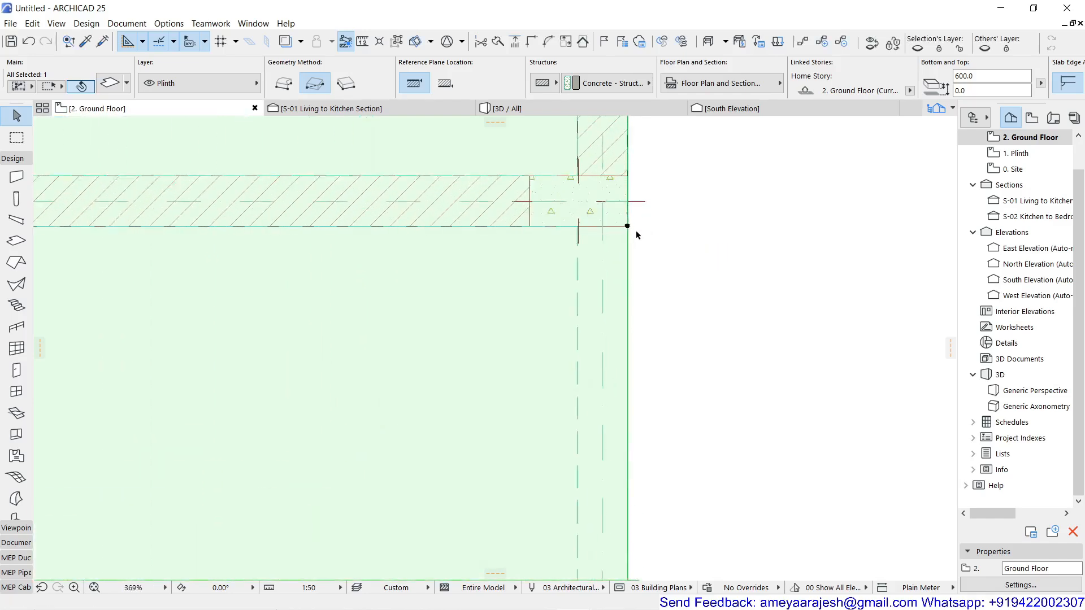
scroll(637, 231, up, 4)
scroll(672, 256, down, 8)
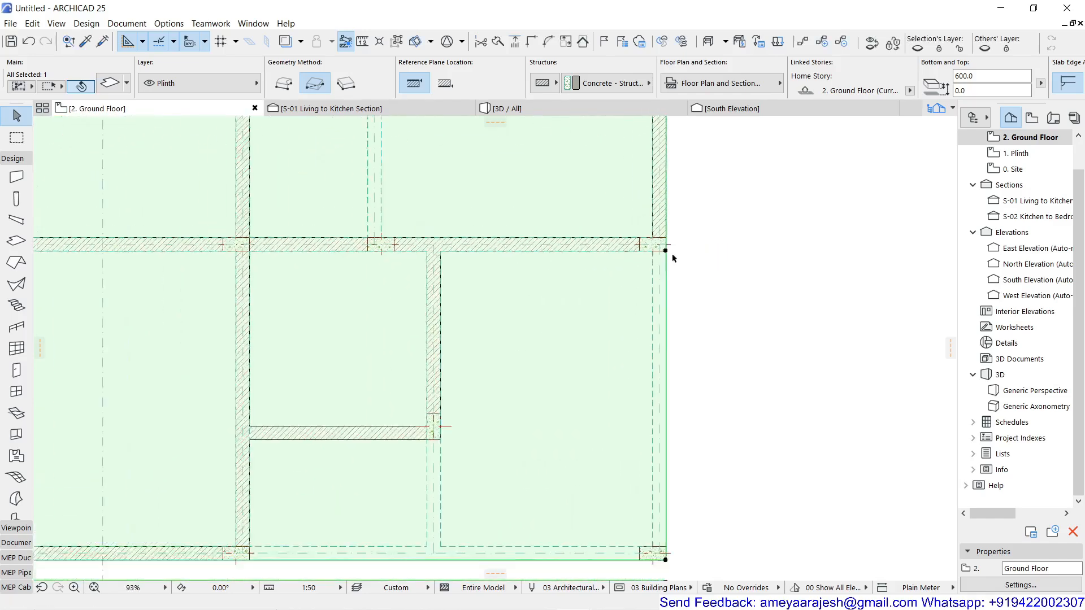
Offset the lower part of the plinth slab's east edge inward to the outer corner of the interior wall's end column.
scroll(672, 258, down, 1)
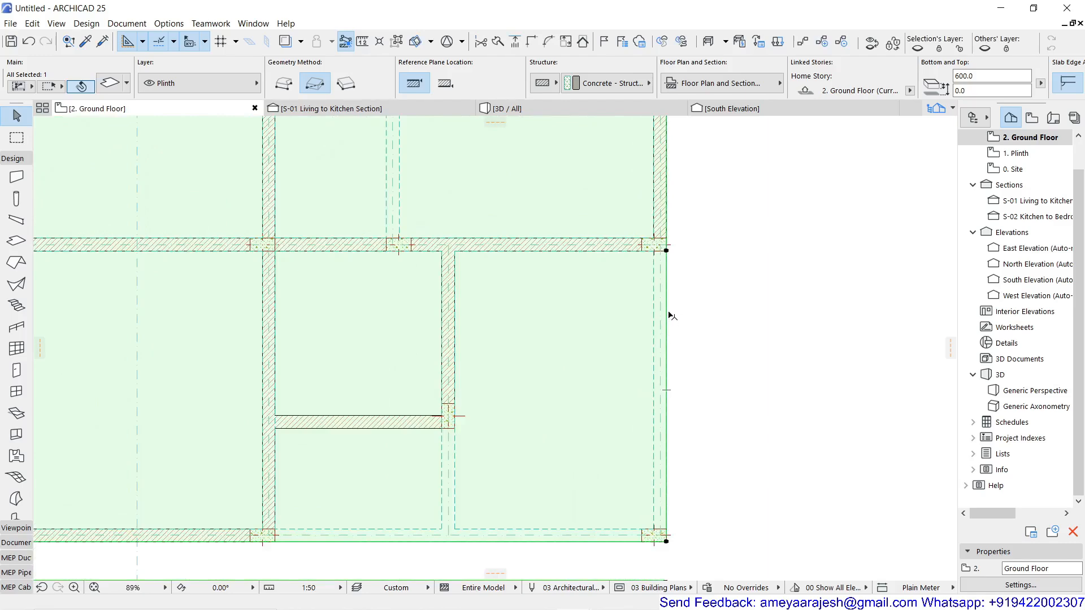
click(668, 310)
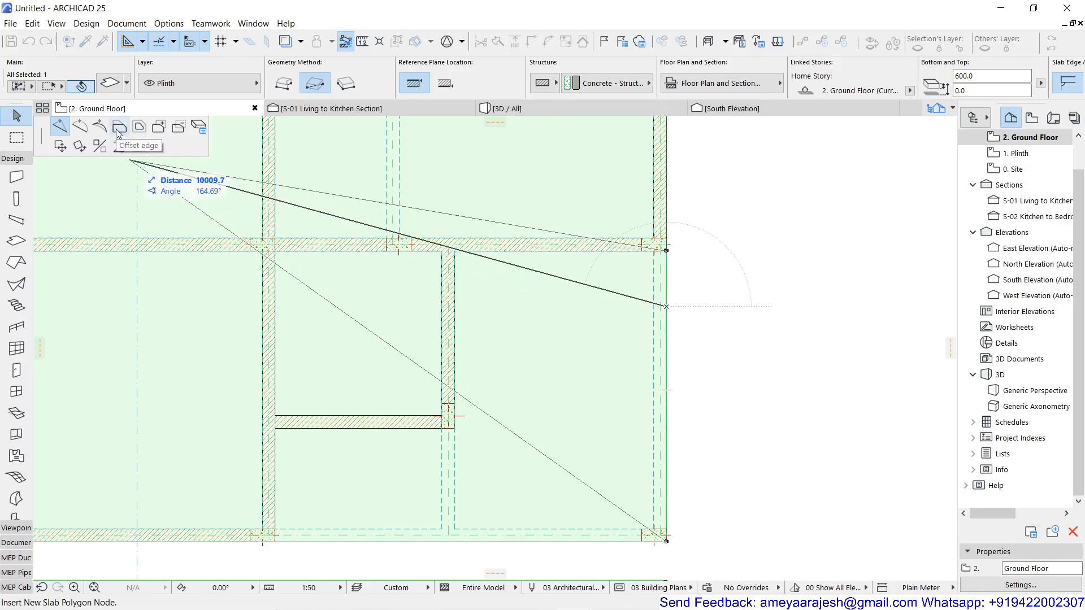
click(119, 128)
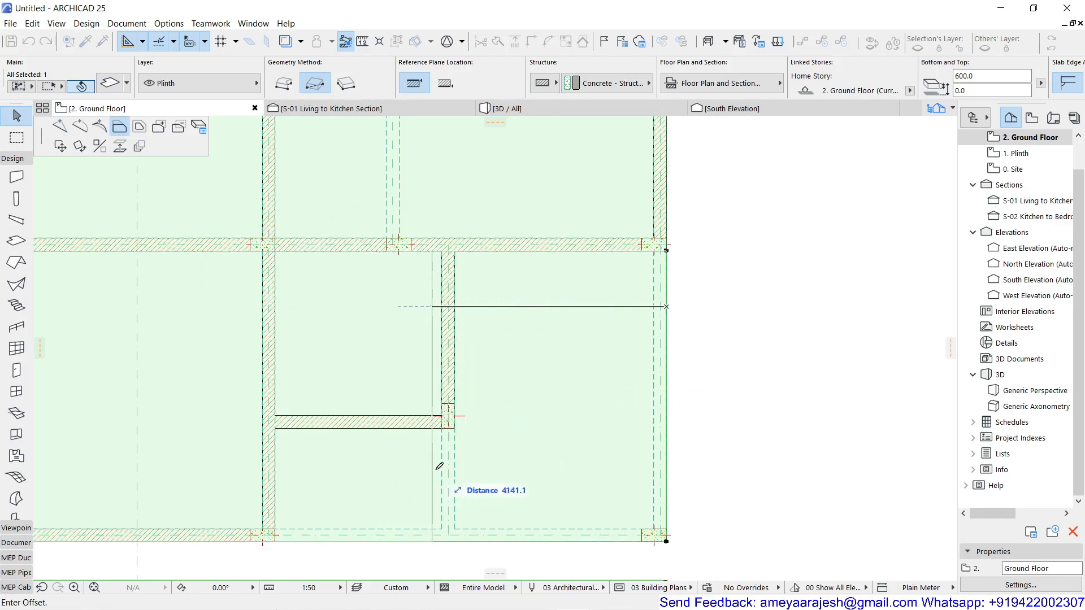
scroll(462, 421, up, 3)
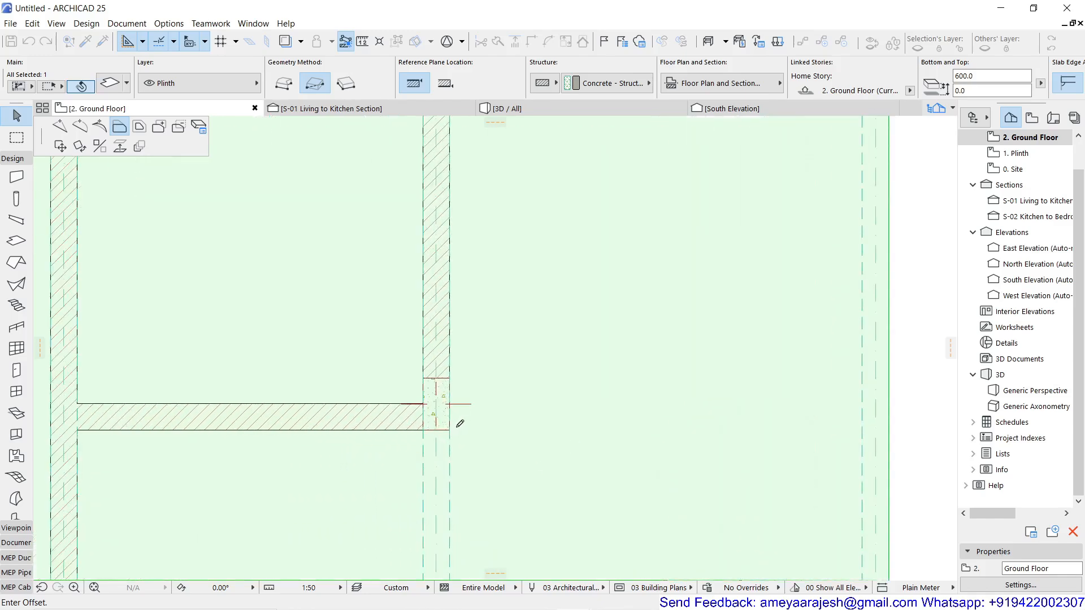
click(450, 428)
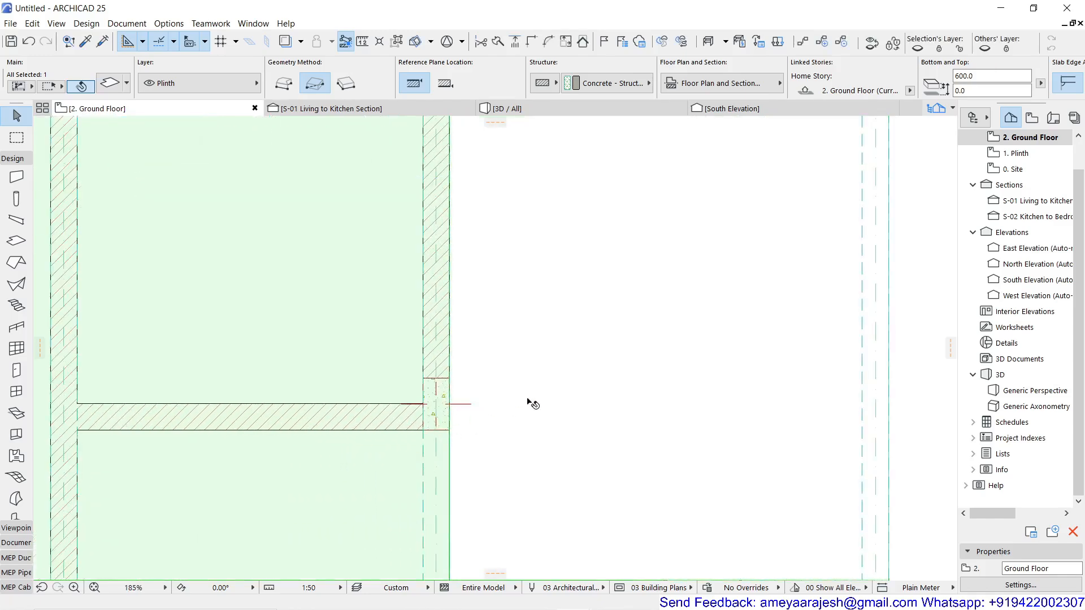
scroll(533, 401, down, 5)
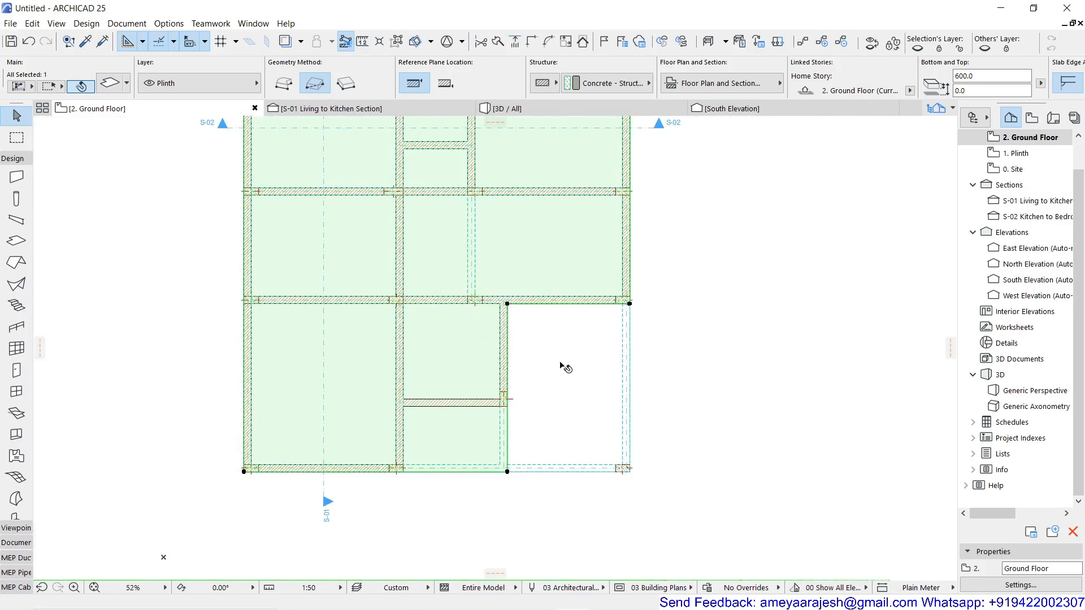
scroll(565, 366, down, 2)
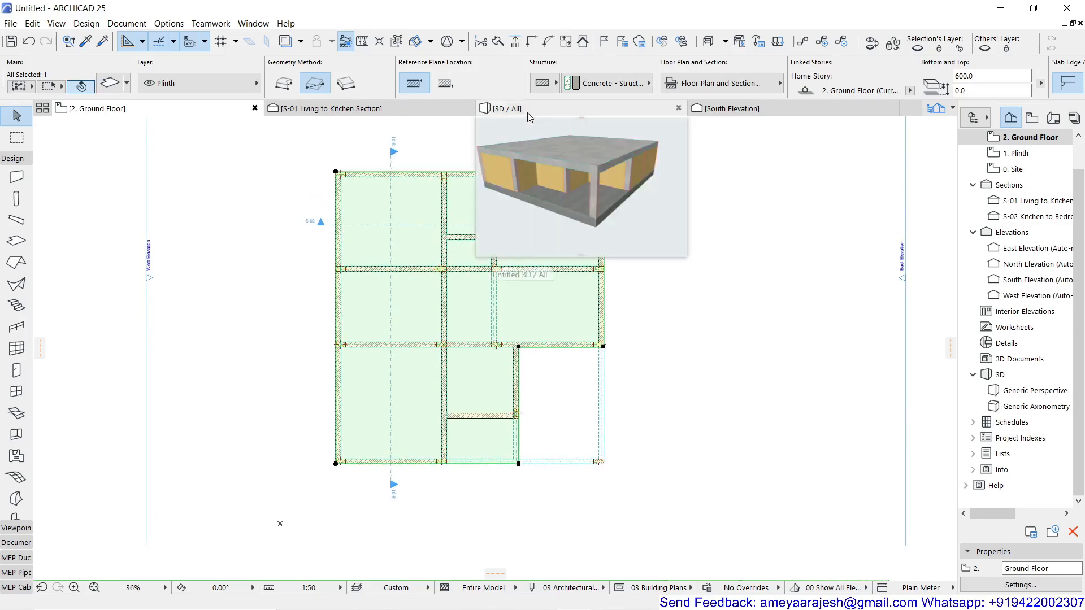
Examine the reshaped plinth slab in the 3D view of the house.
click(509, 109)
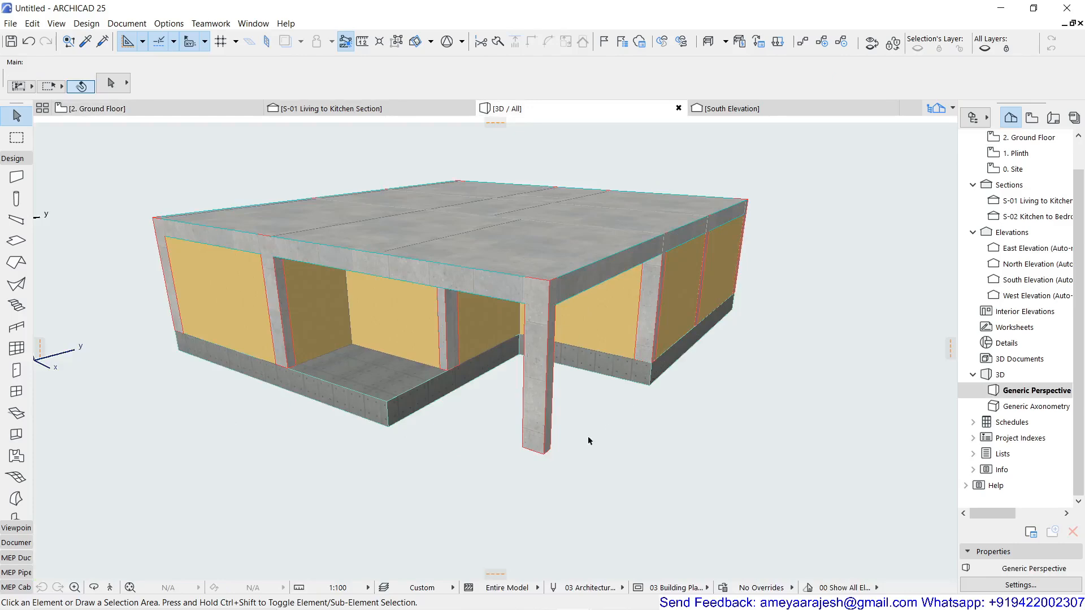
click(483, 515)
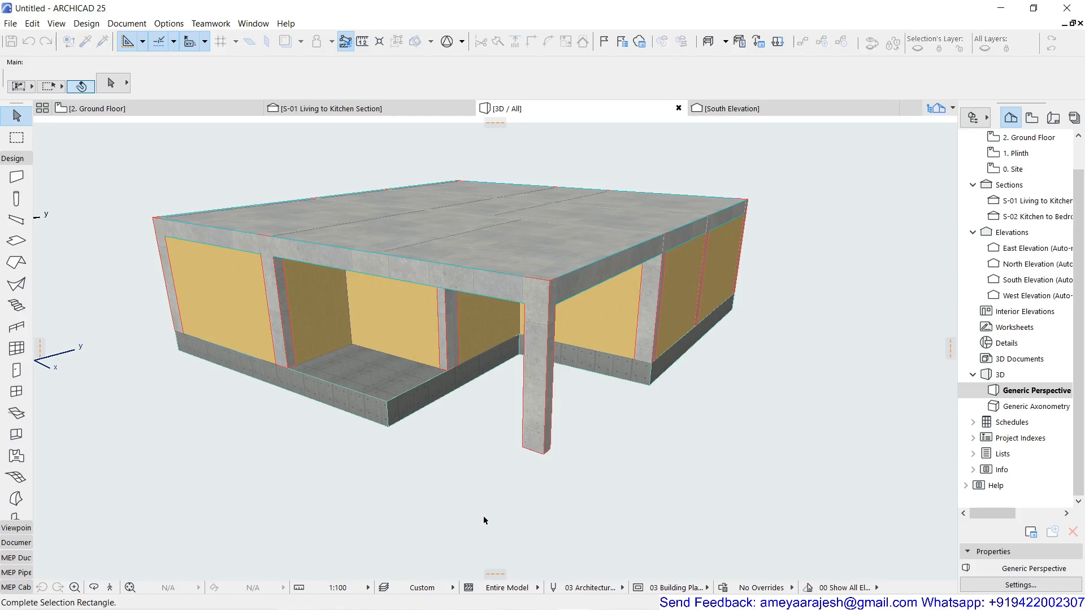
click(483, 515)
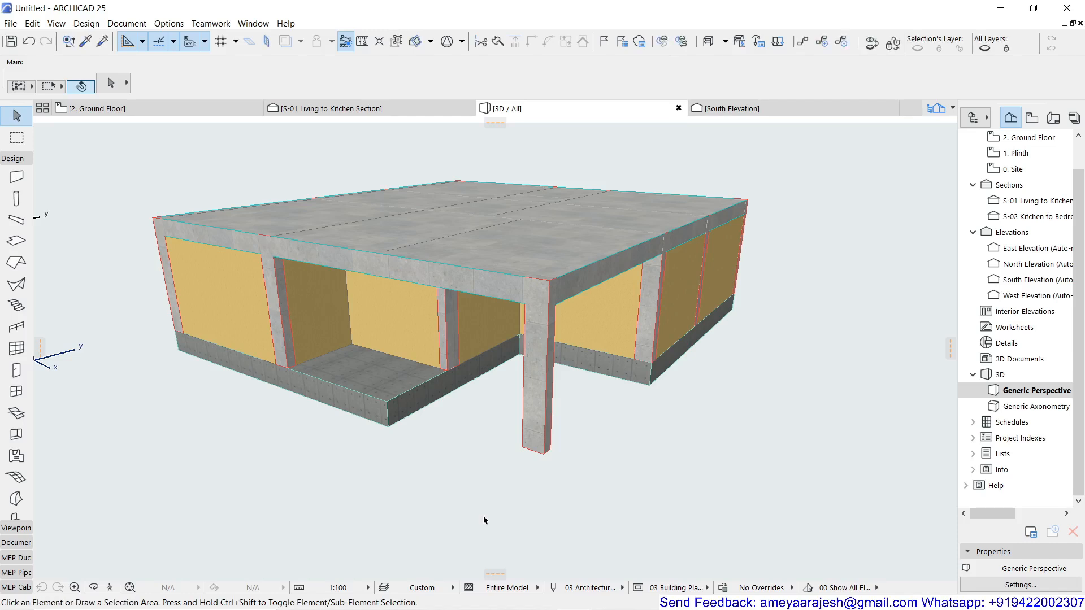
On the 2. Ground Floor plan, select the reinforced concrete slab on the Slab layer that covers the whole house.
click(120, 109)
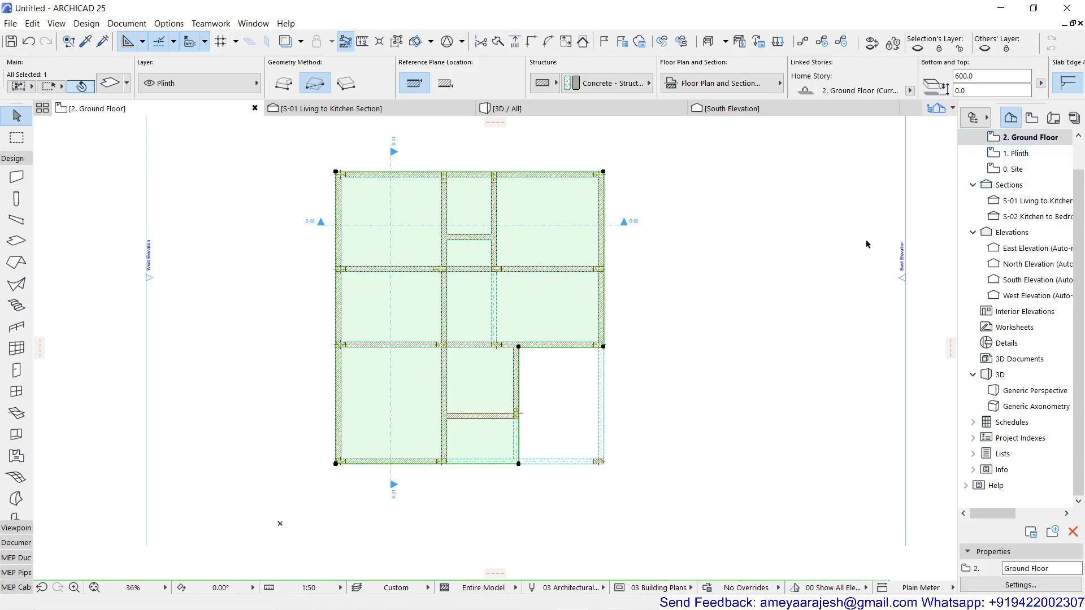
click(559, 392)
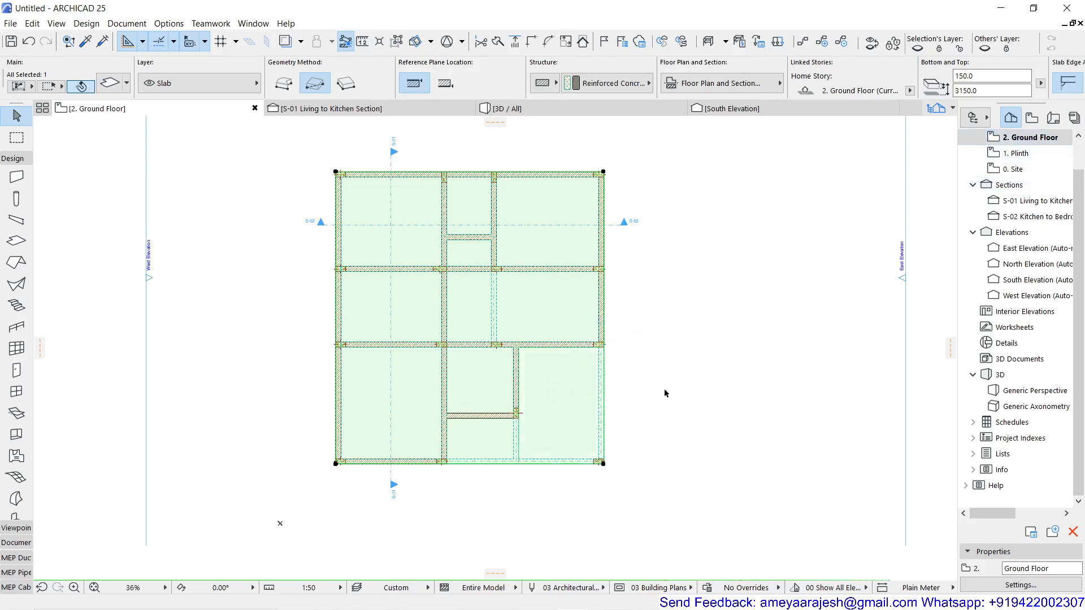
scroll(502, 324, up, 5)
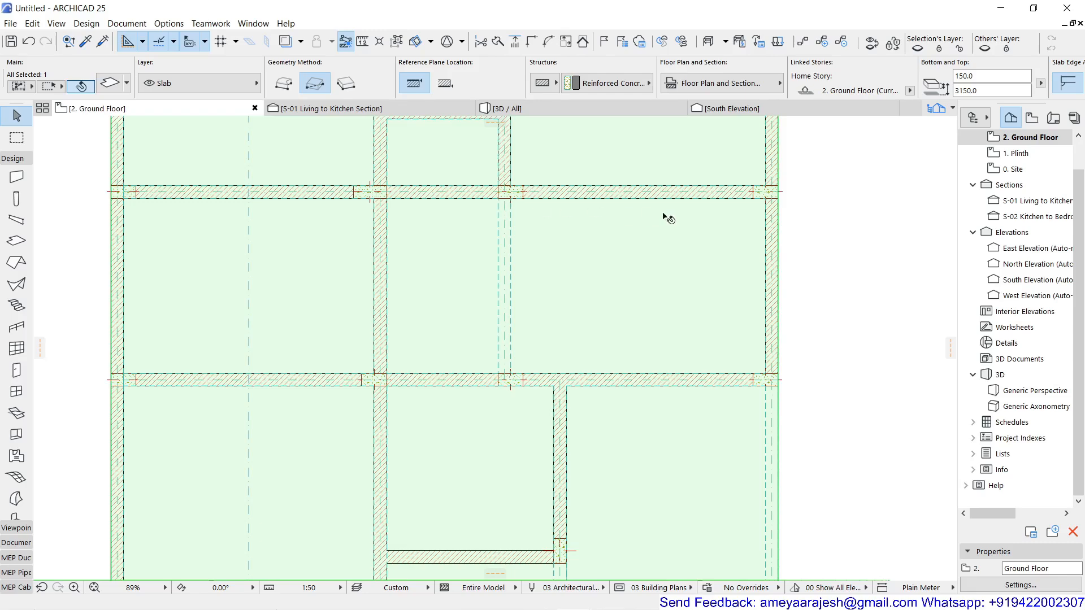
scroll(588, 301, down, 3)
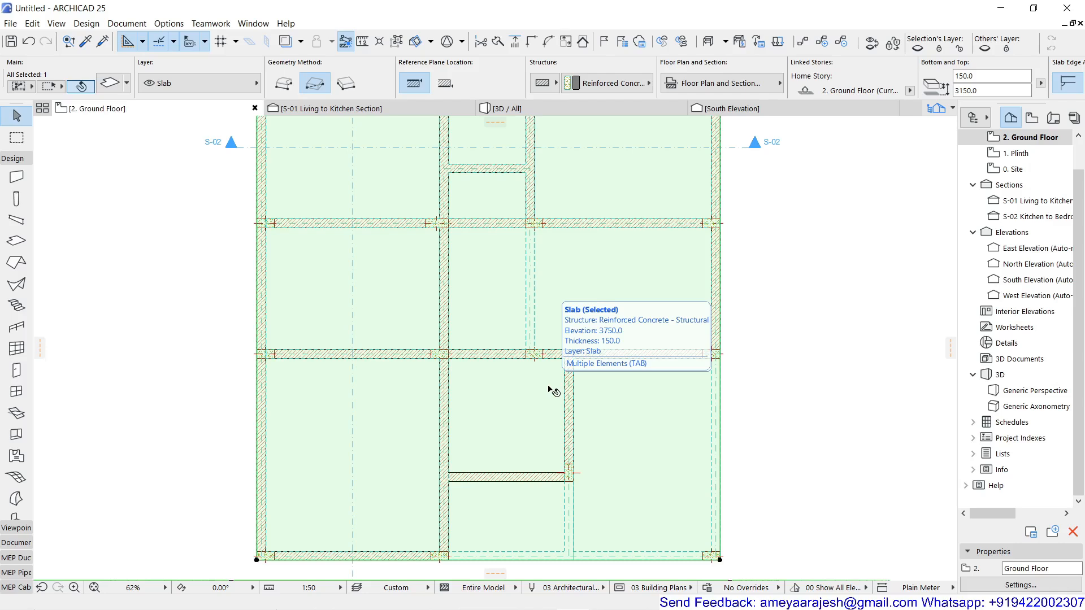
click(568, 291)
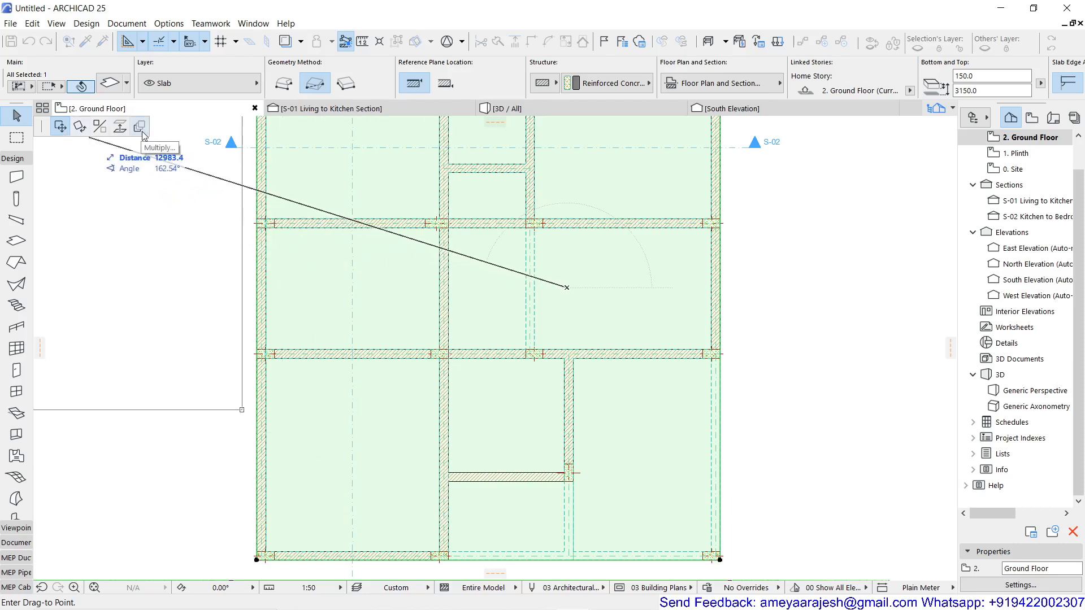
key(Escape)
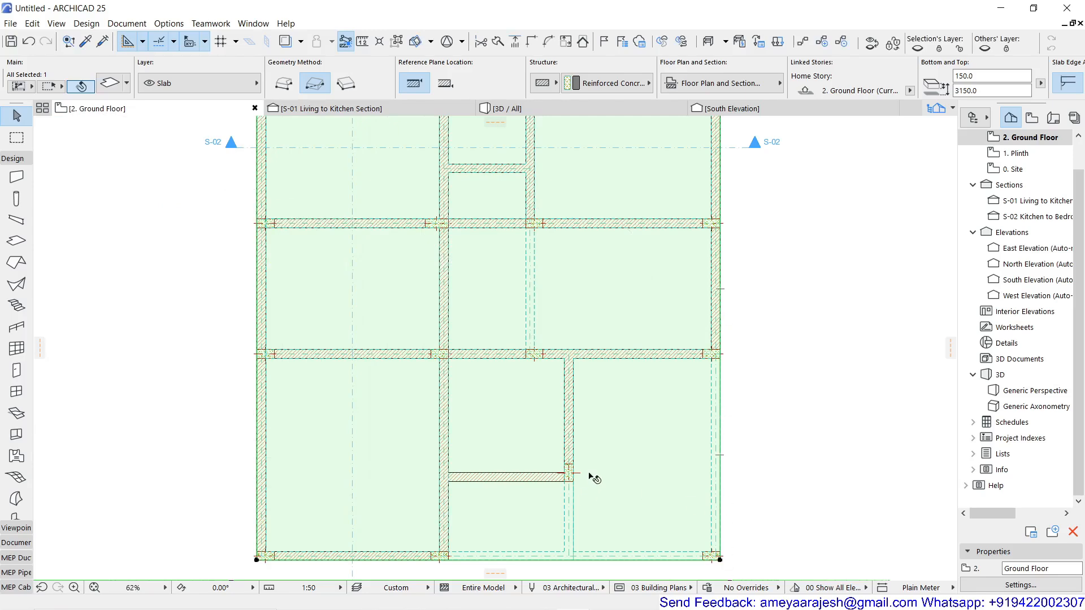
scroll(590, 475, down, 3)
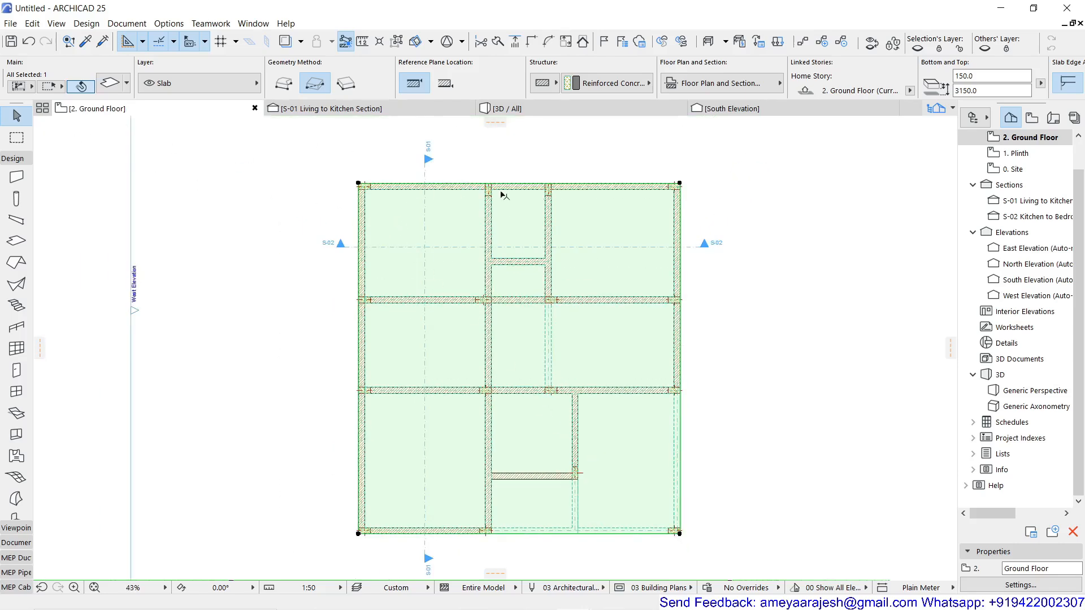
Begin a rectangular Subtract from Polygon on the reinforced concrete slab, with its first corner below the interior column of the middle east bay.
scroll(679, 184, up, 4)
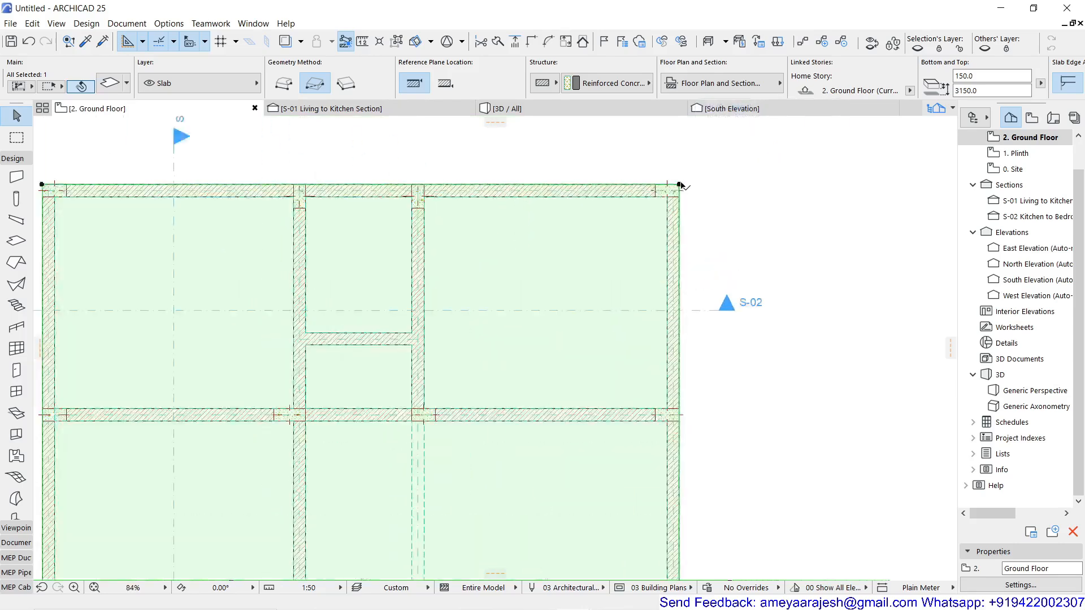
click(680, 184)
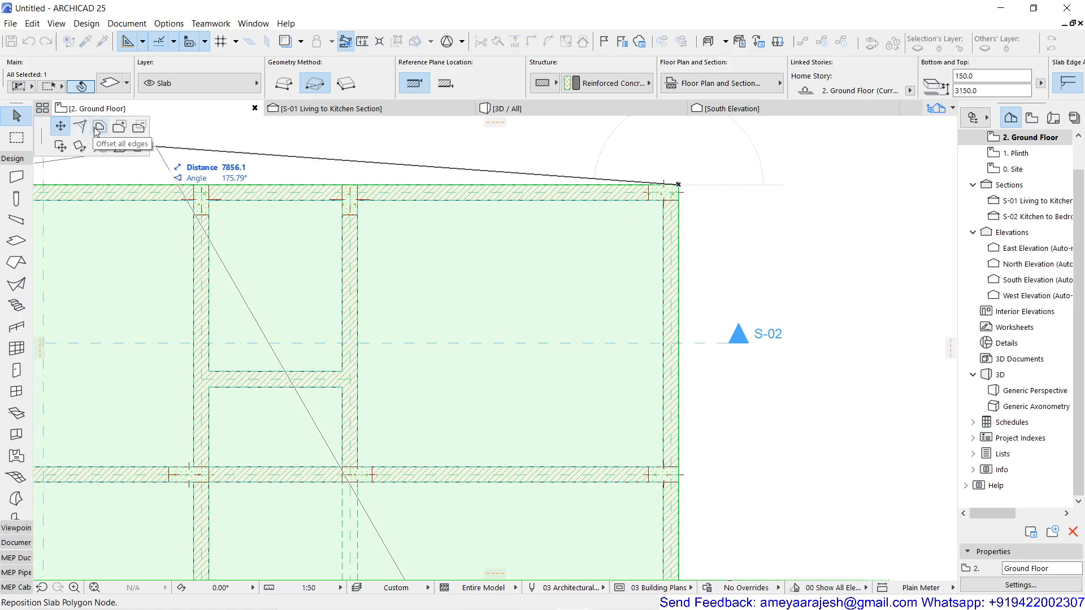
click(137, 129)
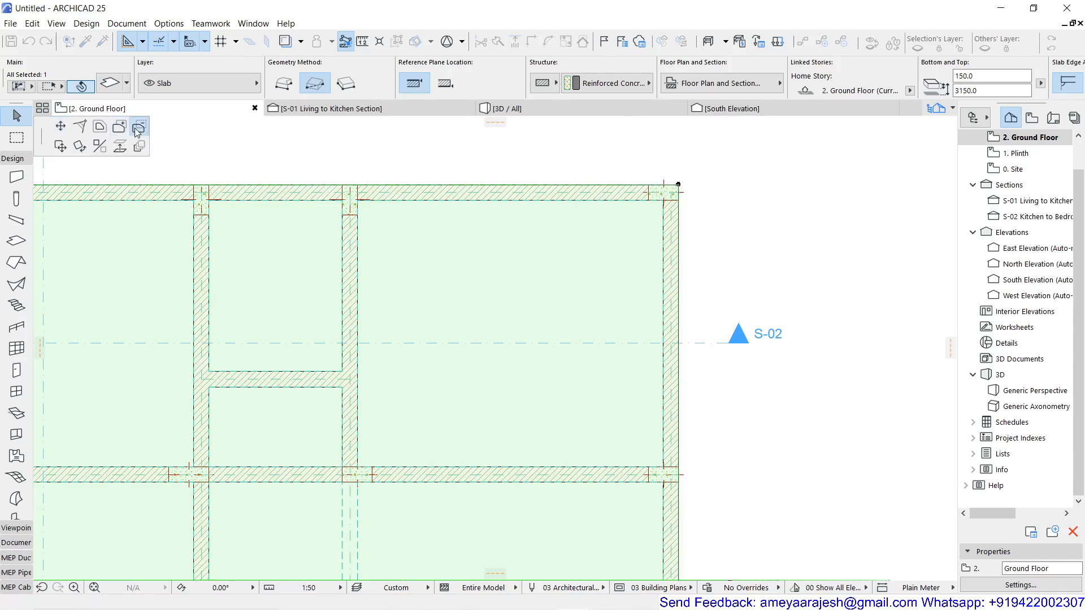
scroll(403, 270, down, 3)
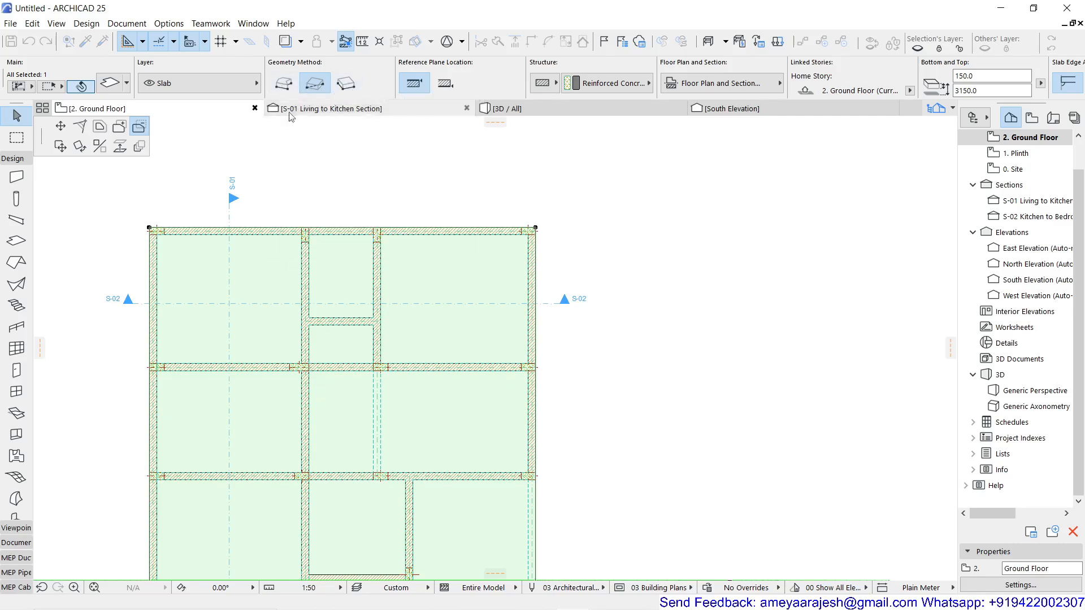
middle_drag(408, 425, 361, 344)
scroll(346, 283, up, 10)
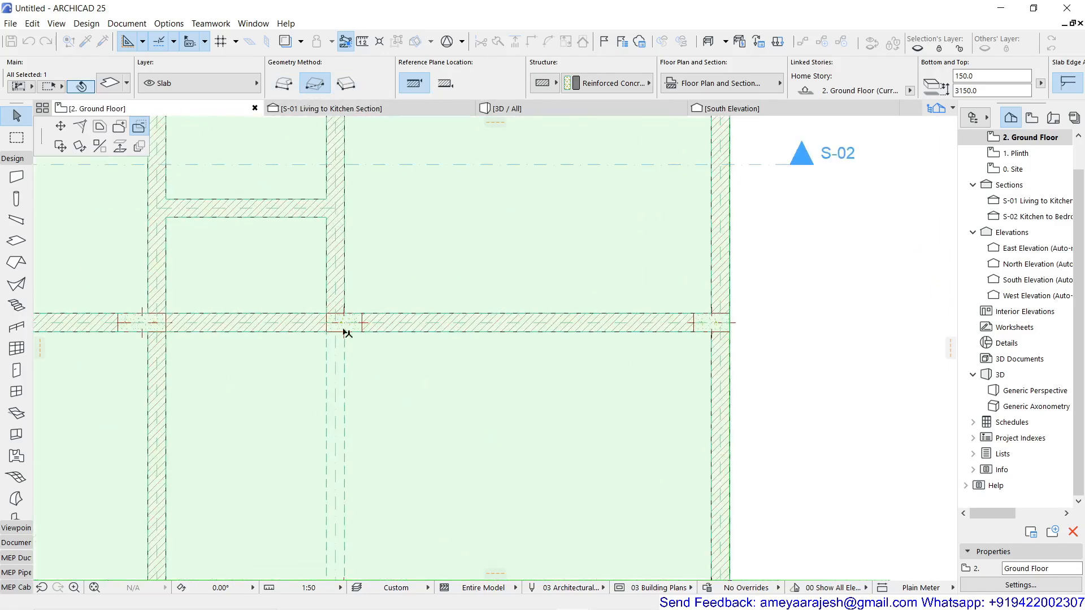
scroll(334, 243, up, 3)
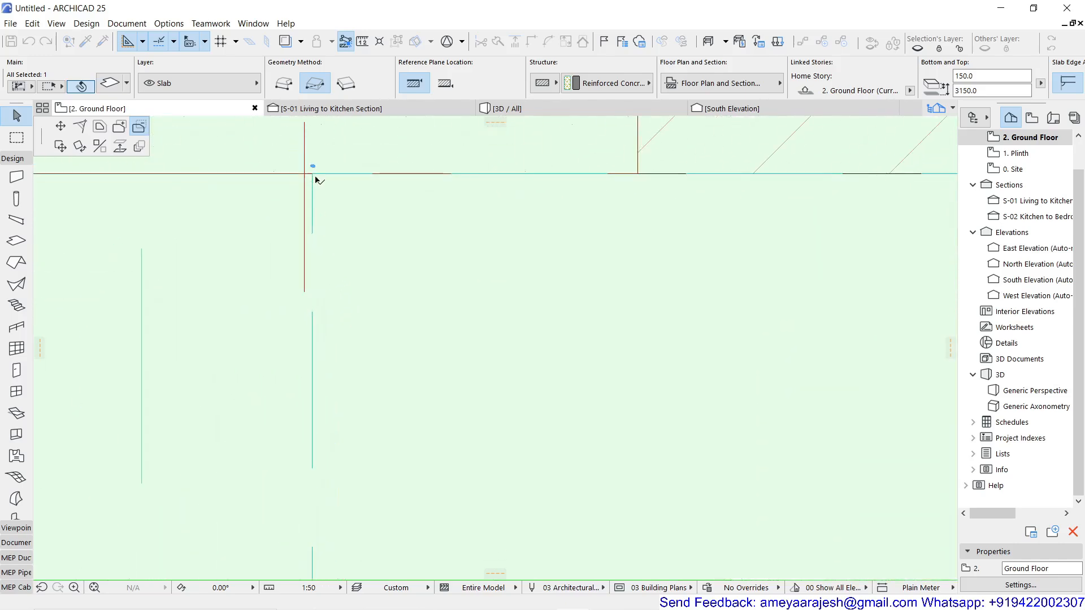
scroll(330, 209, down, 4)
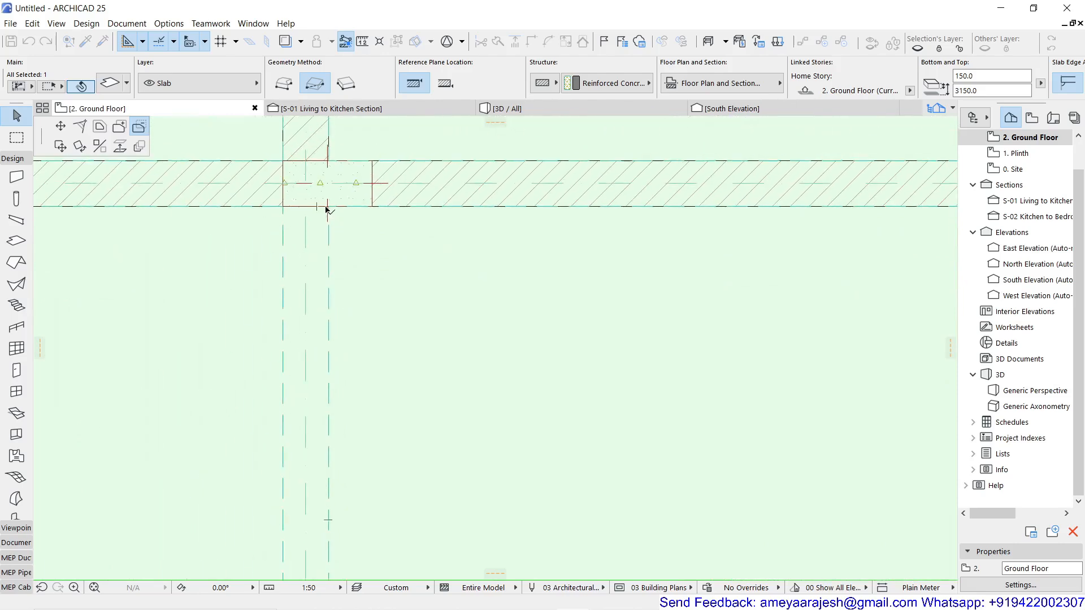
scroll(333, 215, up, 5)
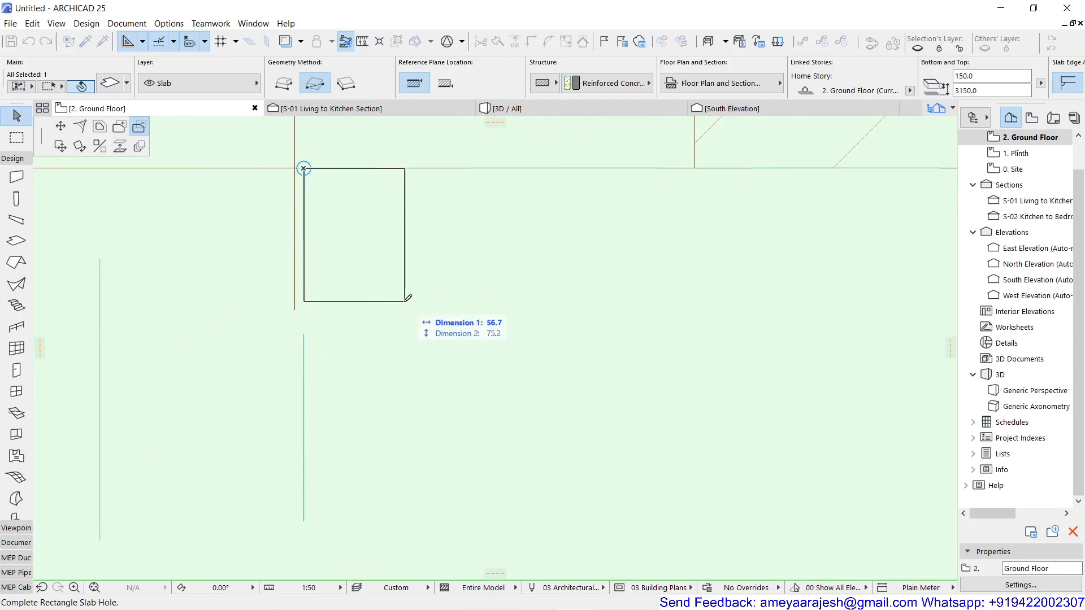
Complete the 4810 x 3150 mm cutout at the slab's outer east edge, level with the upper face of the bay's lower wall.
scroll(406, 298, up, 10)
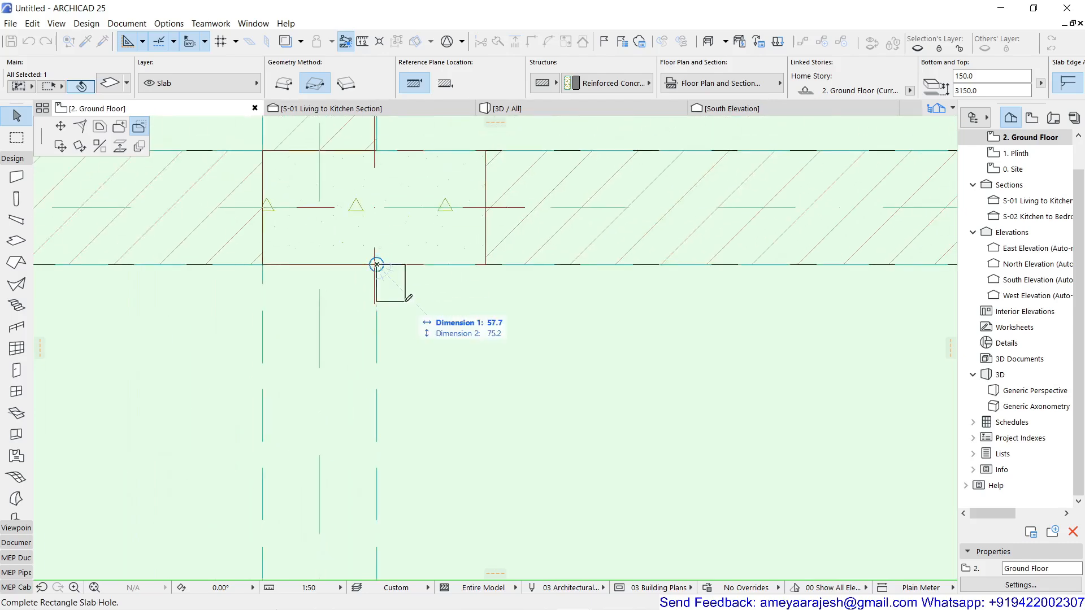
middle_drag(560, 421, 339, 169)
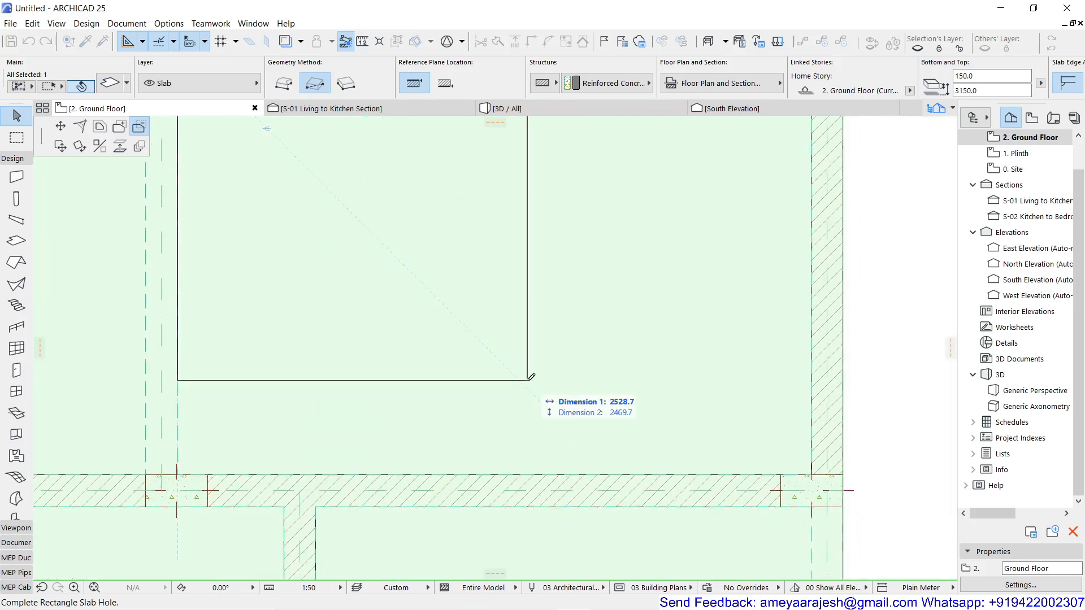
scroll(528, 381, down, 4)
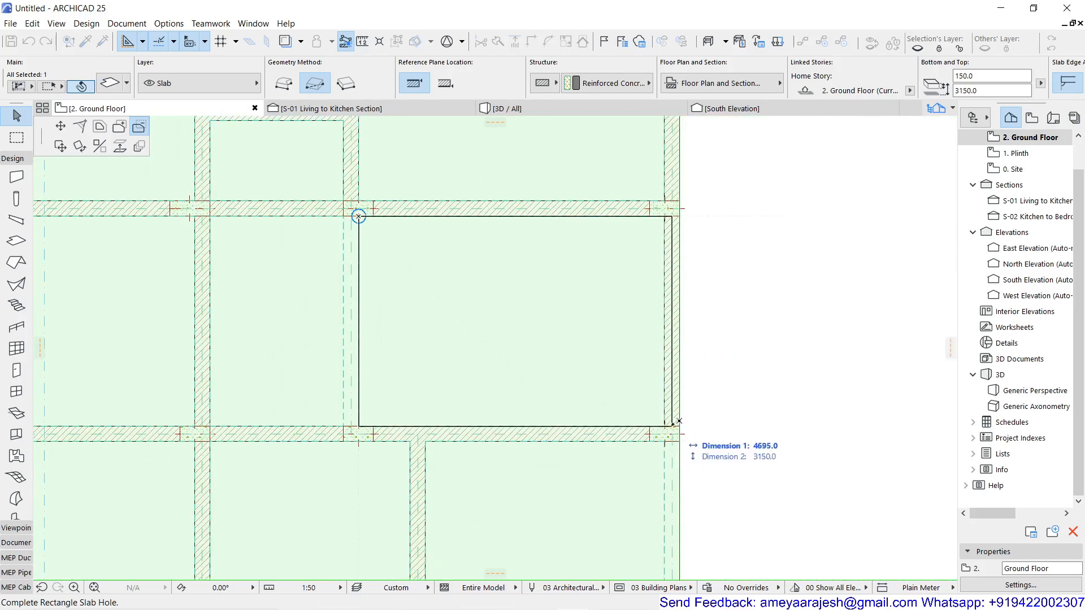
scroll(671, 419, up, 4)
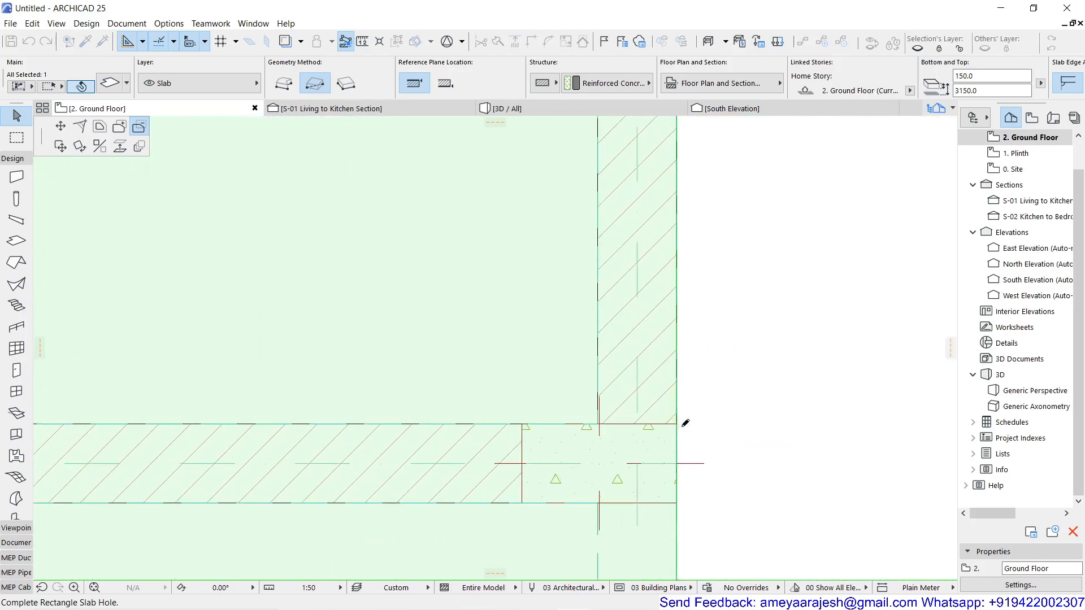
scroll(681, 421, up, 3)
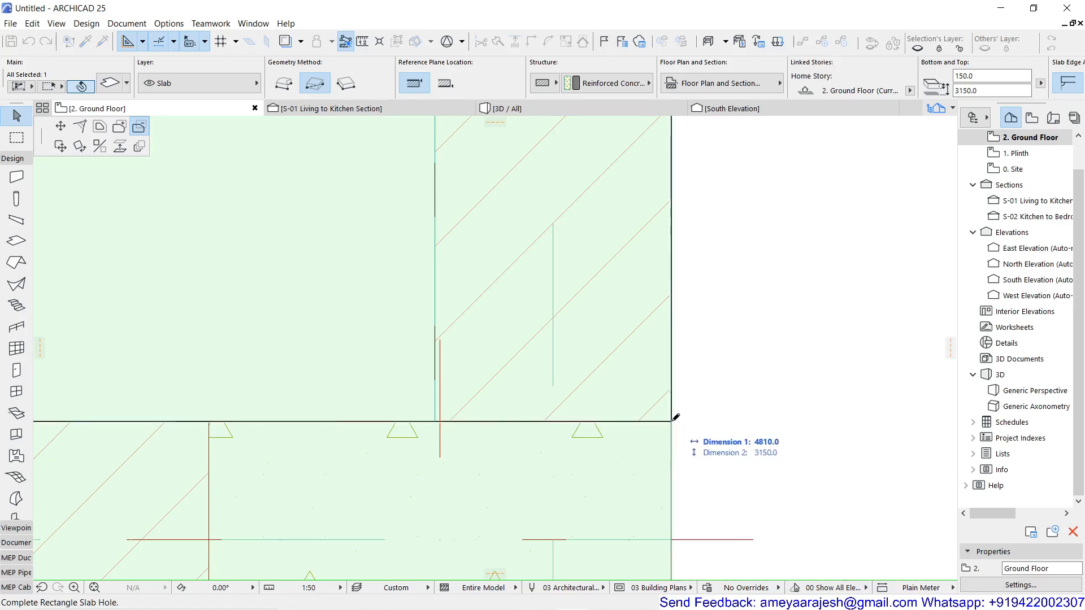
scroll(441, 416, down, 10)
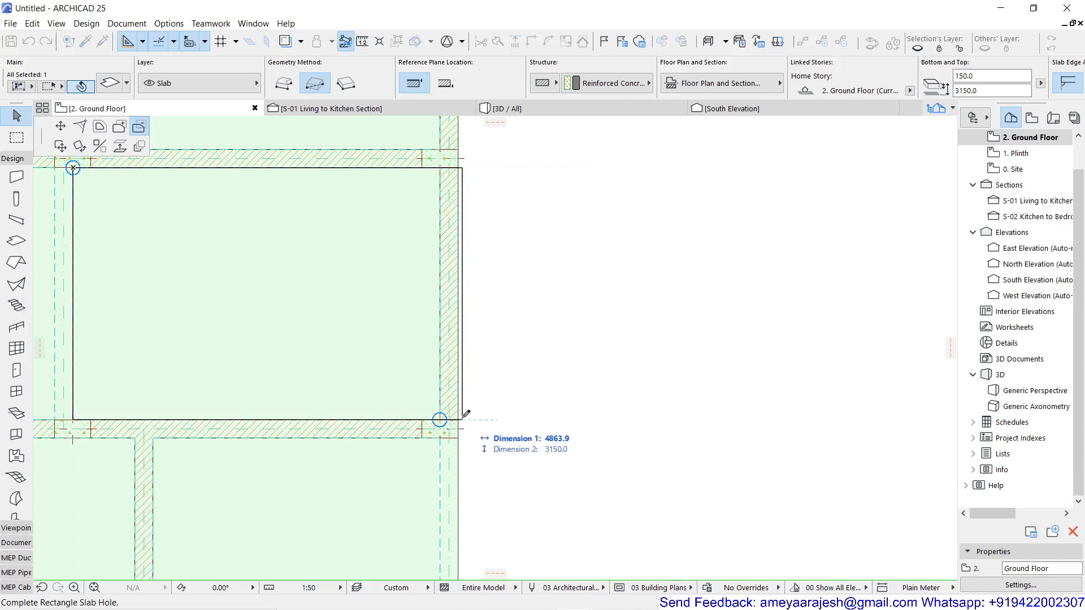
scroll(464, 415, up, 5)
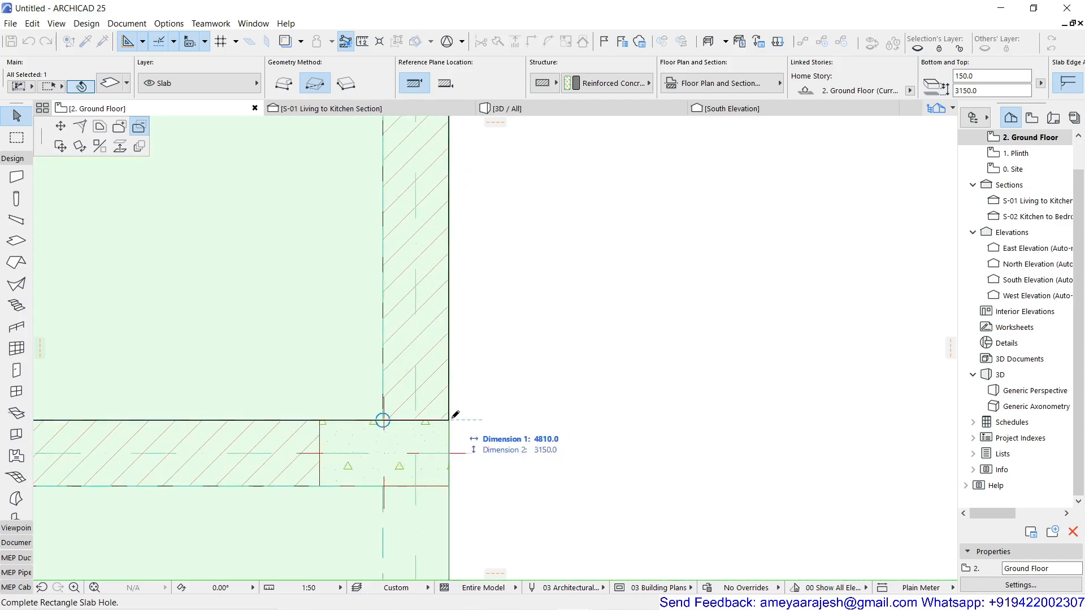
click(449, 419)
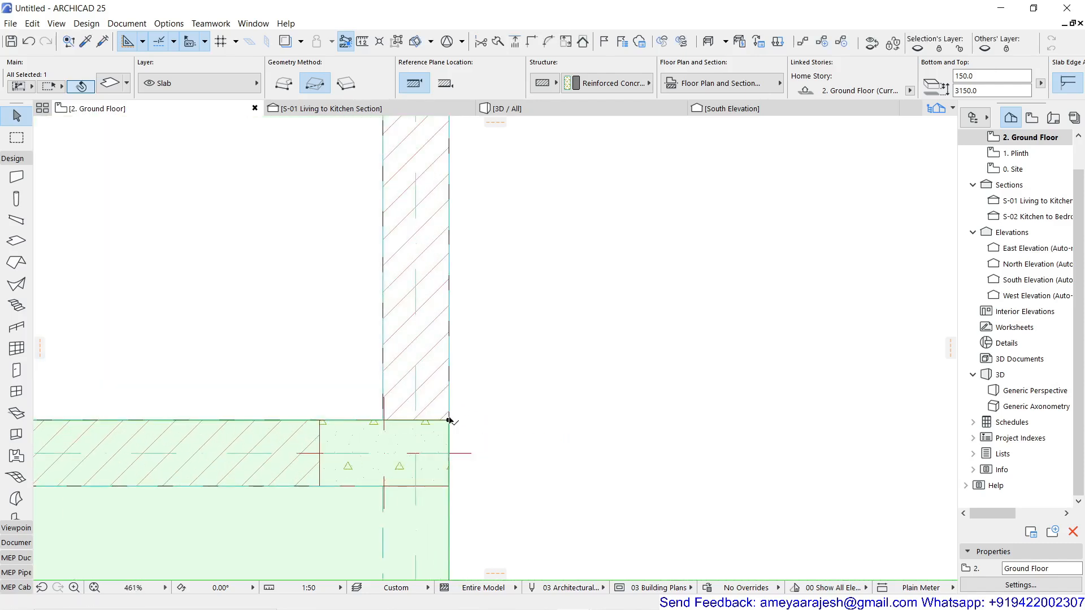
scroll(483, 394, down, 5)
scroll(483, 395, down, 4)
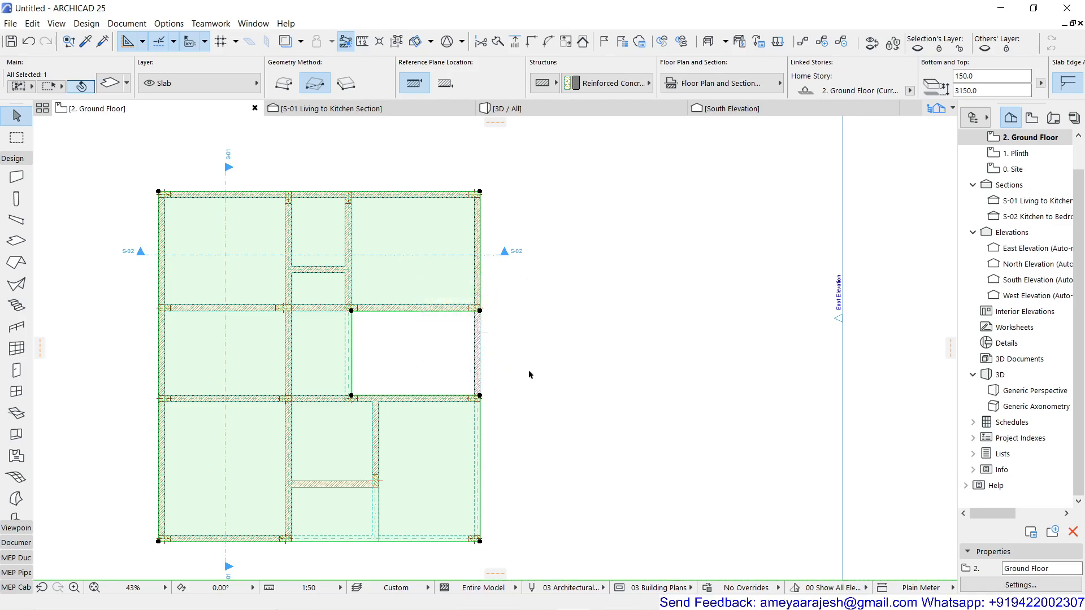
middle_drag(528, 368, 621, 365)
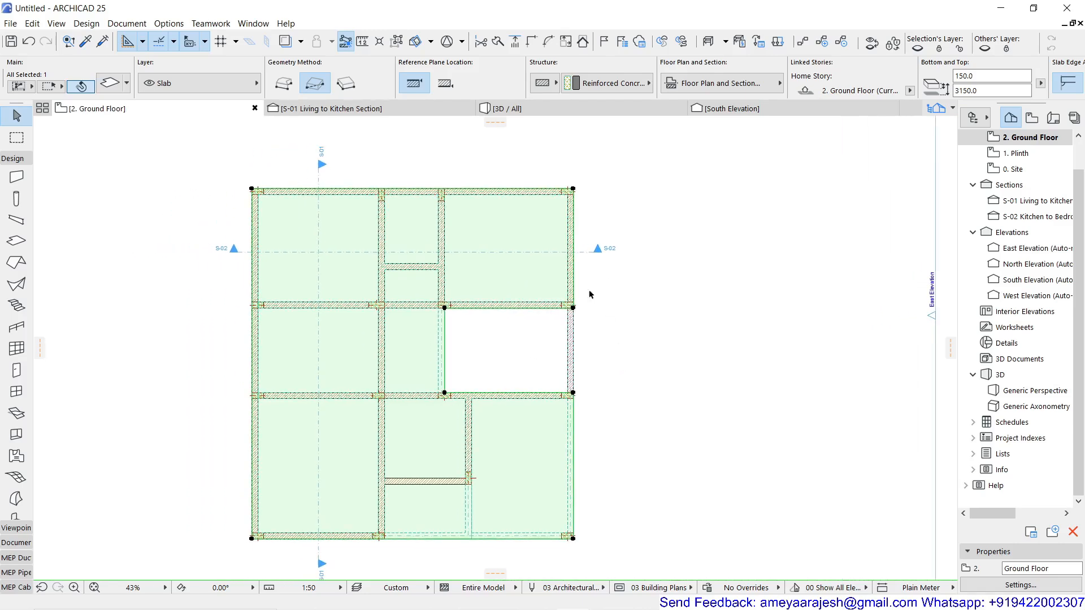
Examine the cutout in the upper slab in the 3D view, and deselect the slab back on the 2. Ground Floor plan.
click(568, 111)
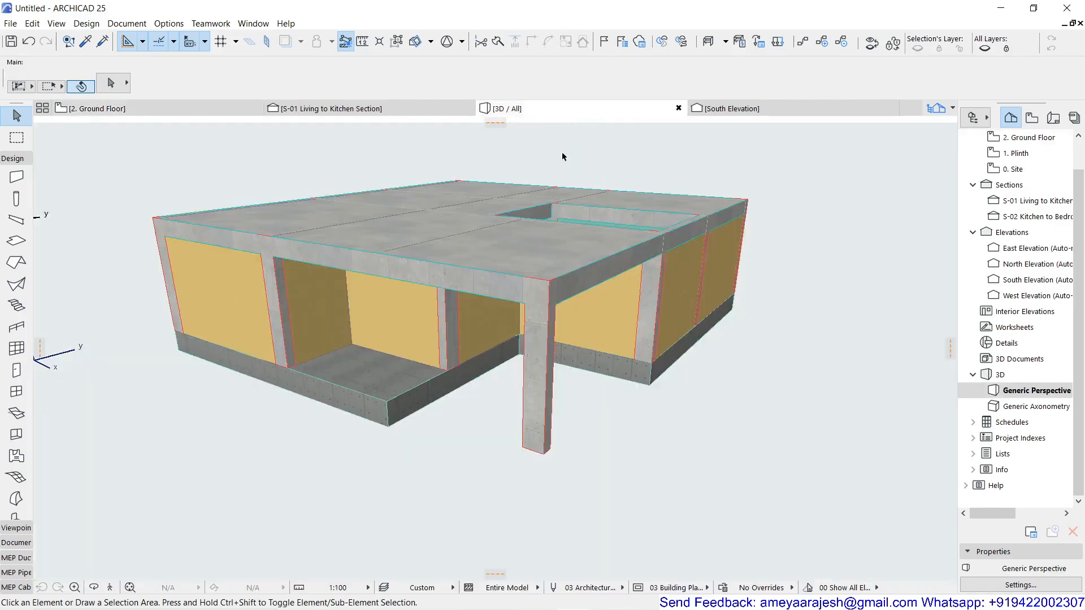
middle_drag(567, 252, 541, 340)
shift+middle_drag(395, 467, 338, 493)
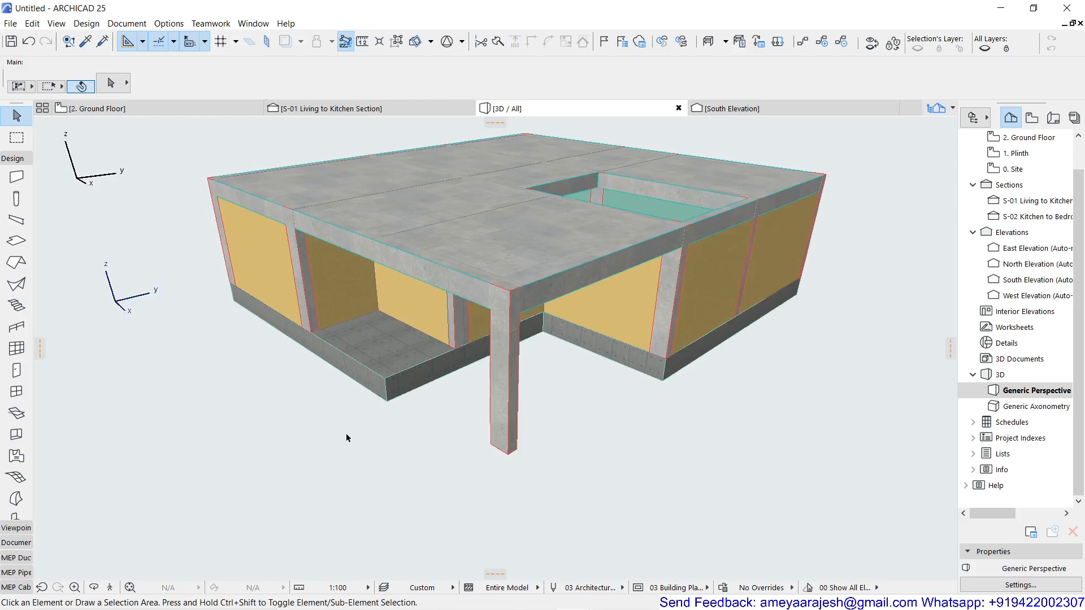
scroll(346, 433, down, 2)
shift+middle_drag(362, 338, 581, 339)
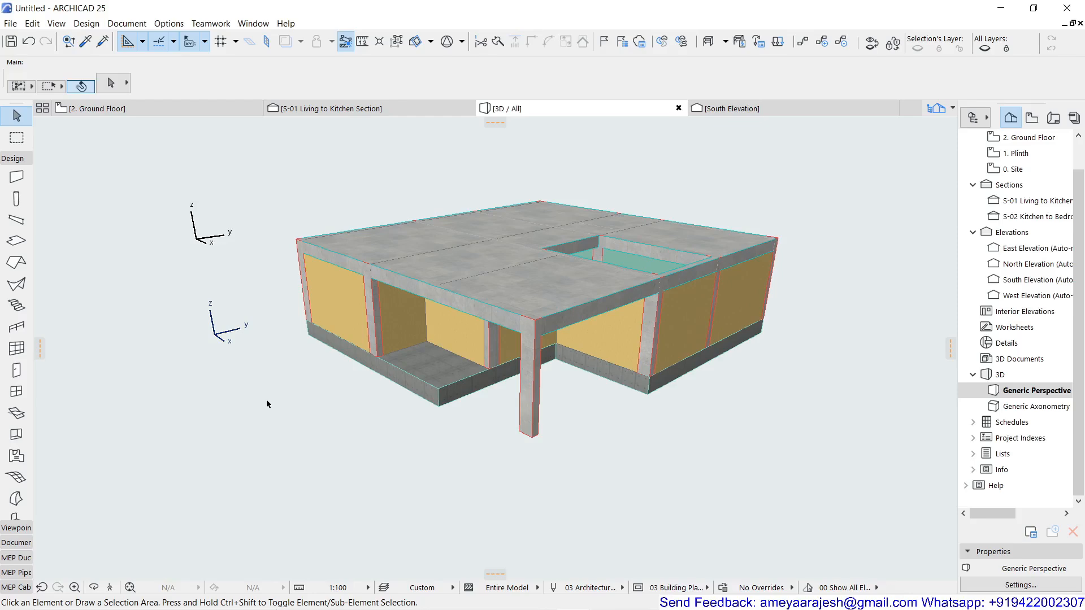
click(172, 113)
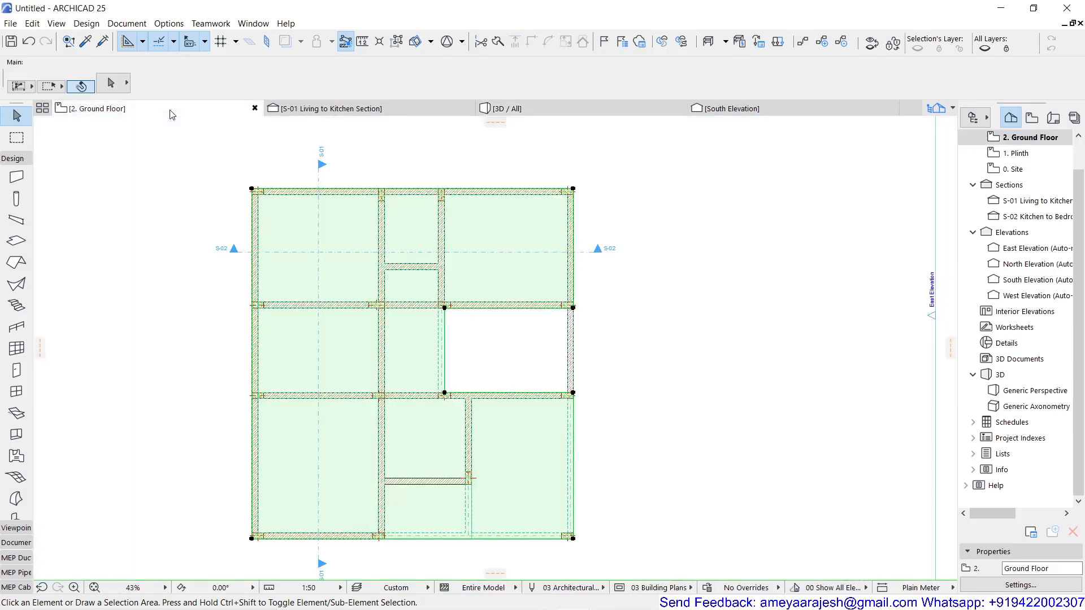
click(158, 300)
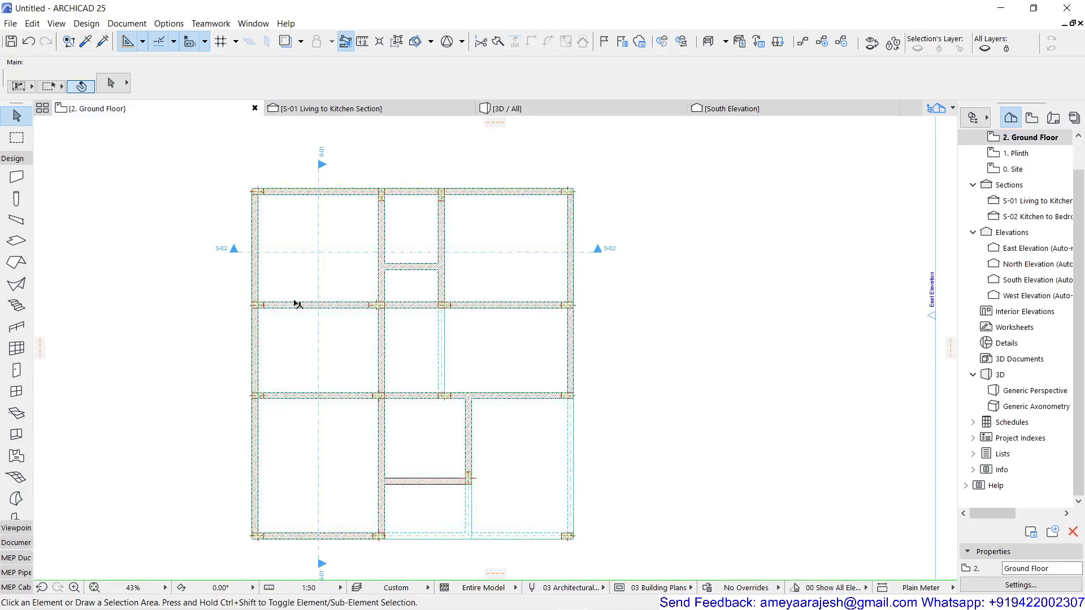
Draw a closed, natural Spline with eight freehand nodes as a peanut-like outline in the empty area northeast of the house.
scroll(426, 416, down, 4)
middle_drag(592, 397, 418, 424)
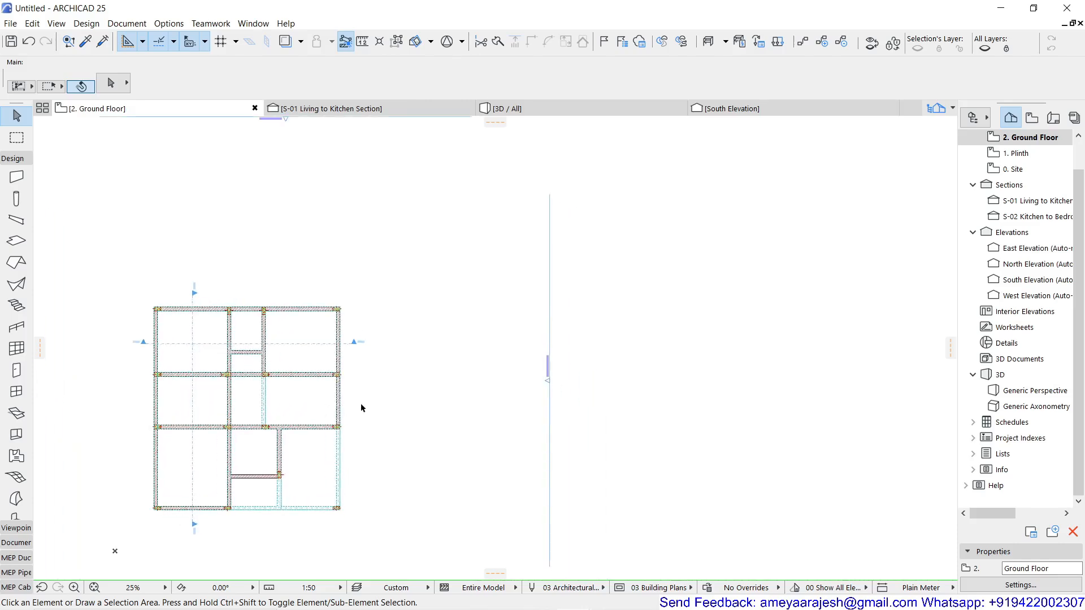
scroll(375, 244, up, 8)
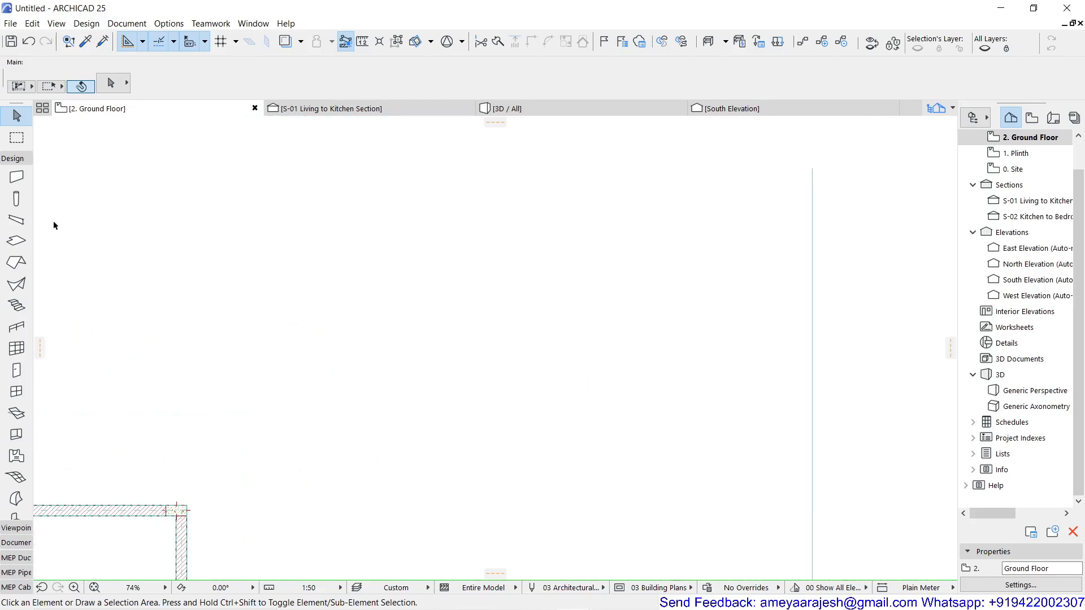
click(19, 160)
click(16, 188)
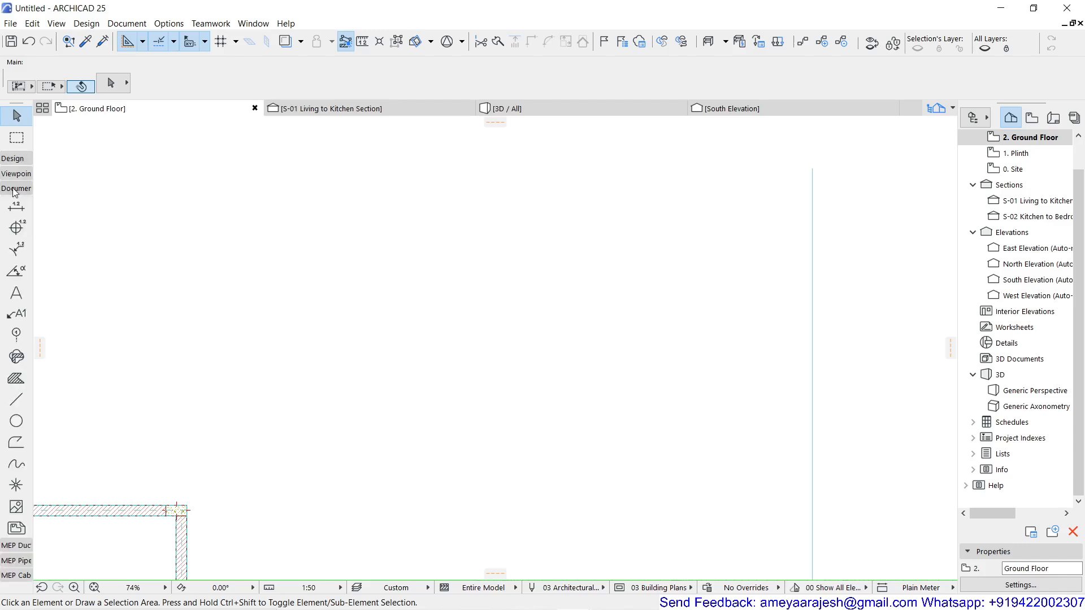
click(17, 463)
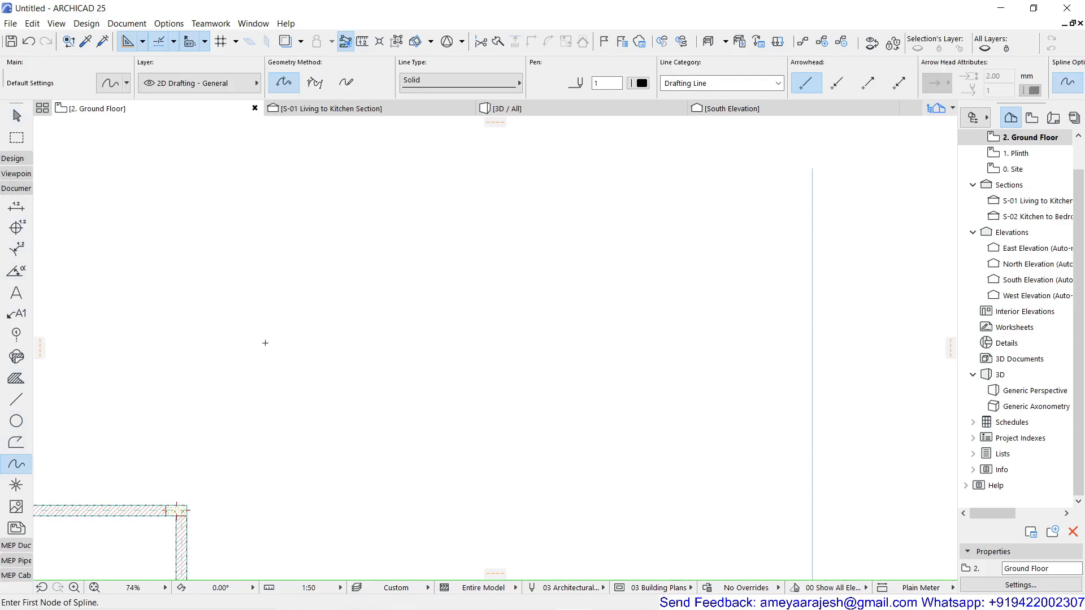
click(320, 380)
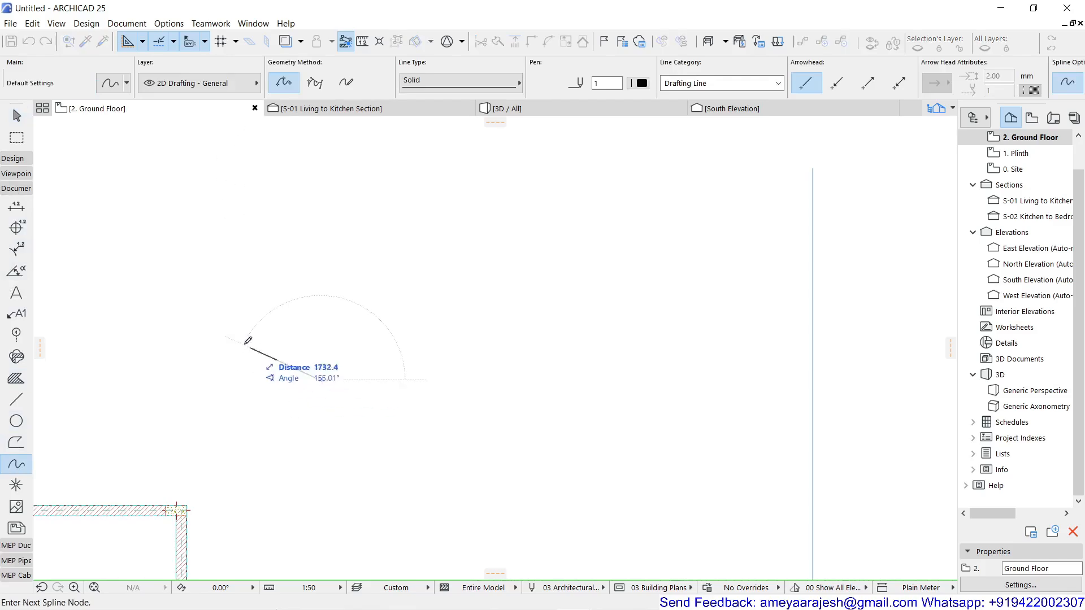
click(275, 241)
click(405, 249)
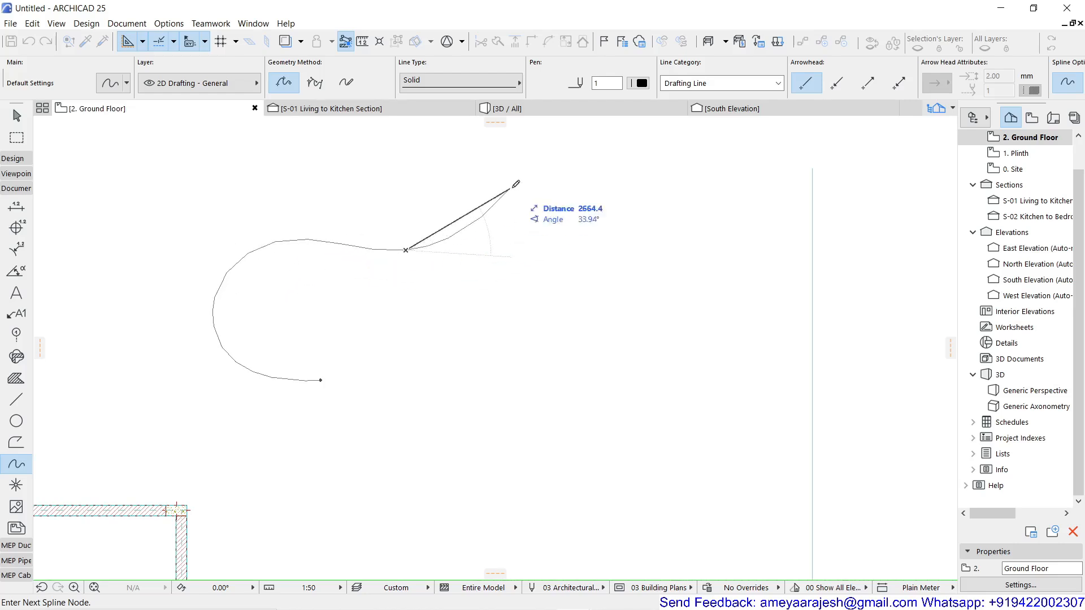
click(536, 179)
click(721, 214)
click(685, 332)
click(481, 344)
click(395, 403)
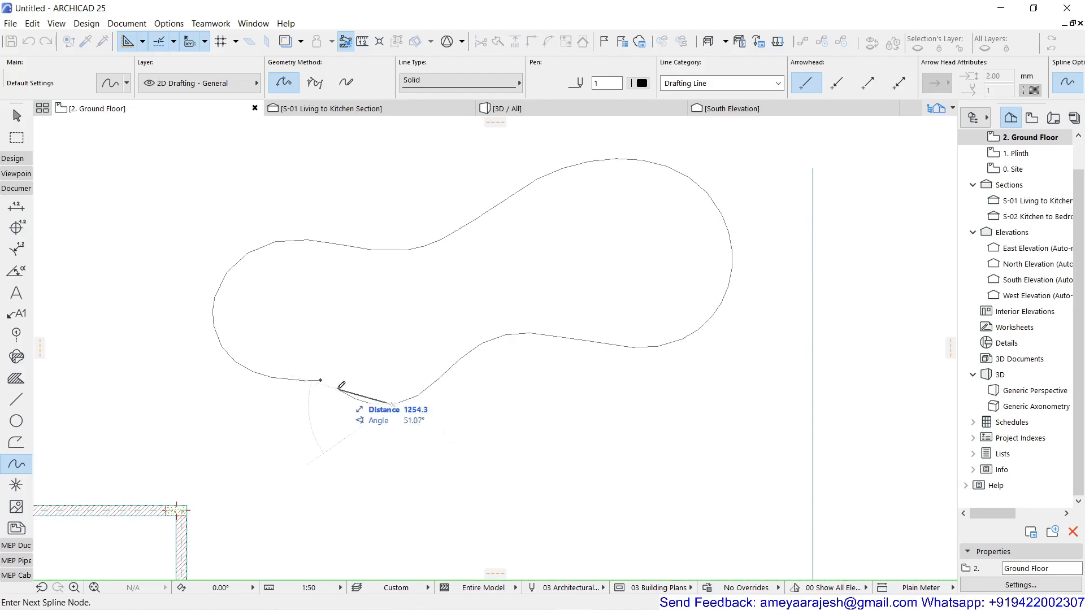
click(320, 380)
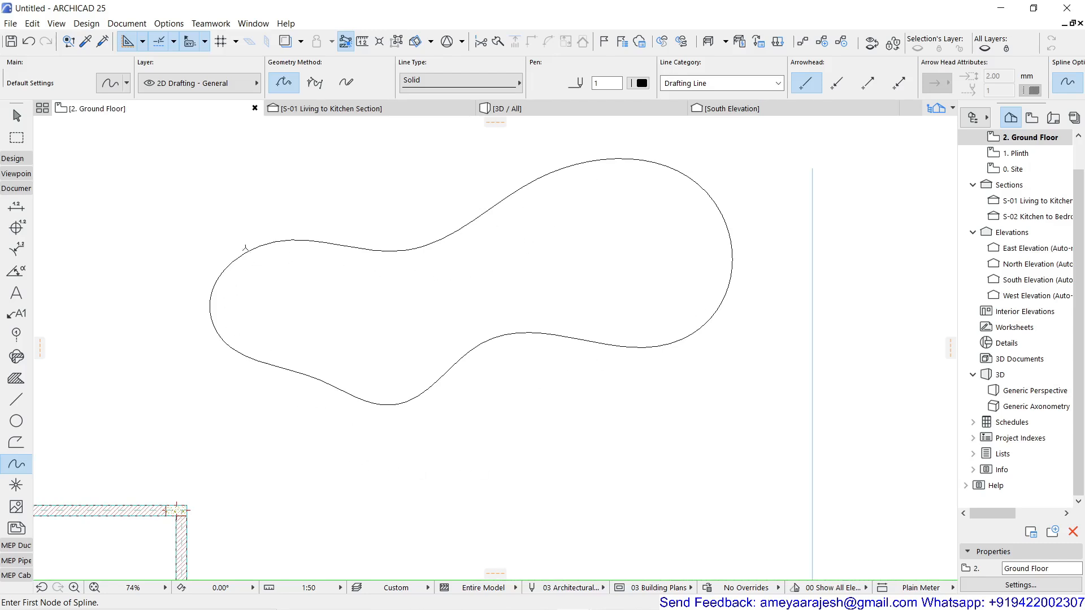
Create a 150 mm reinforced concrete slab filling the closed spline, with its offset to the home story set to 0.
click(13, 161)
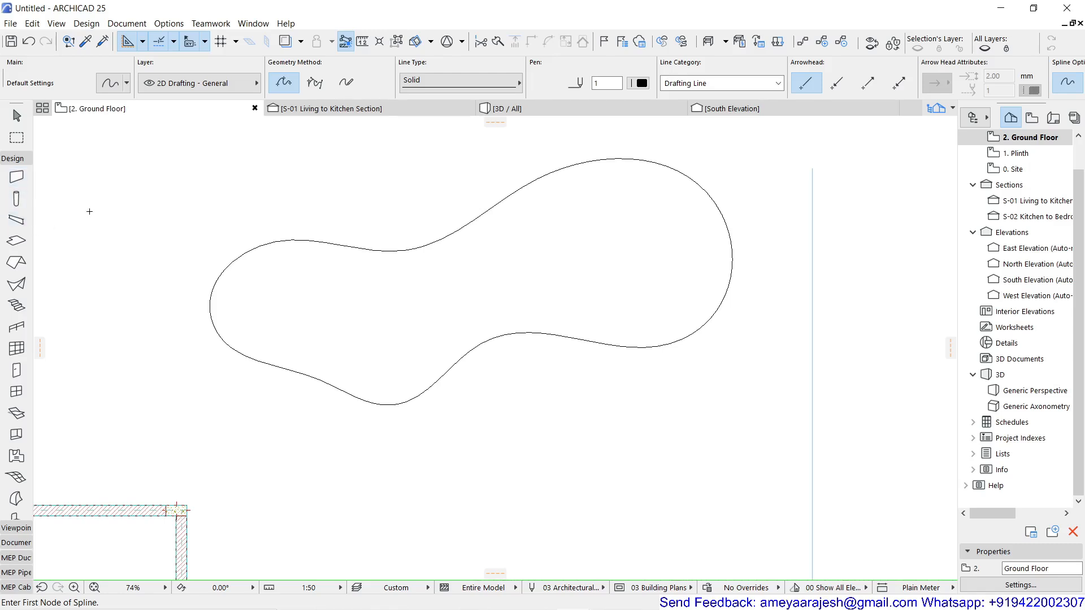
click(16, 241)
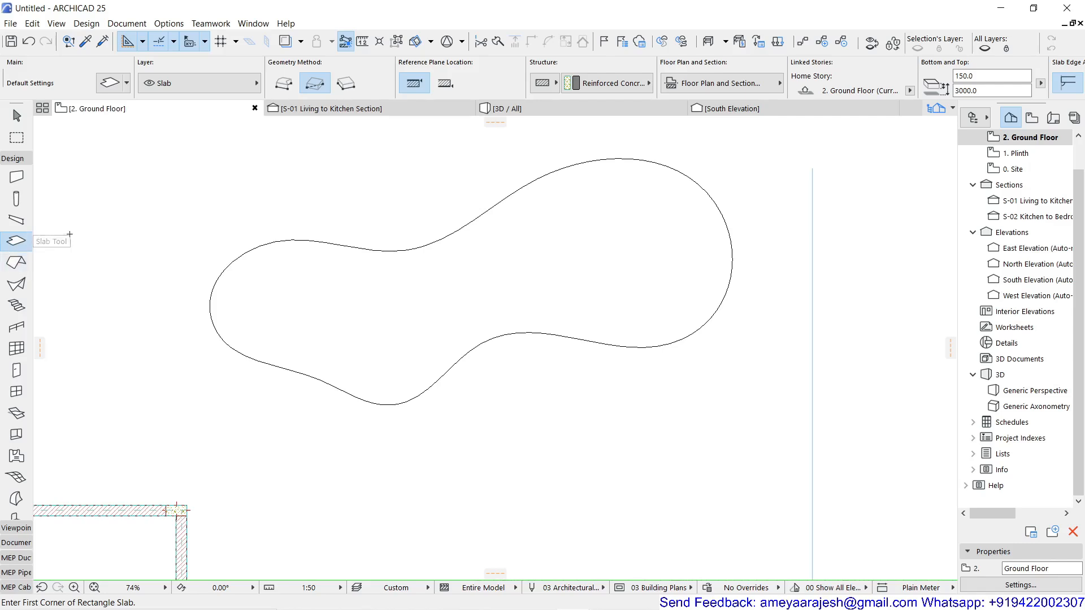
click(967, 90)
text(0)
click(17, 117)
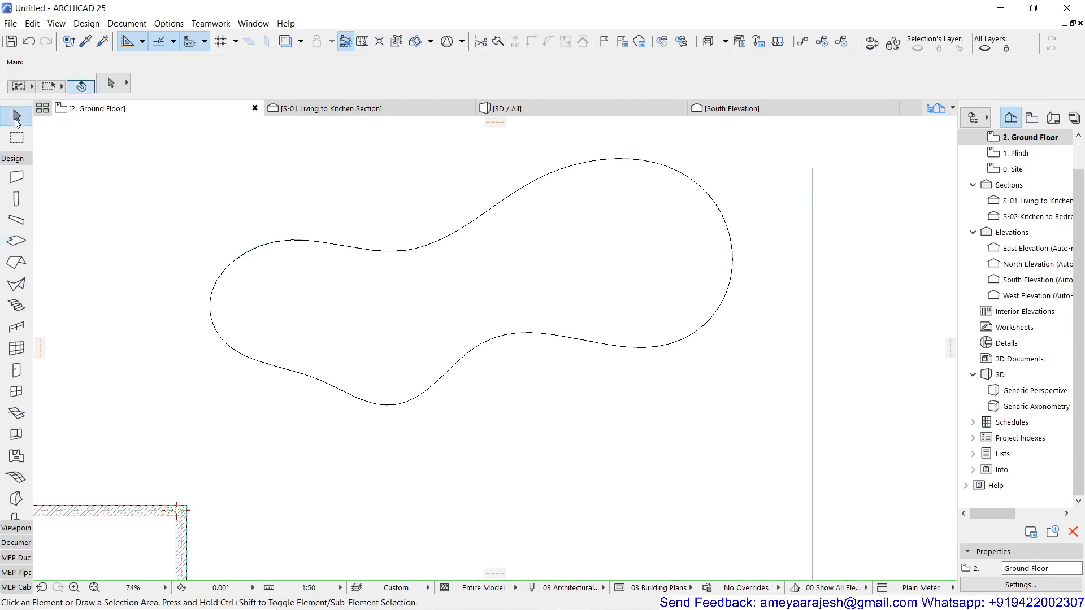
Open the selection settings of the freeform slab and enable Cover Fills under Floor Plan and Section.
click(412, 298)
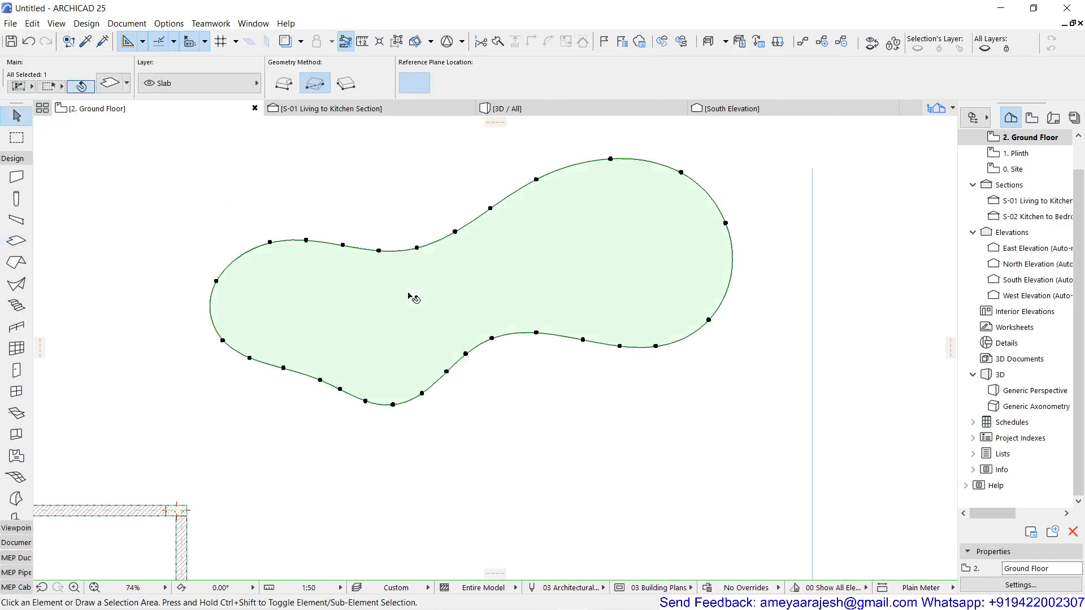
click(106, 85)
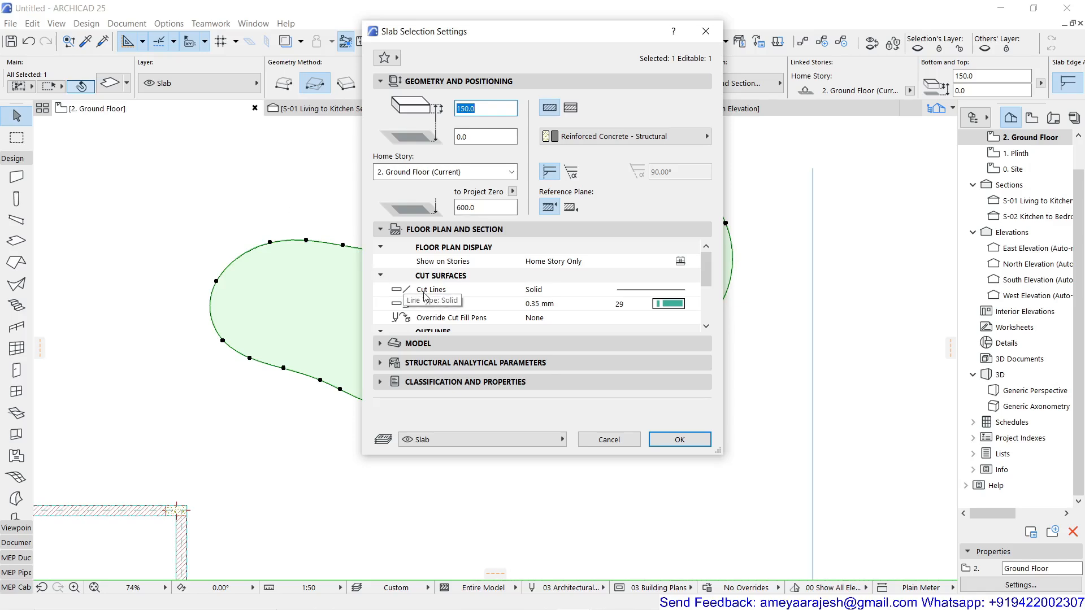
scroll(452, 307, down, 3)
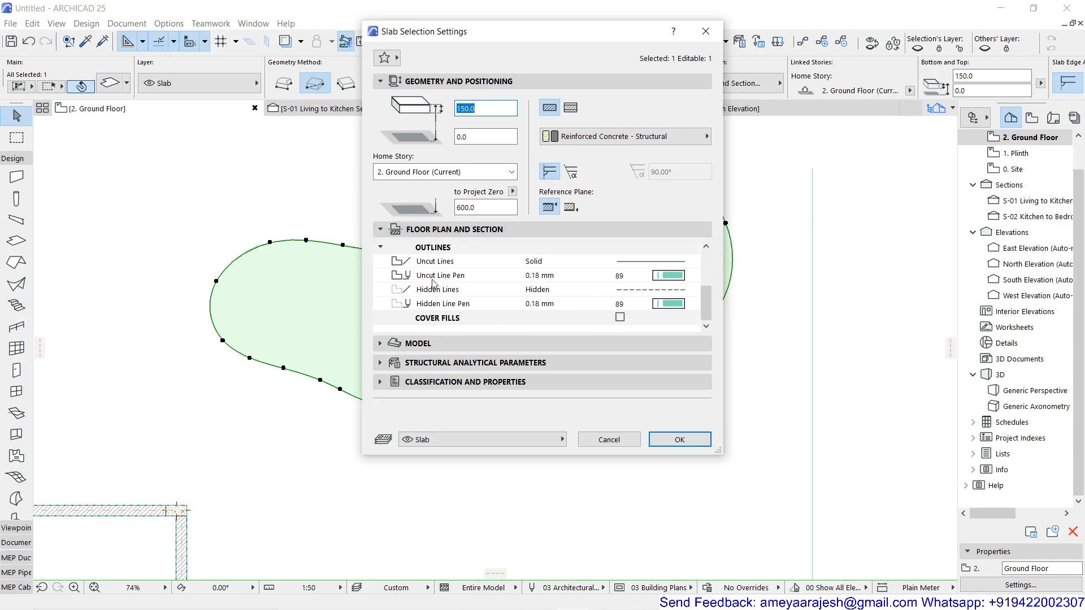
scroll(435, 319, up, 3)
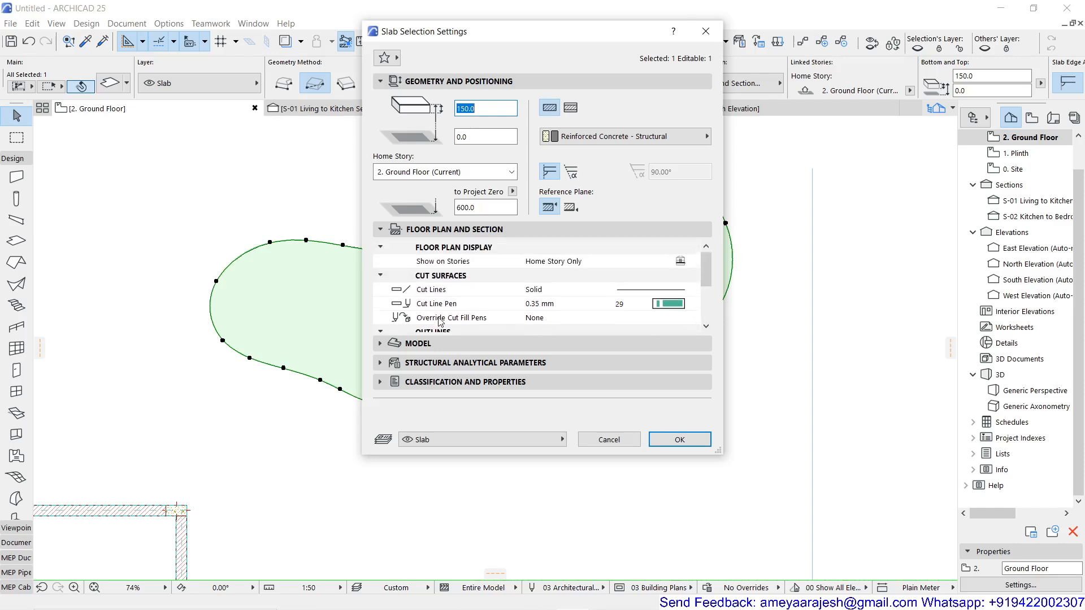
click(380, 247)
click(380, 261)
click(380, 276)
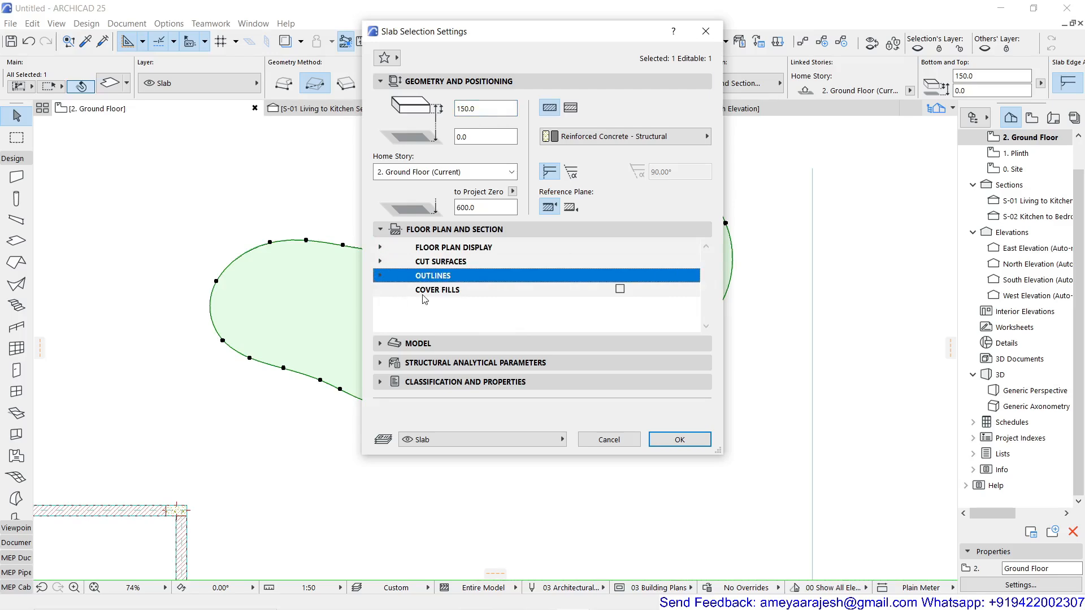
click(620, 291)
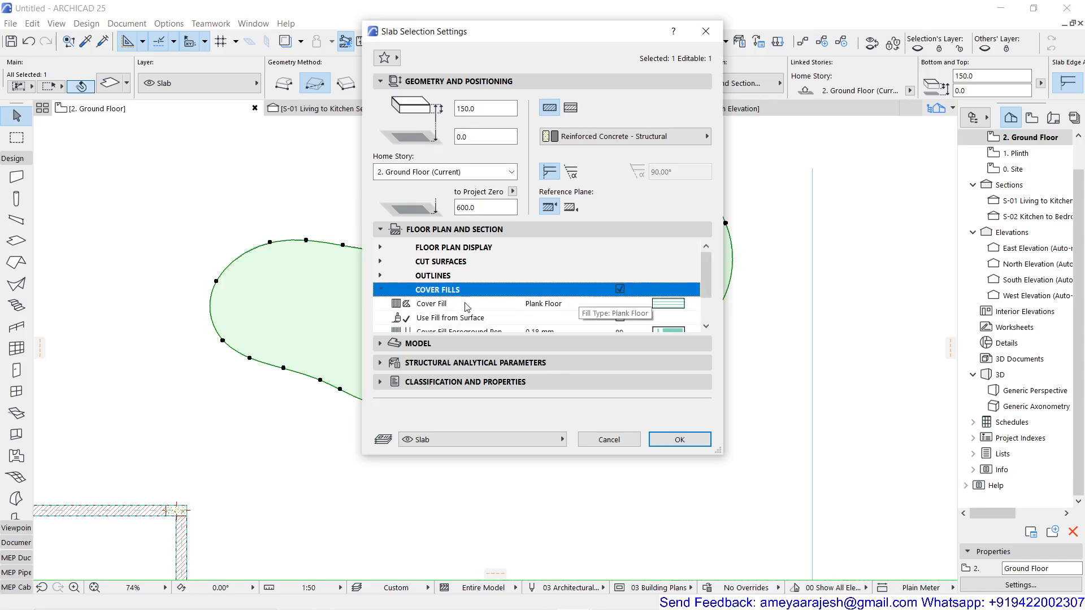
Set the slab's cover fill to Grid 60x60 with foreground pen 103, apply the settings and deselect the slab.
scroll(621, 293, down, 2)
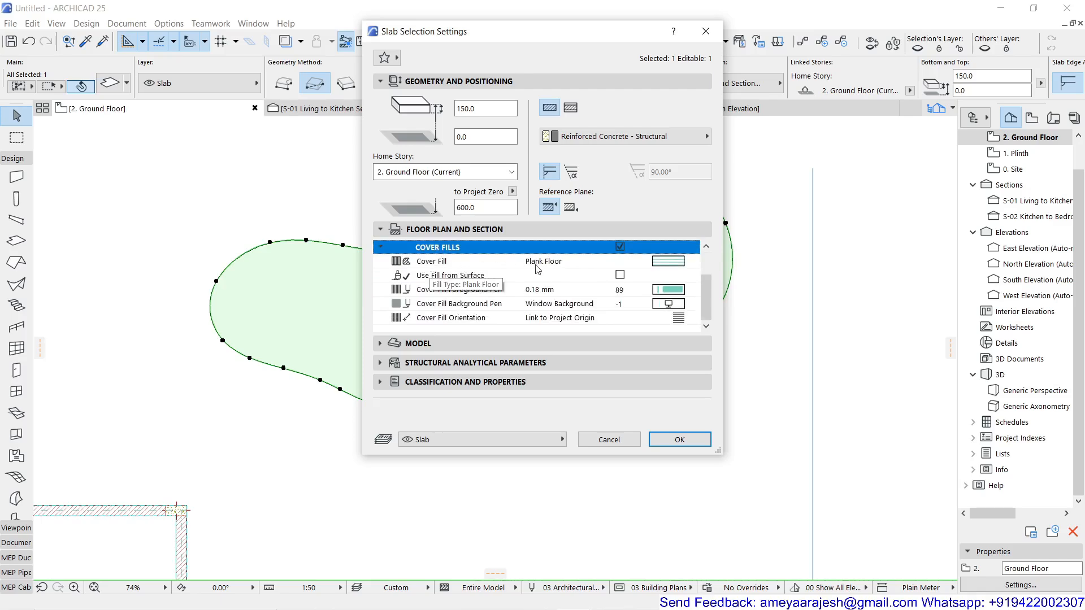
click(692, 264)
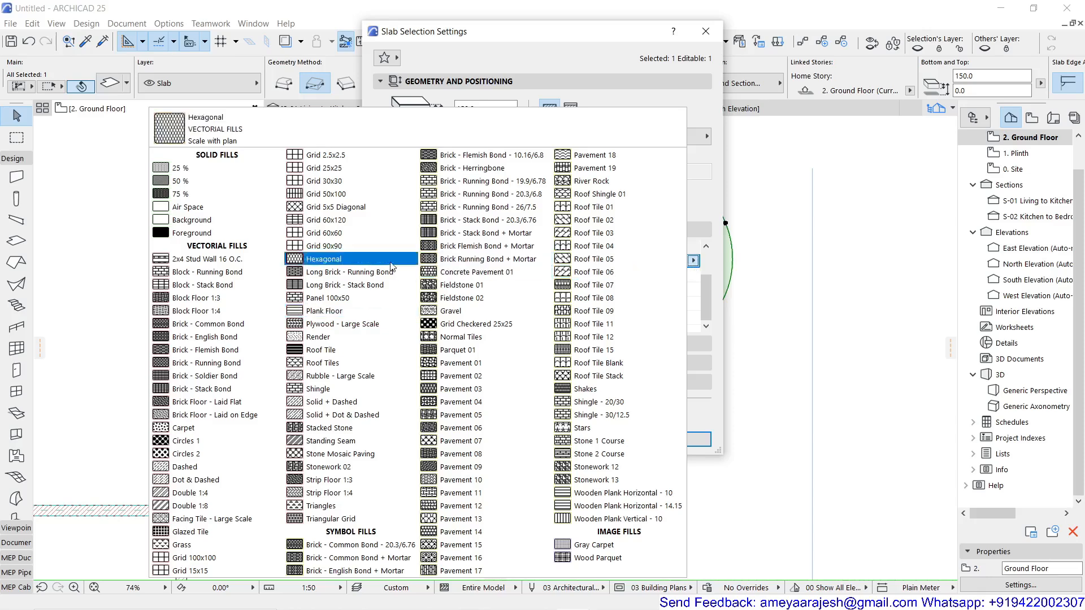
click(347, 239)
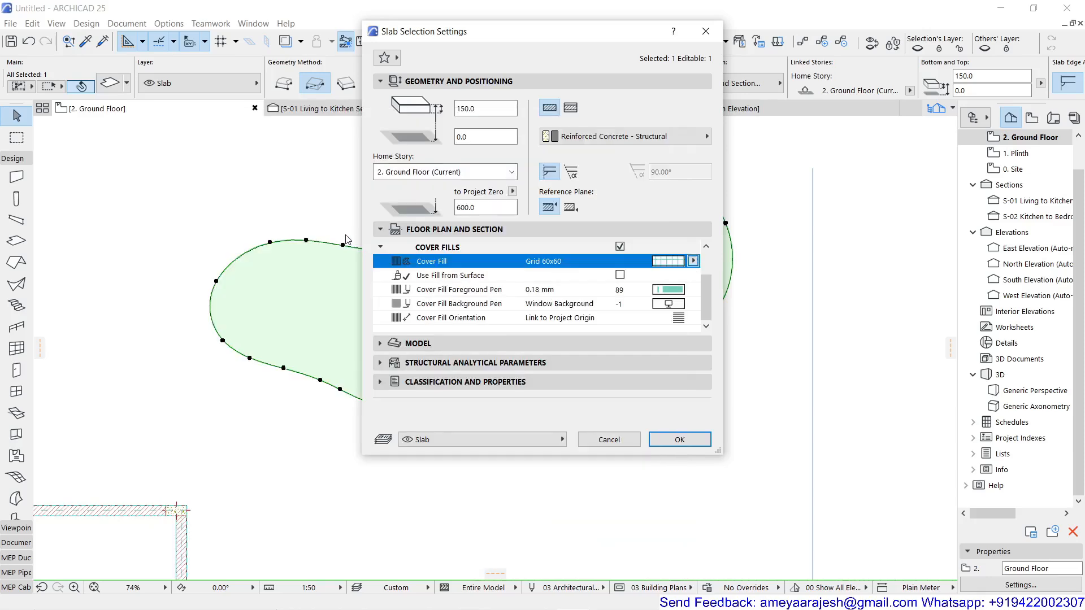
click(682, 295)
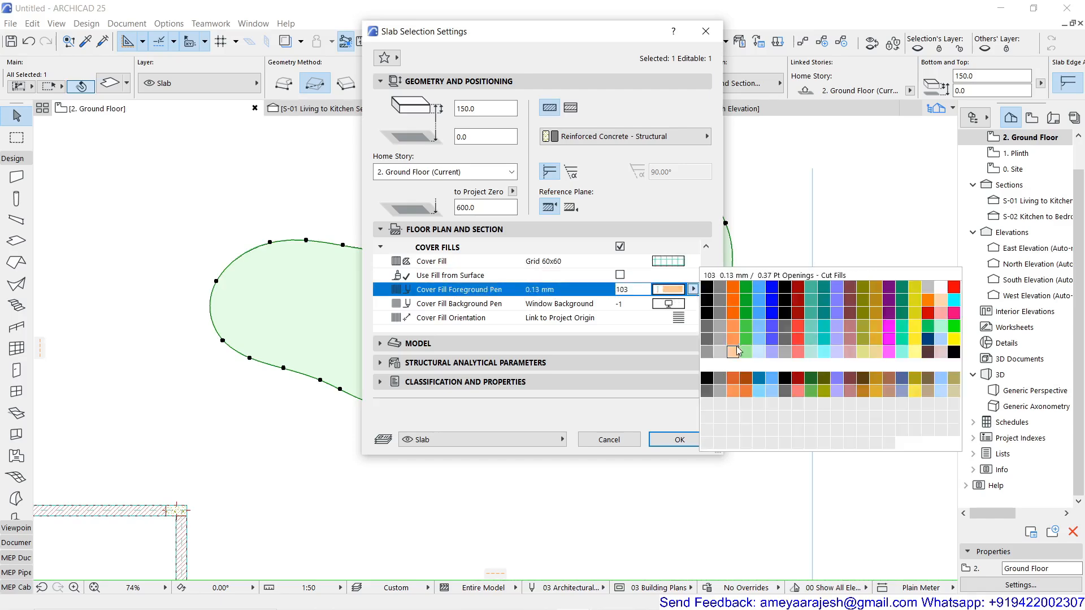
click(734, 350)
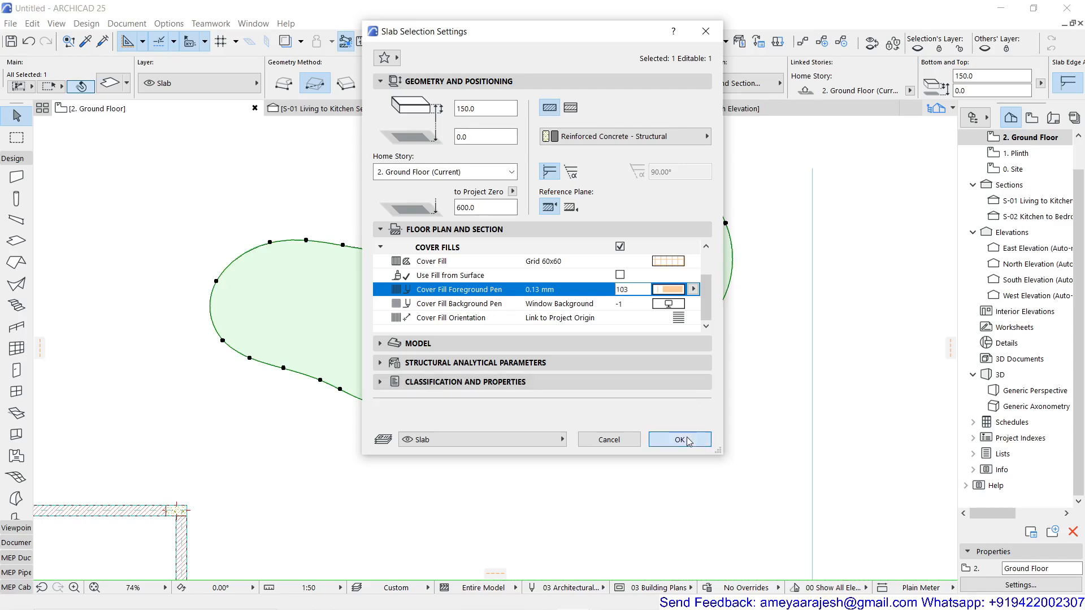
click(680, 440)
click(593, 438)
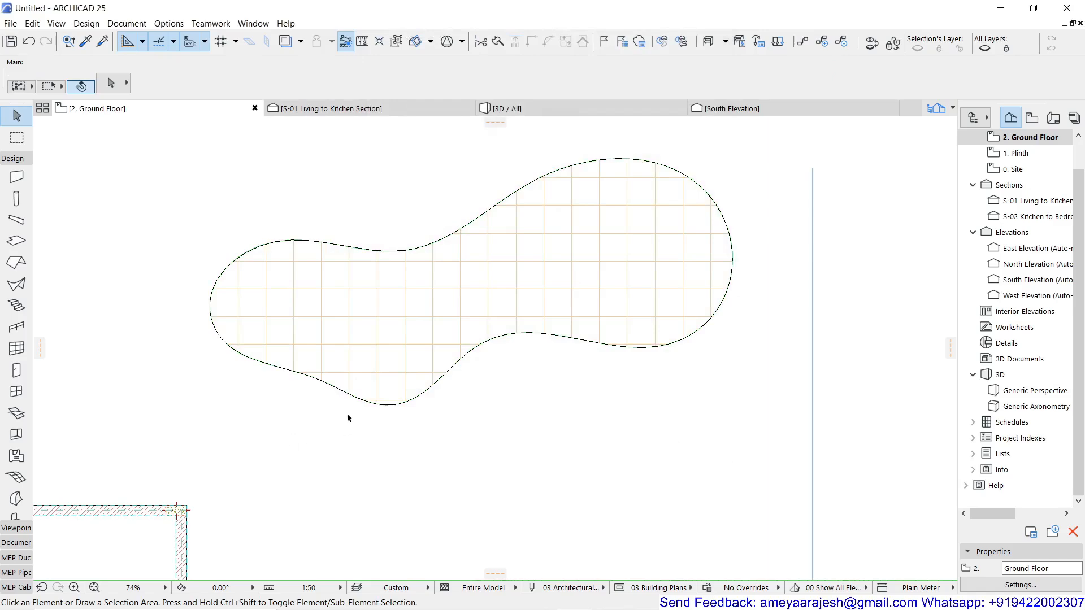
Select the freeform slab, show it alone in the 3D view and examine its shape and tiled surface.
click(349, 329)
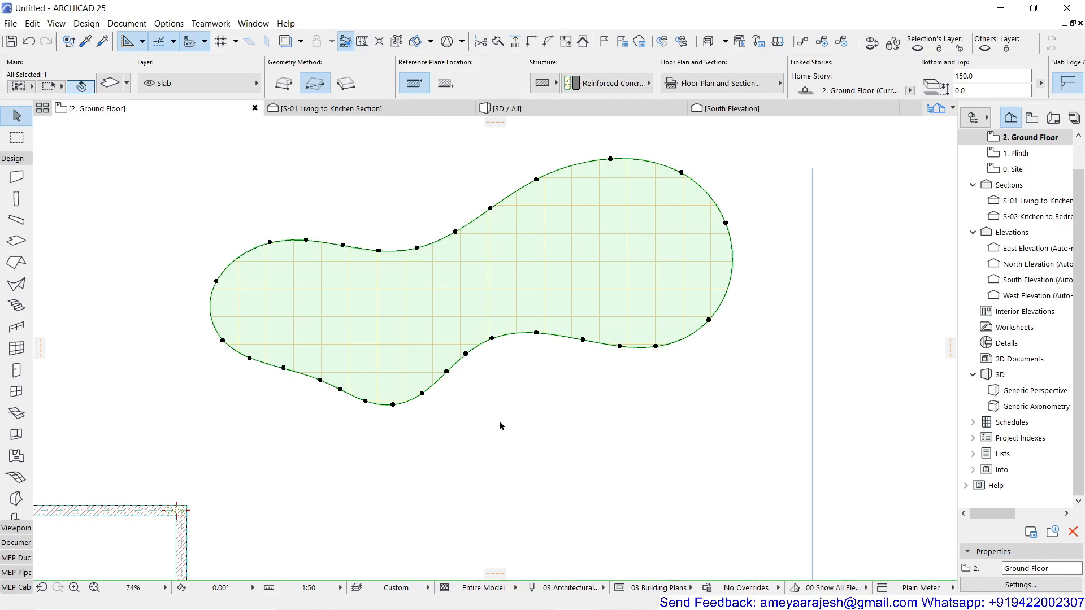
key(F5)
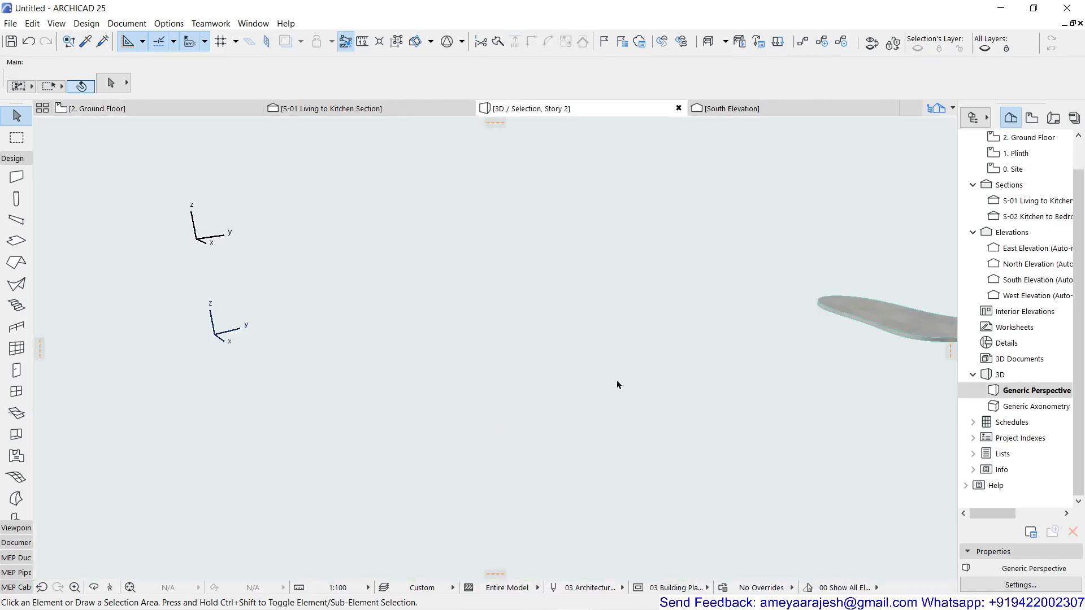
shift+middle_drag(770, 337, 334, 418)
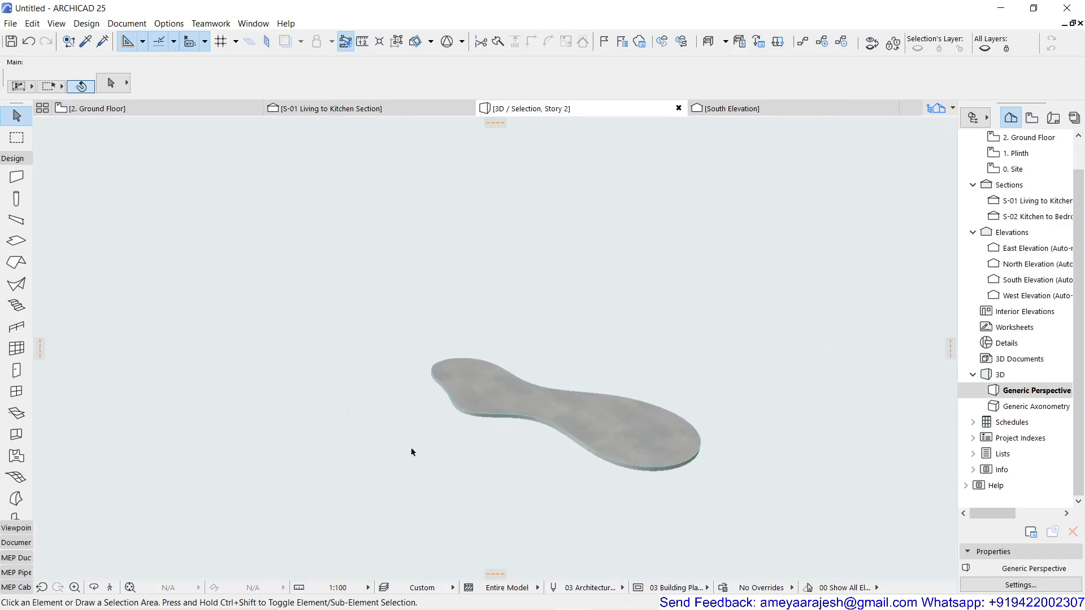
shift+middle_drag(483, 440, 828, 419)
shift+middle_drag(443, 404, 565, 397)
scroll(564, 394, up, 1)
scroll(536, 361, up, 1)
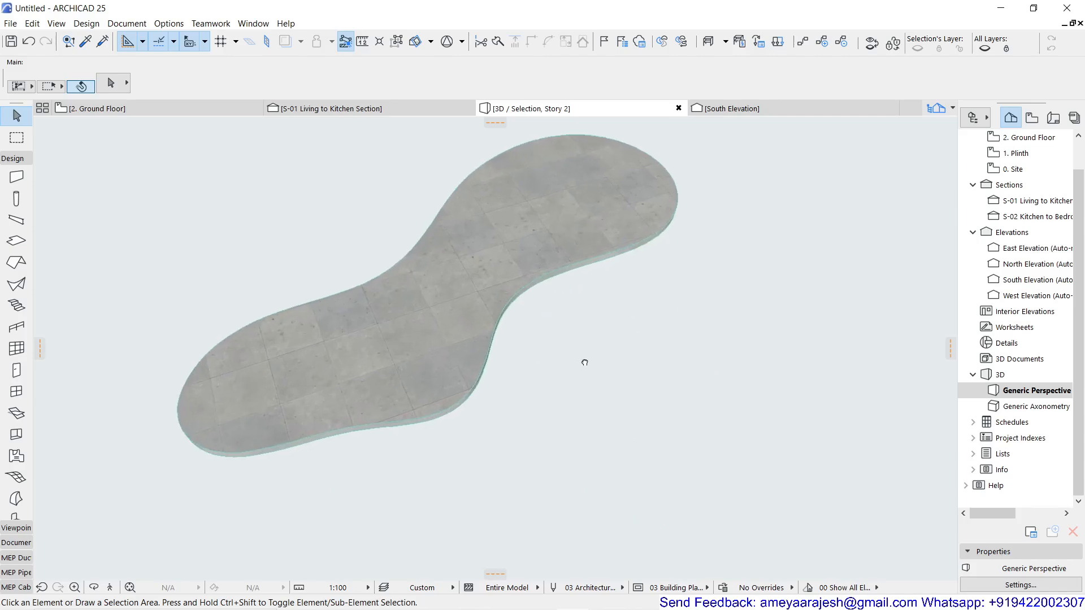
middle_drag(581, 361, 616, 414)
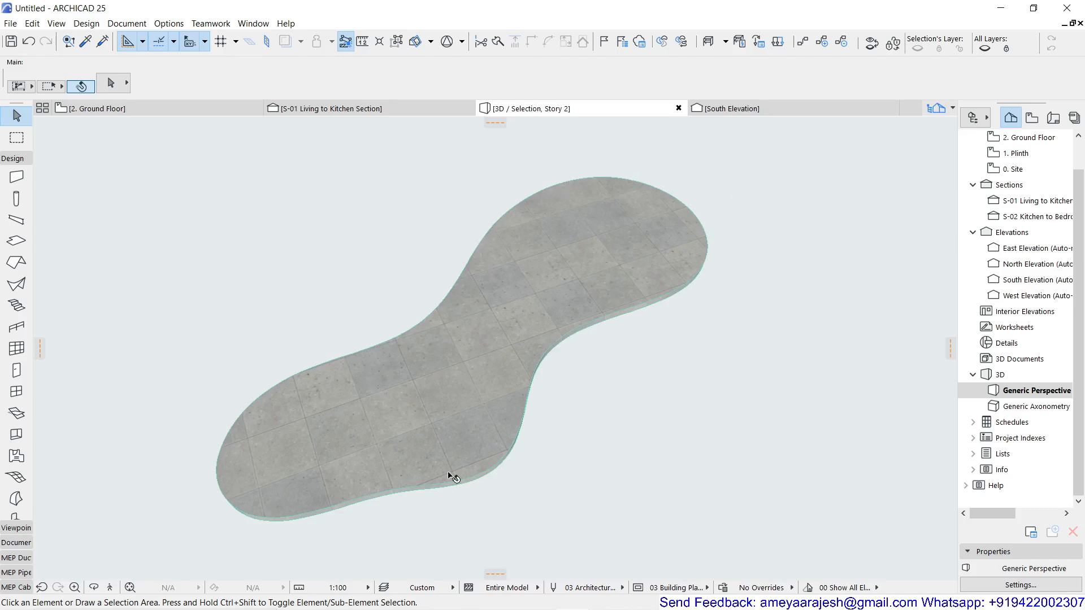
Create a 3000 mm high brick wall around the whole edge of the freeform slab, referenced to its outside face.
click(17, 178)
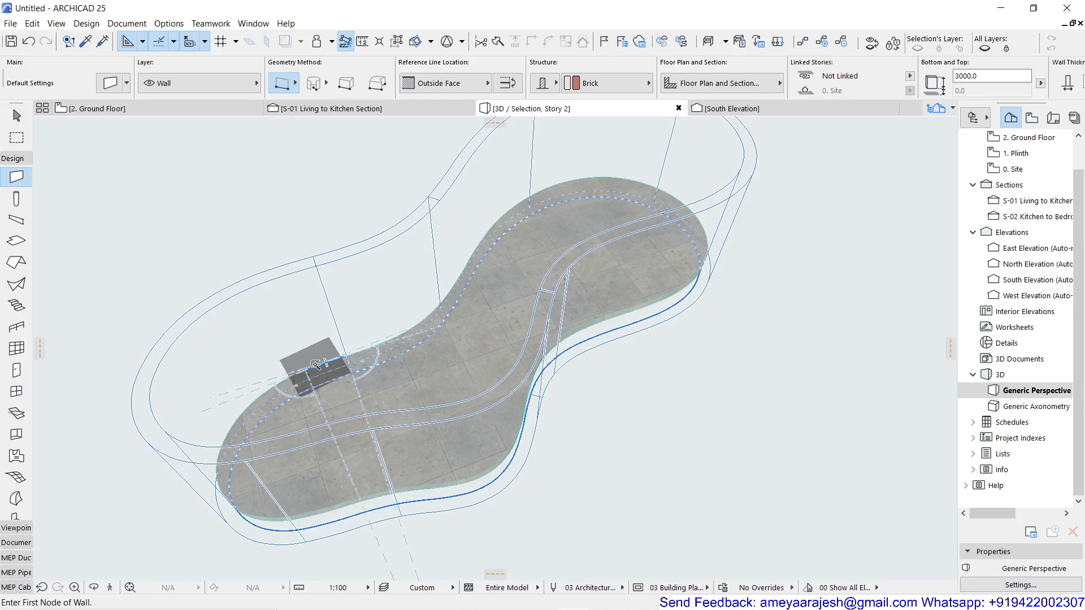
click(315, 363)
scroll(291, 353, down, 2)
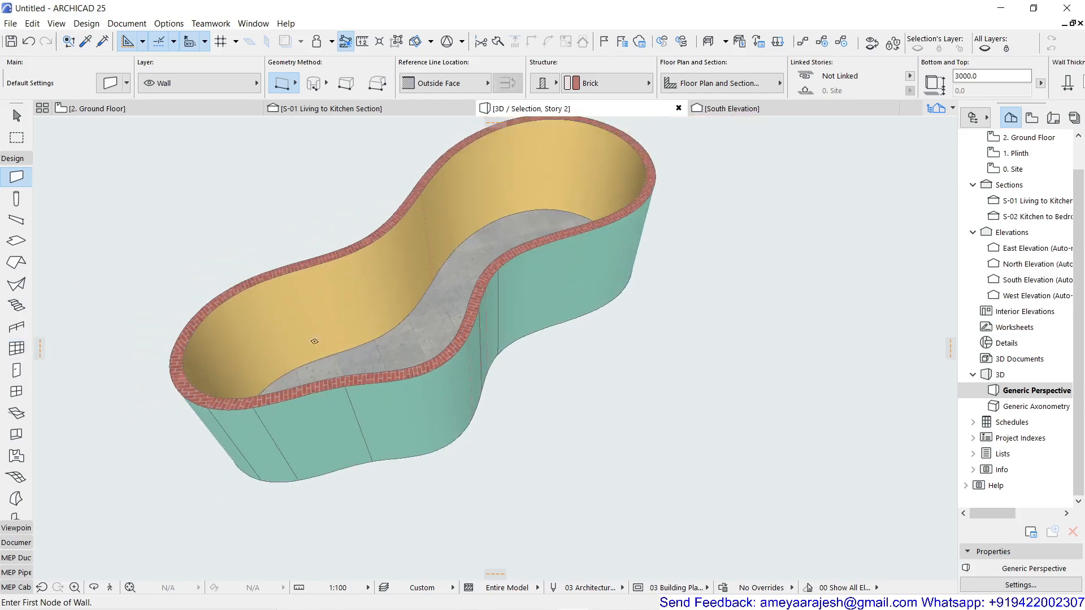
Set the height of all brick walls around the freeform slab to 300 mm and deselect them.
scroll(561, 339, down, 1)
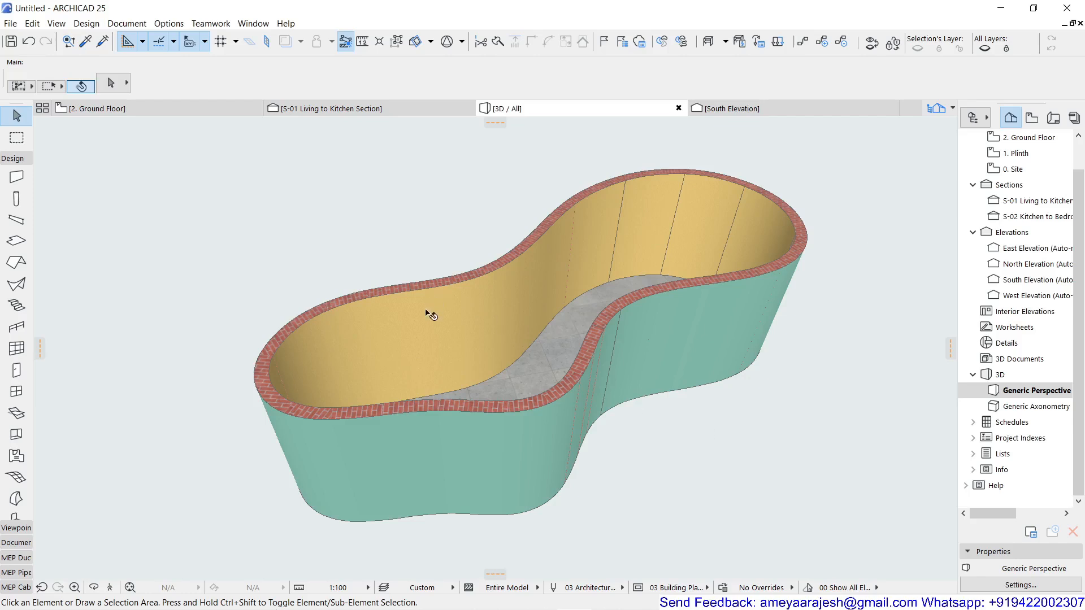
key(ctrl+a)
click(964, 77)
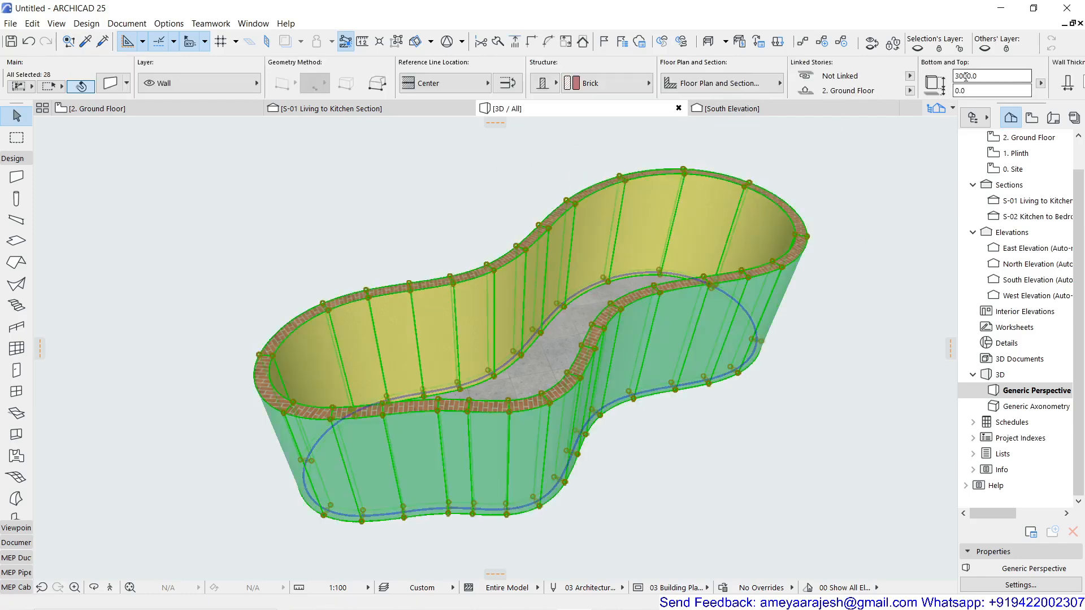
key(BackSpace)
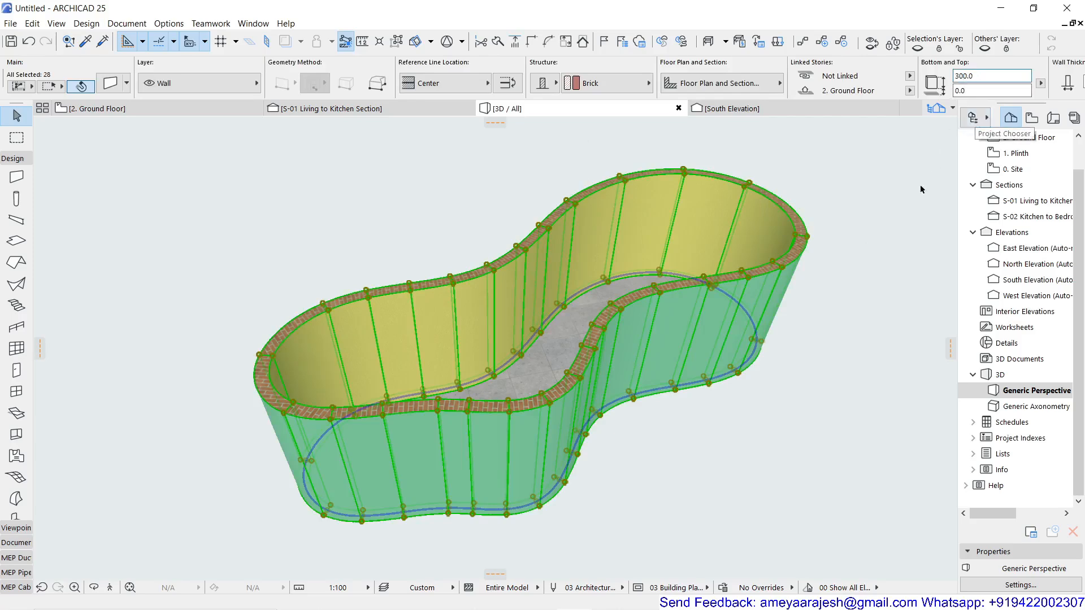
key(Return)
click(858, 382)
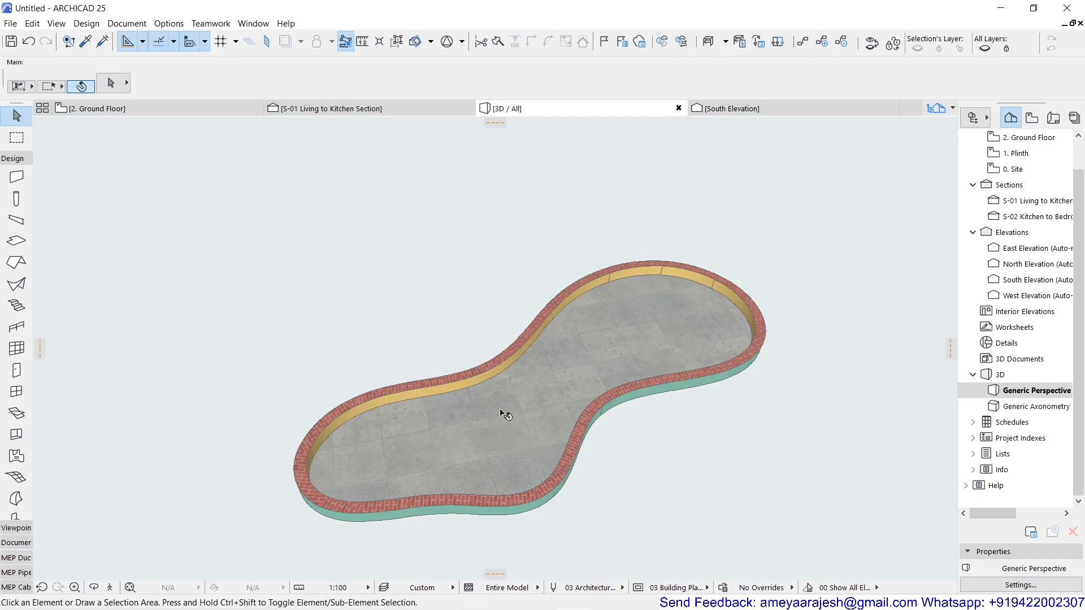
Select the freeform slab on the Ground Floor plan and cut holes in it from the inner closed spline and the circle.
click(180, 113)
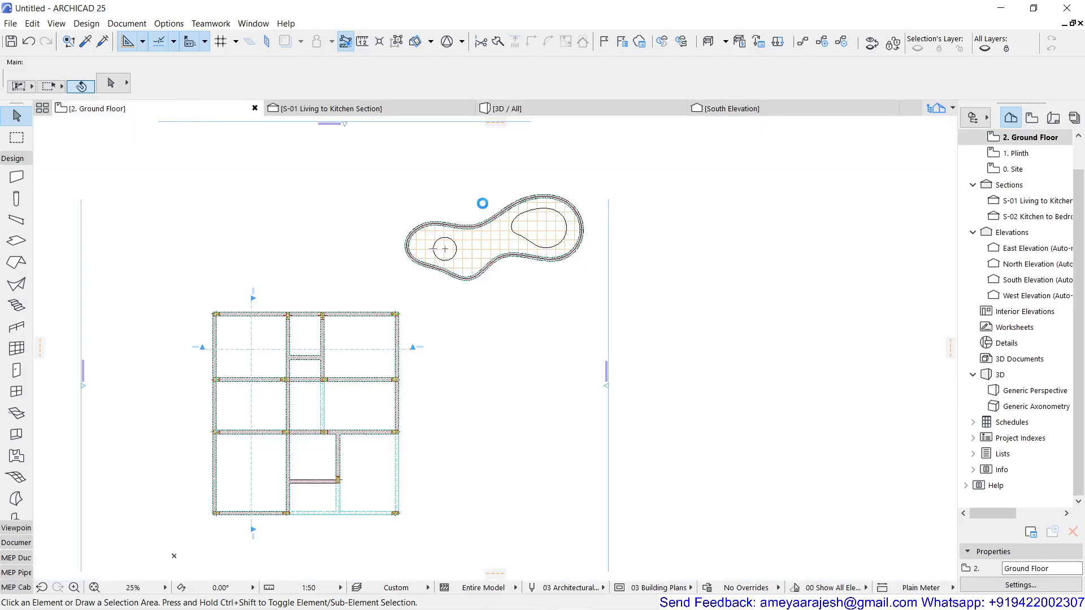
scroll(496, 255, up, 4)
middle_drag(492, 252, 423, 388)
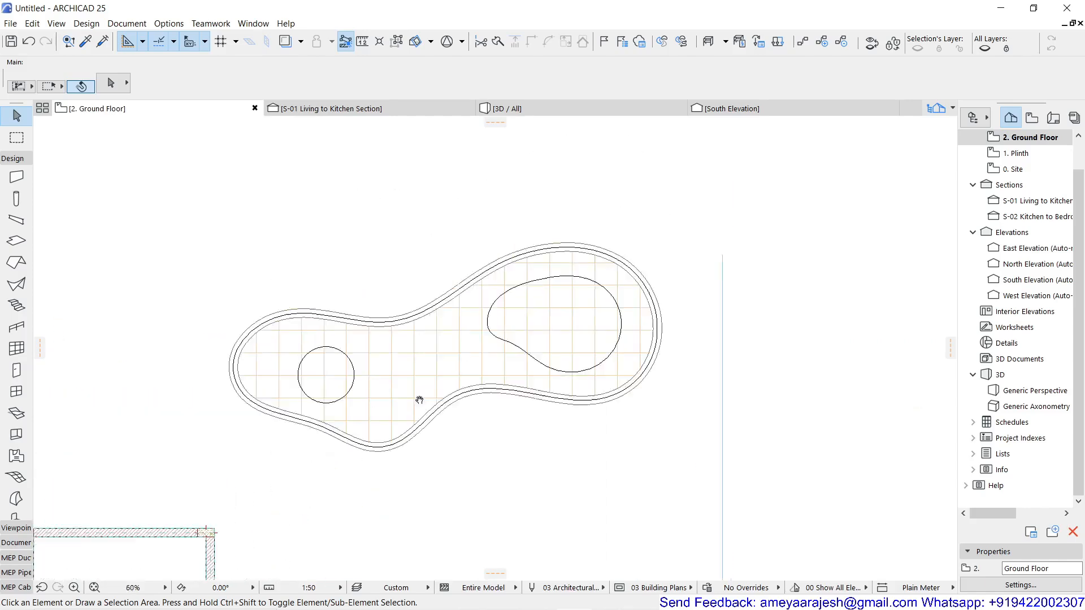
scroll(402, 382, up, 4)
scroll(378, 382, down, 3)
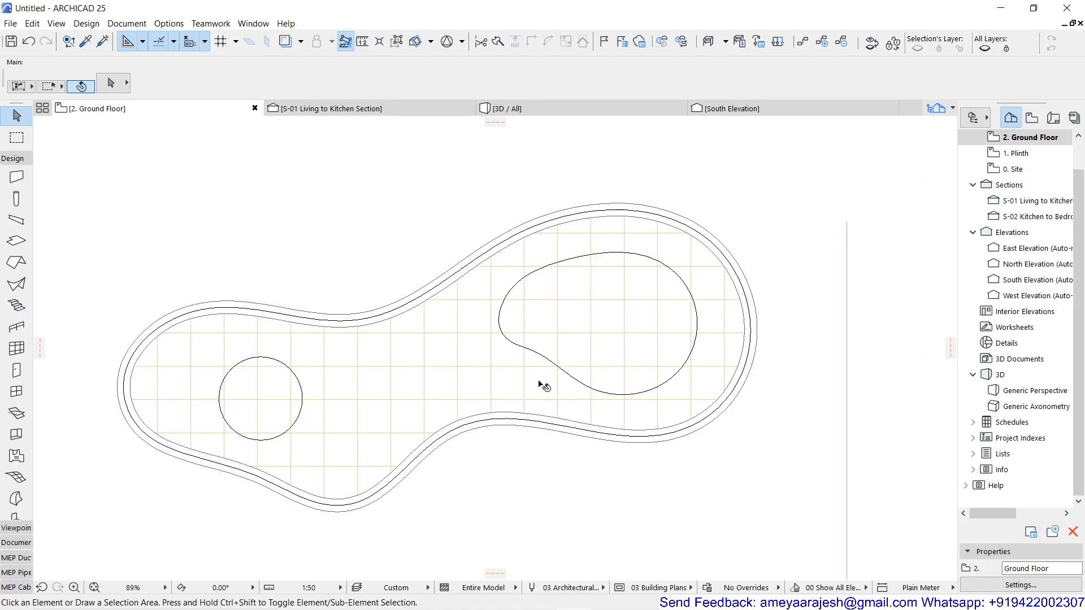
click(397, 387)
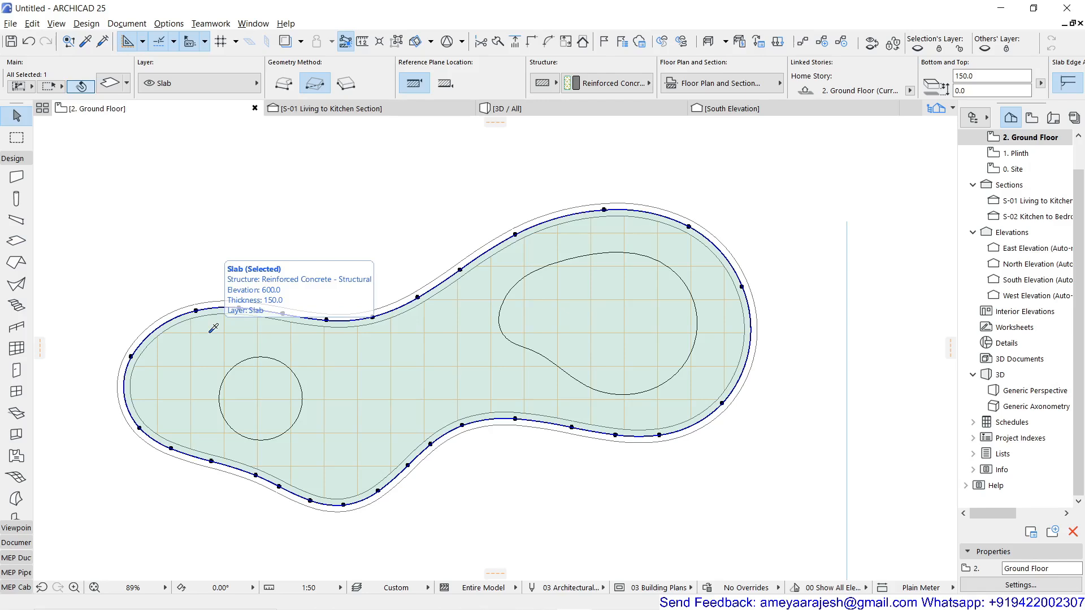
alt+click(212, 328)
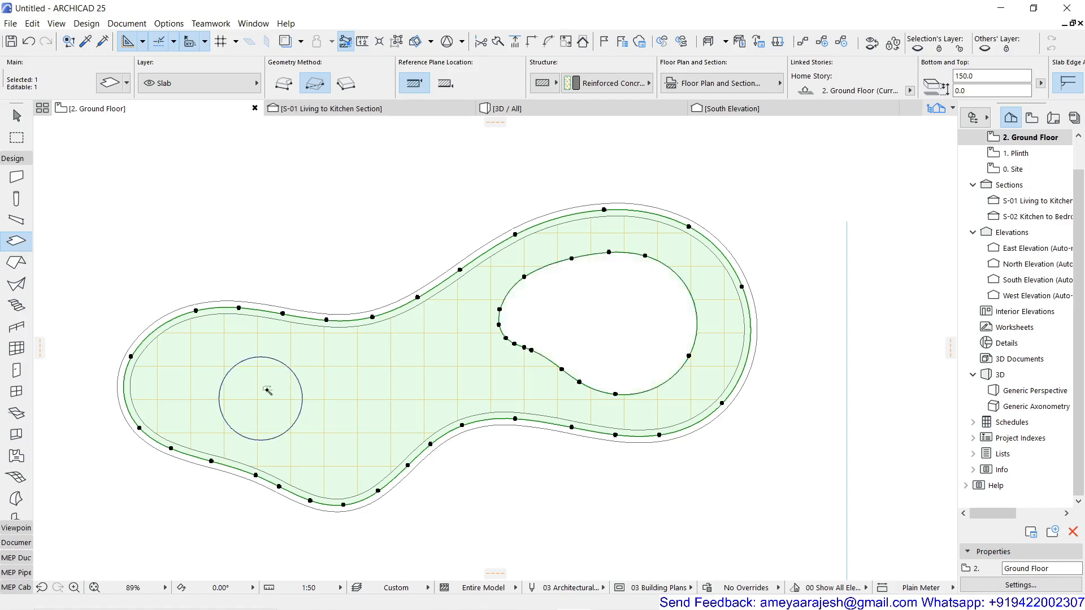
click(267, 391)
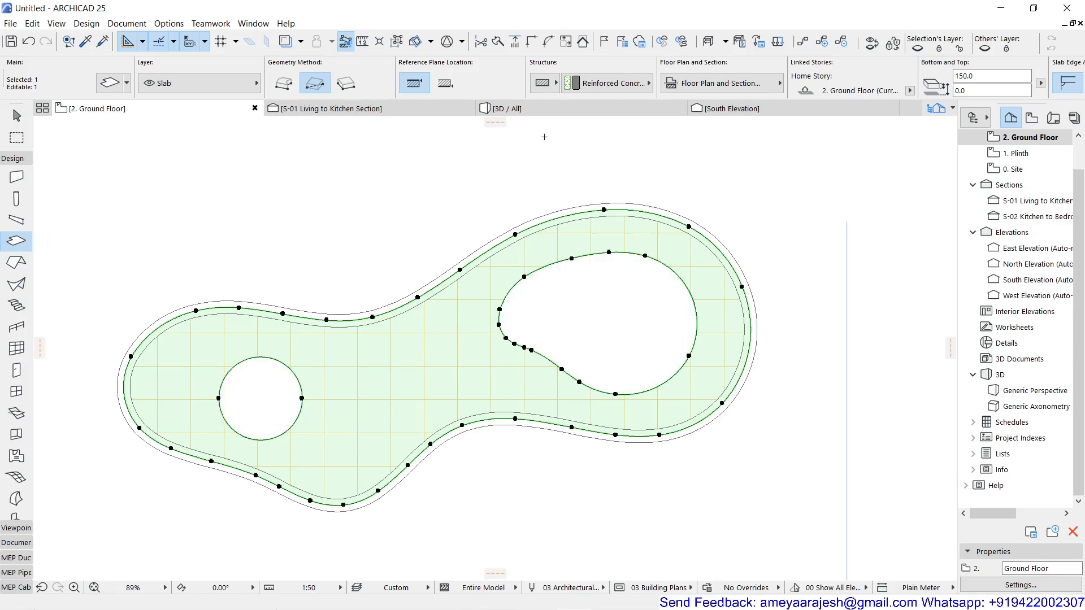
Examine the slab's two holes in the 3D view, return to the Ground Floor plan and deselect the slab.
click(550, 112)
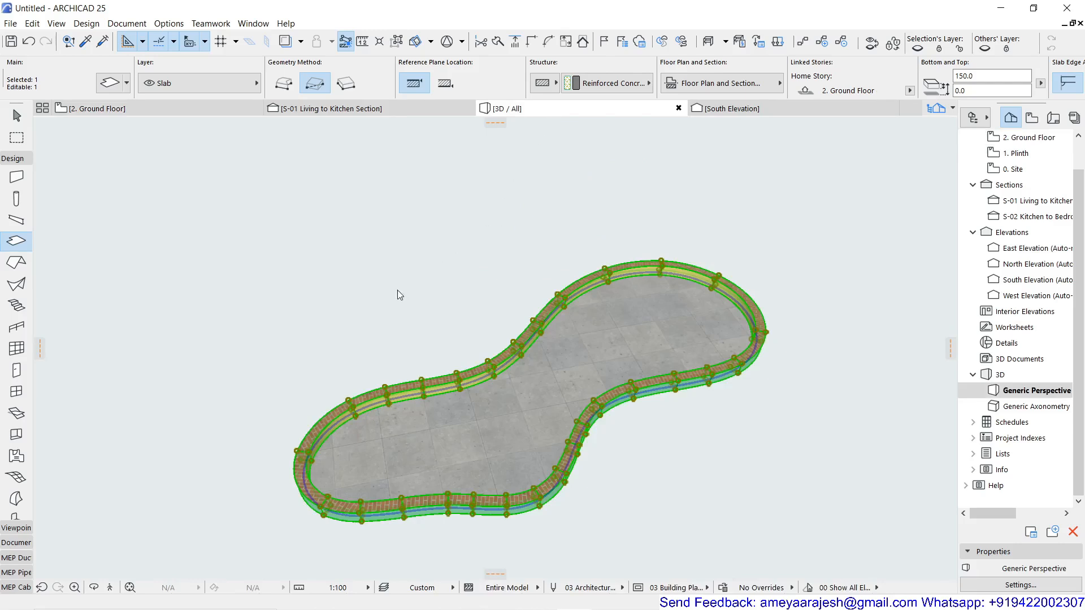
key(Escape)
key(Escape)
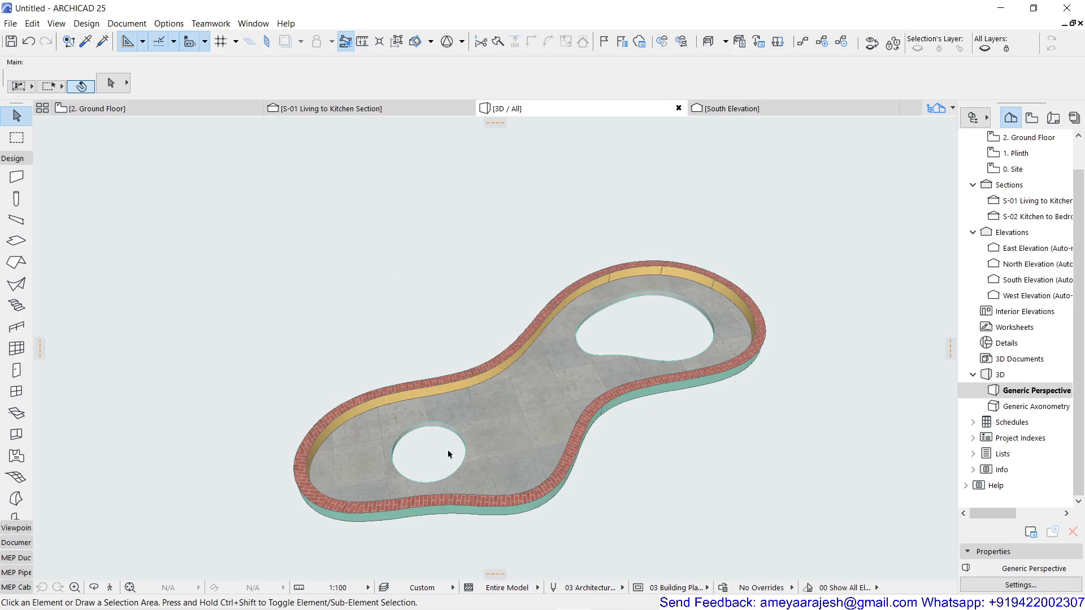
click(165, 110)
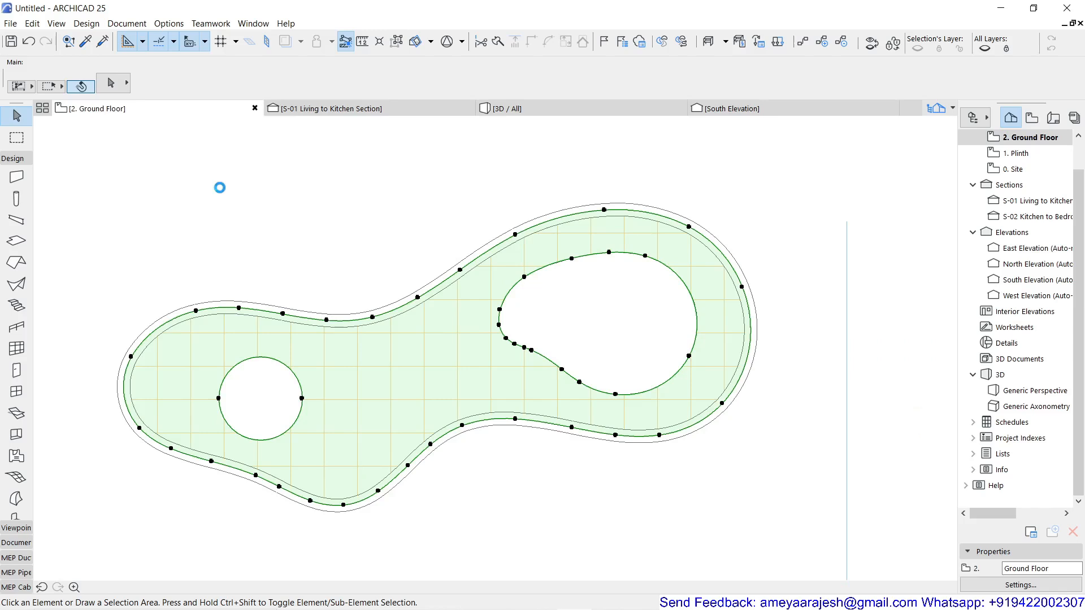
key(Escape)
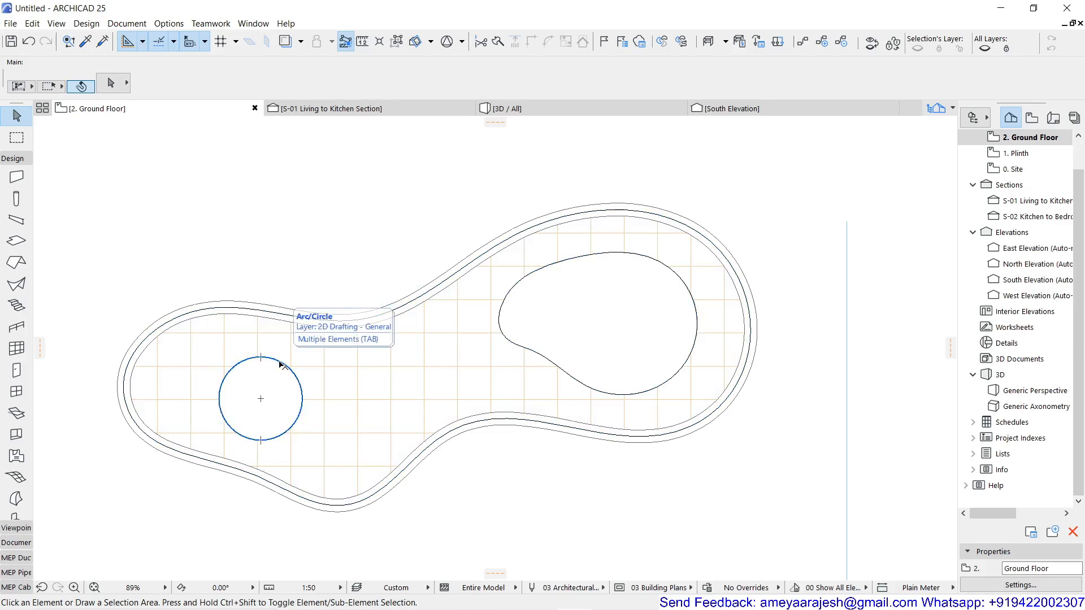
Select the inner polygon of the slab's circular hole and move it by its centre horizontally toward the slab's middle, clear of the drawn circle.
key(Tab)
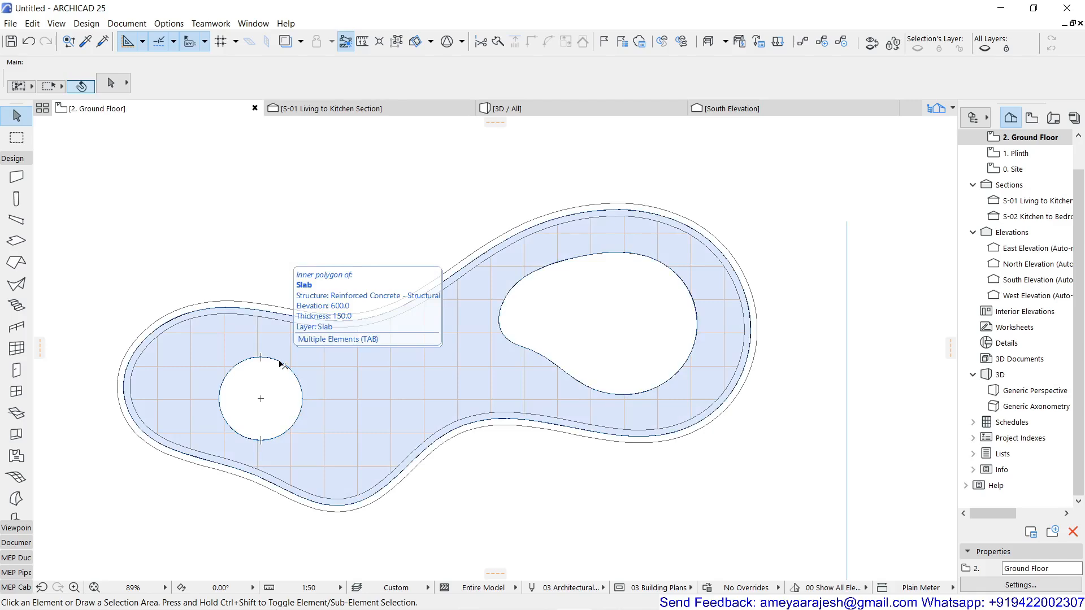
click(281, 365)
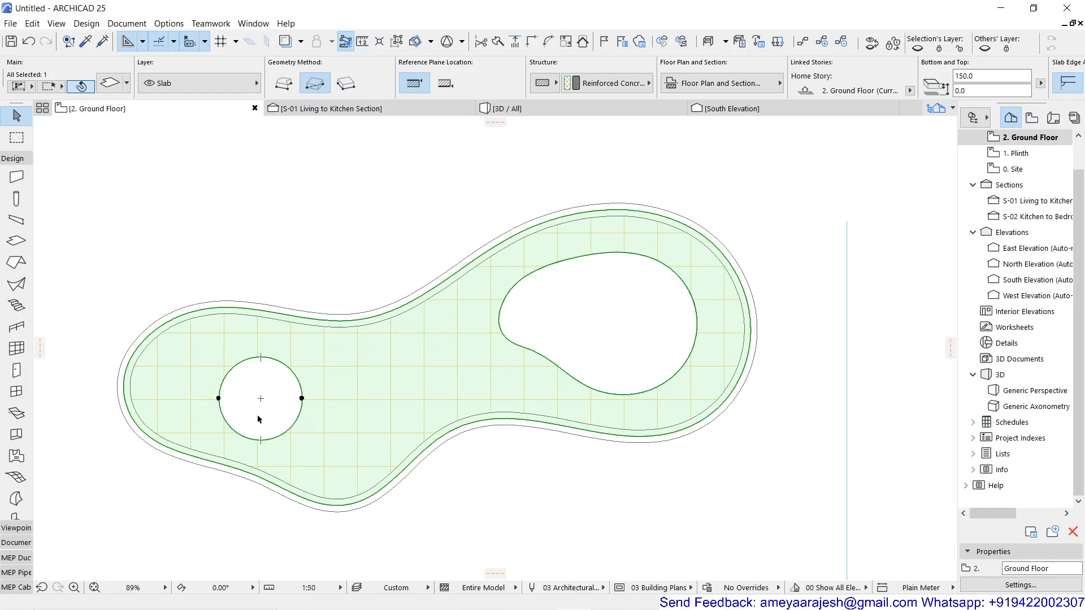
key(ctrl+d)
click(259, 398)
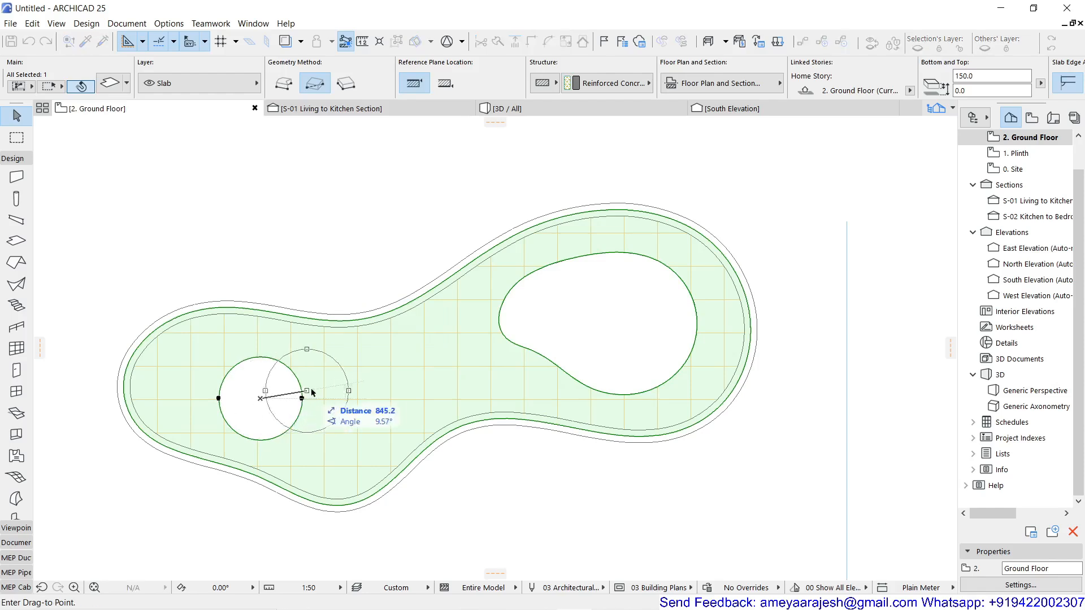
click(372, 398)
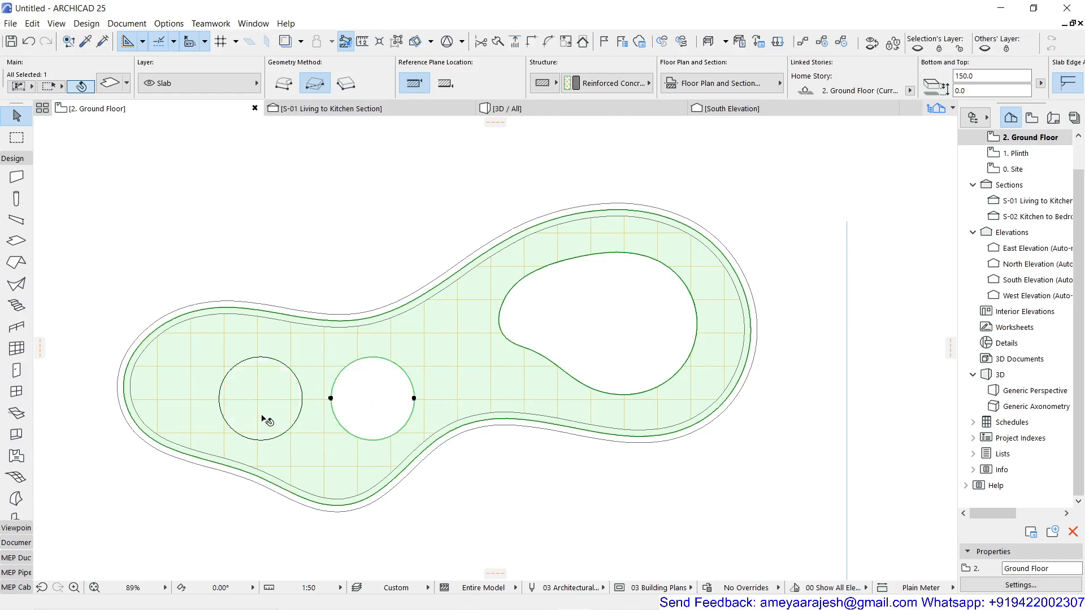
Place a copy of the circular hole at the slab's narrow end beside the drawn circle, and delete the hole near the middle.
key(ctrl+d)
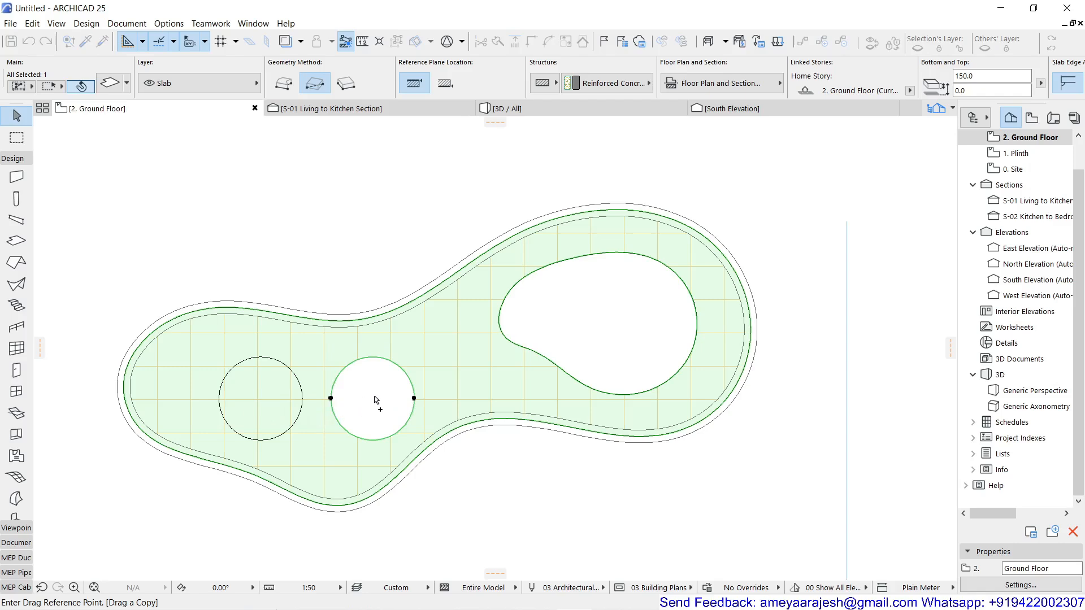
click(414, 398)
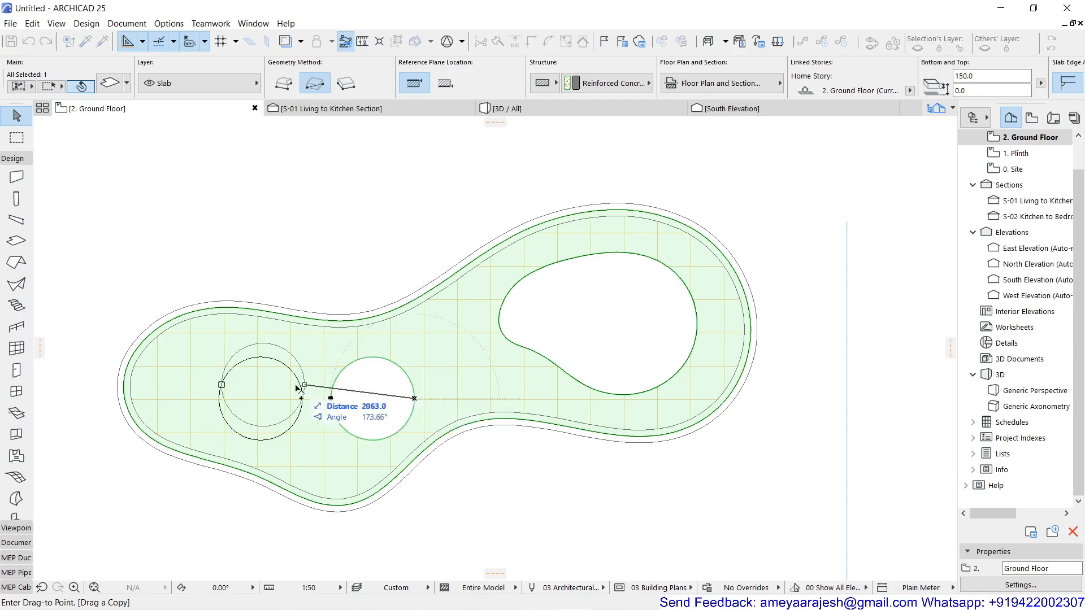
click(219, 386)
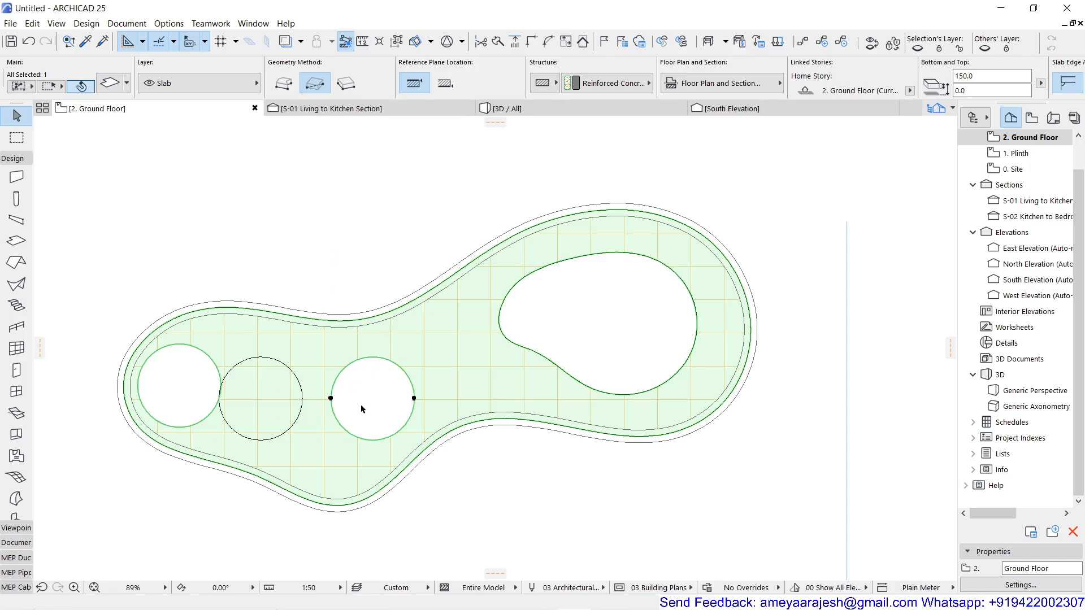
key(Delete)
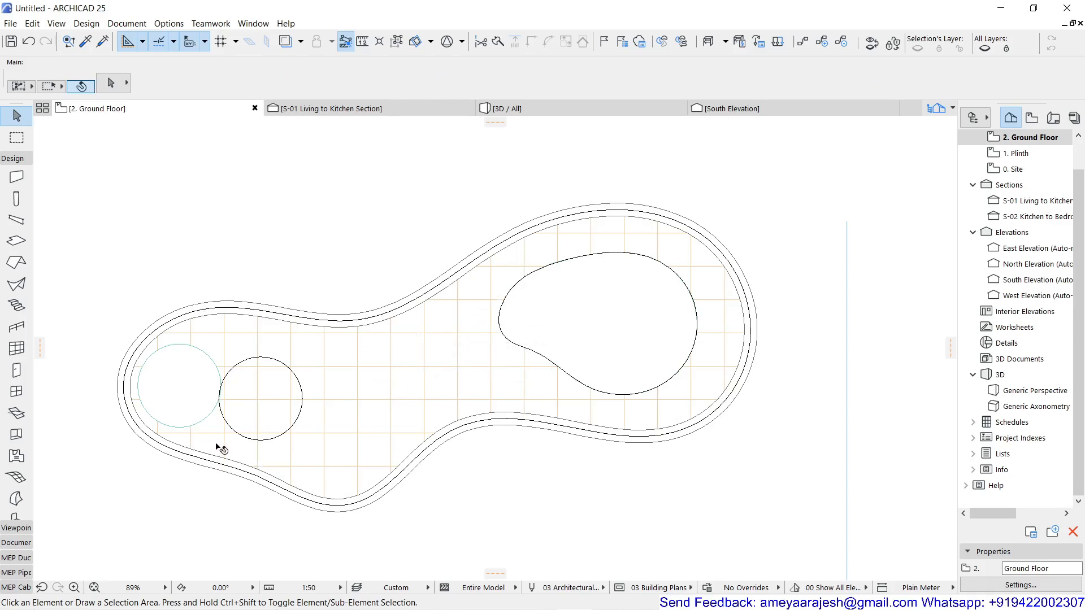
Select the whole freeform slab and place a copy of it just below the original on the plan.
click(394, 389)
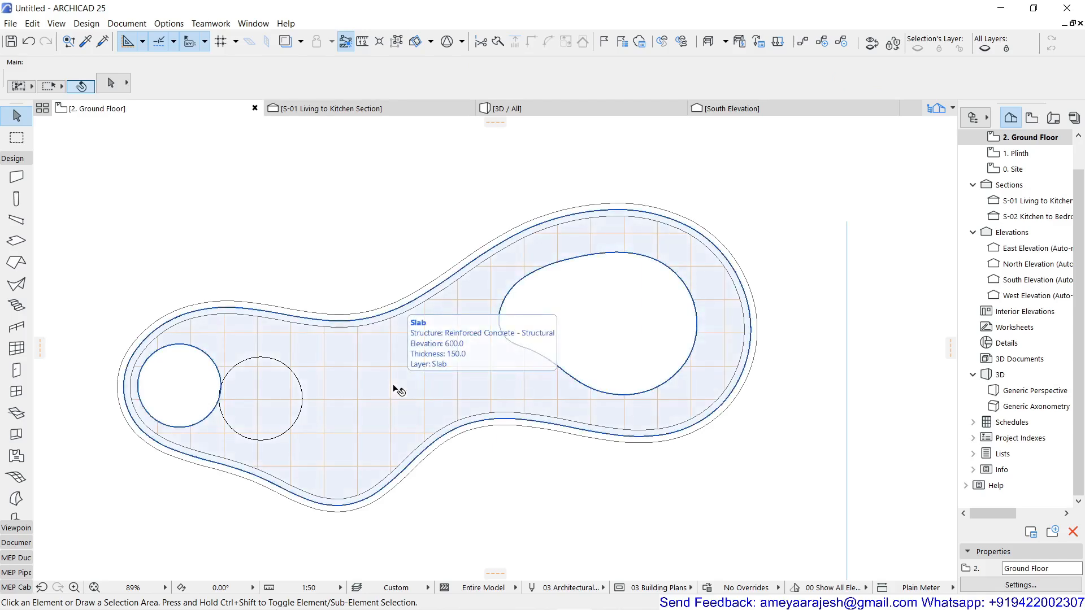
click(394, 389)
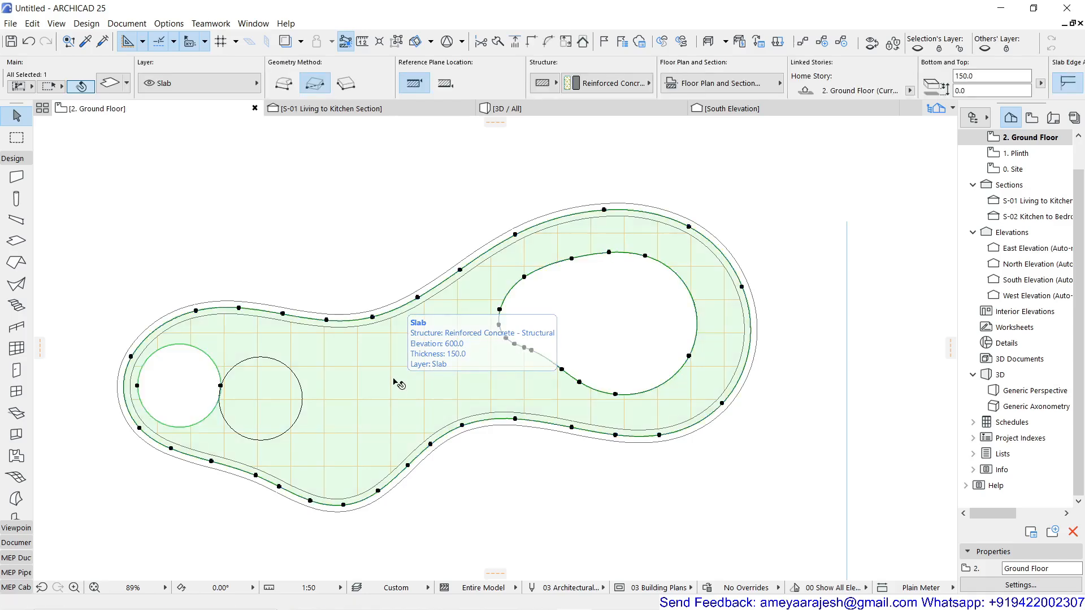
scroll(397, 377, down, 5)
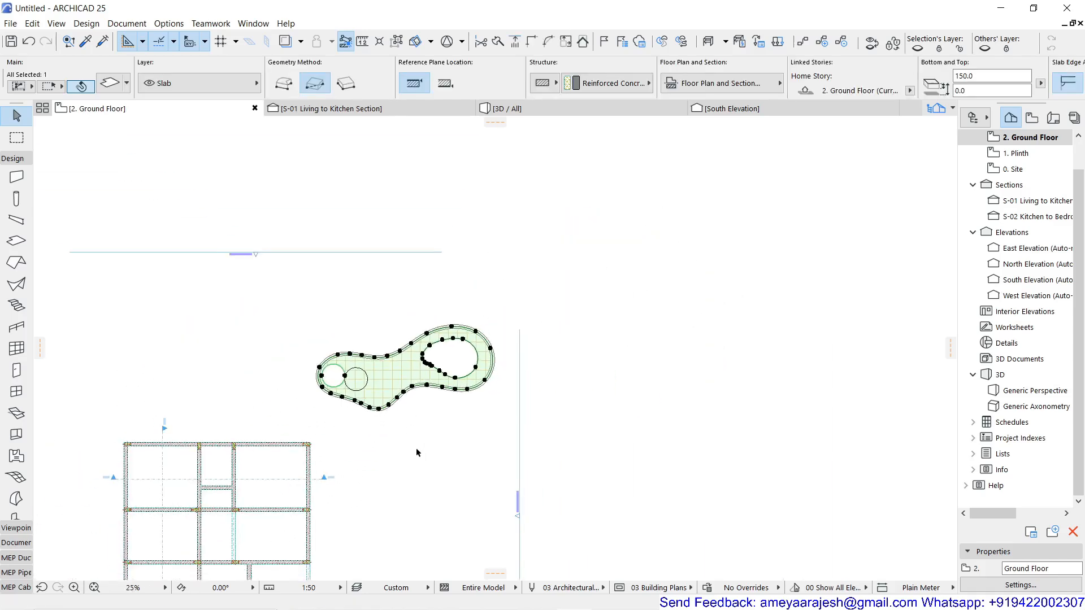
key(ctrl+d)
click(408, 427)
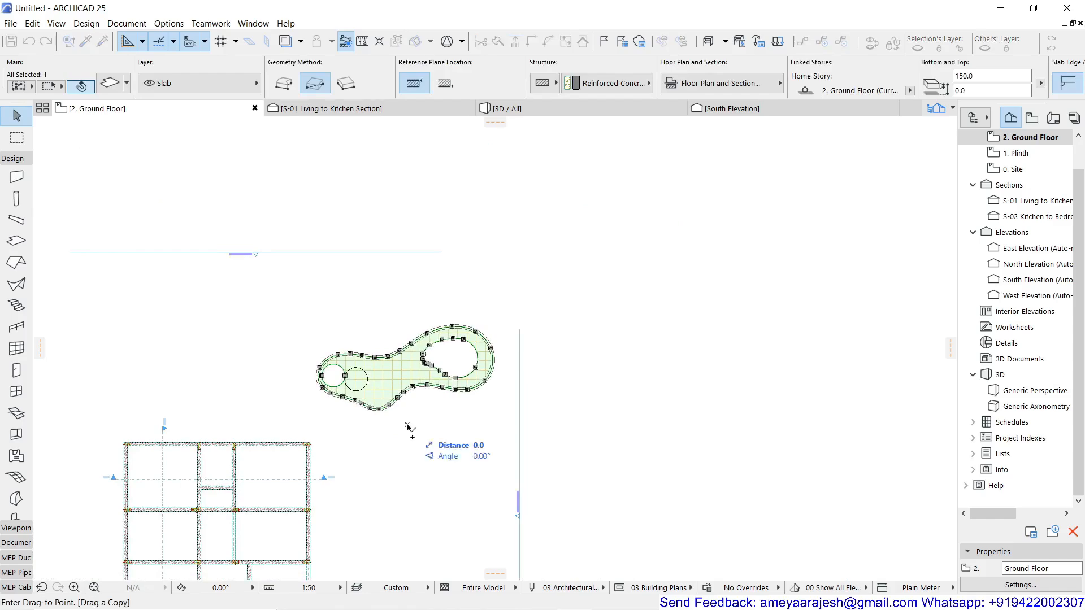
click(436, 495)
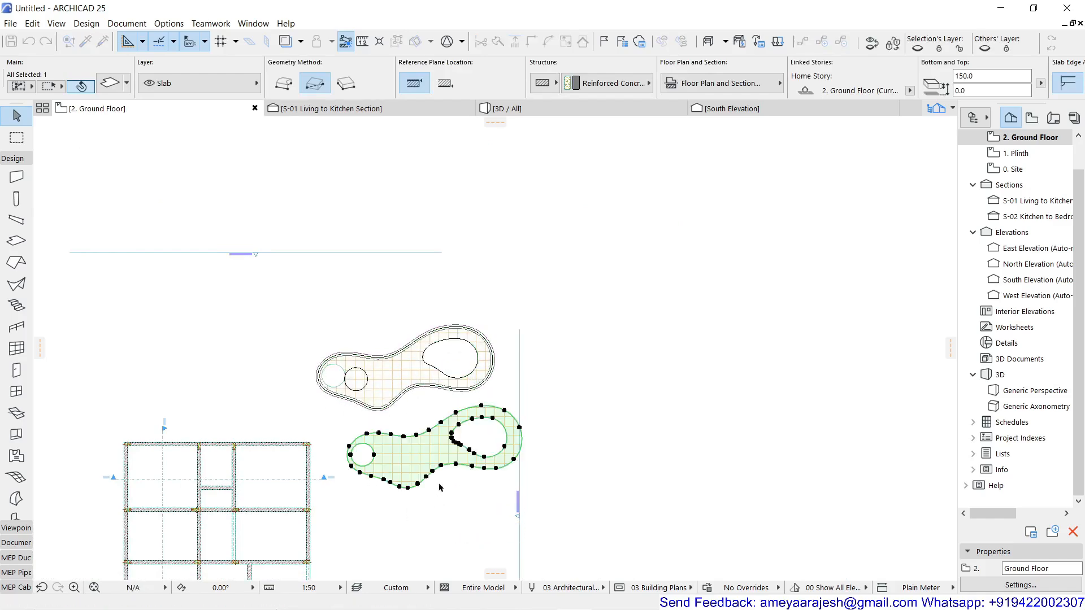
Bring the duplicated freeform slab into the 3D view and select it by its front edge.
click(533, 110)
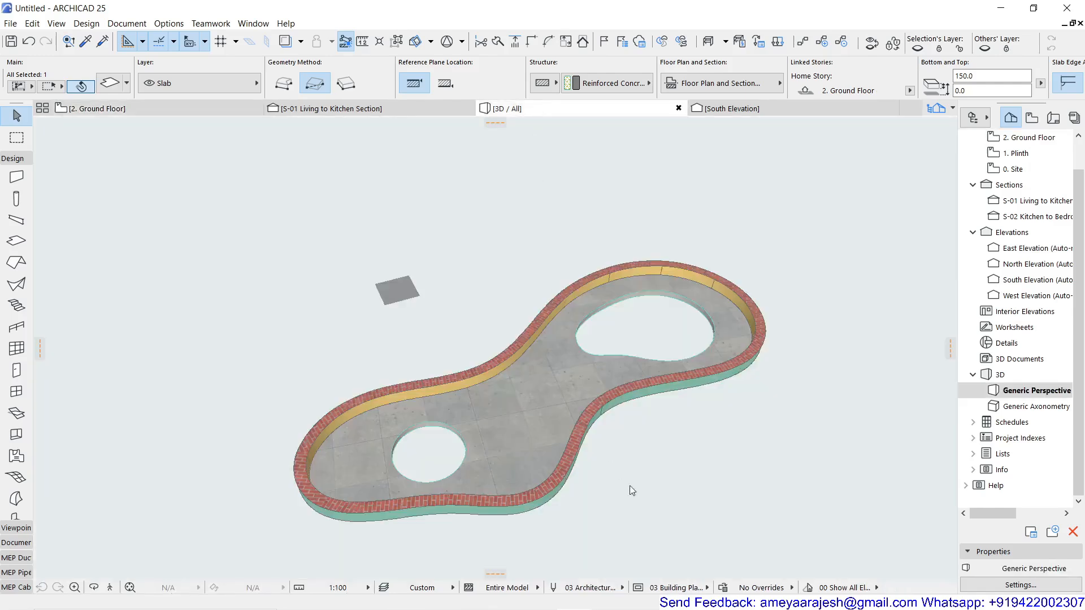
middle_drag(638, 453, 363, 109)
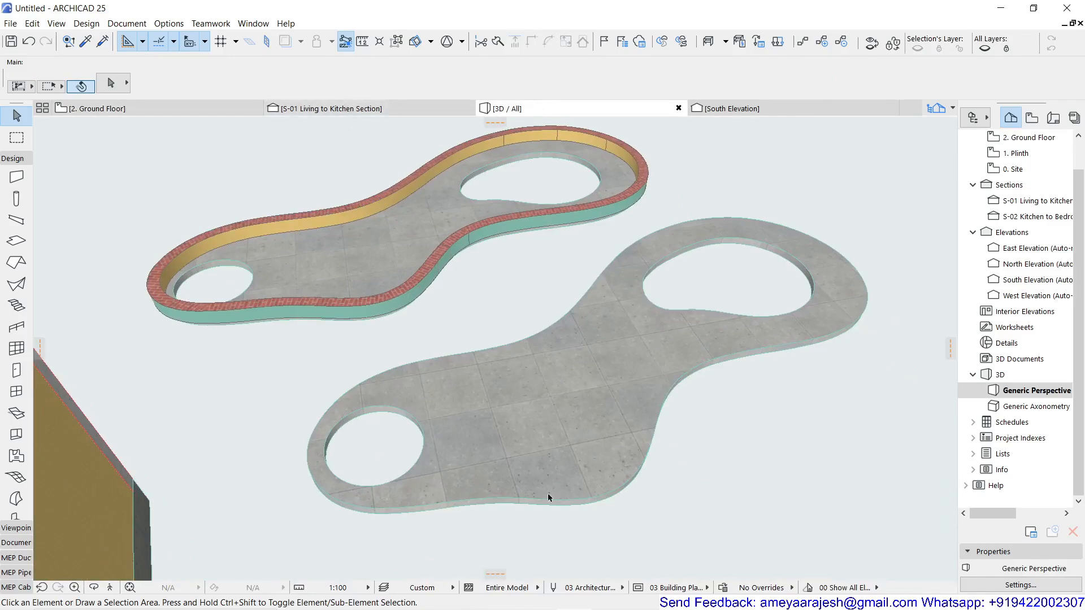
scroll(575, 535, up, 3)
scroll(575, 534, up, 3)
scroll(554, 508, down, 2)
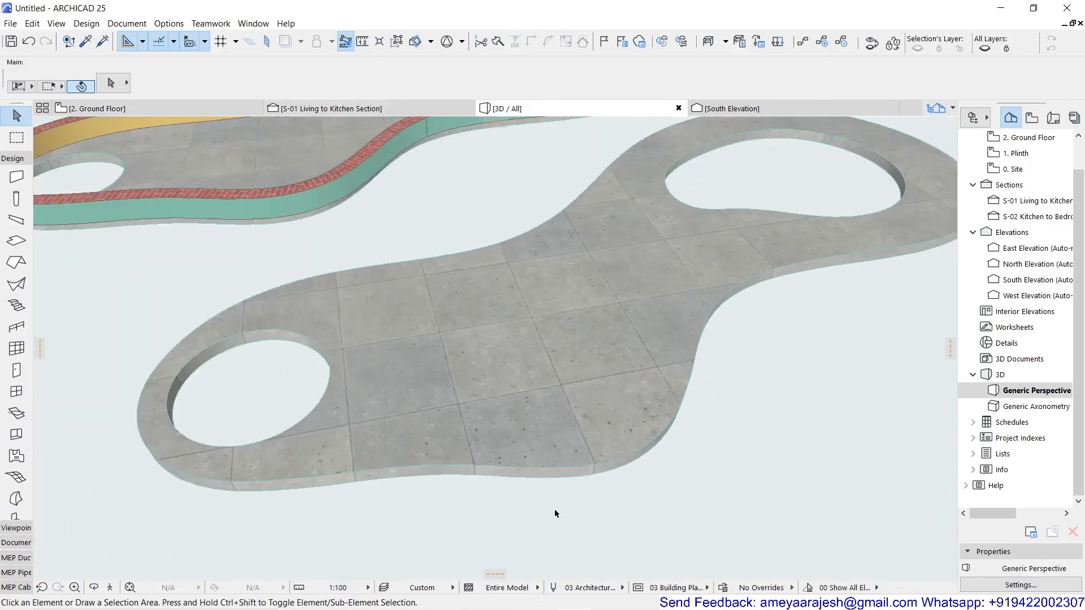
click(476, 471)
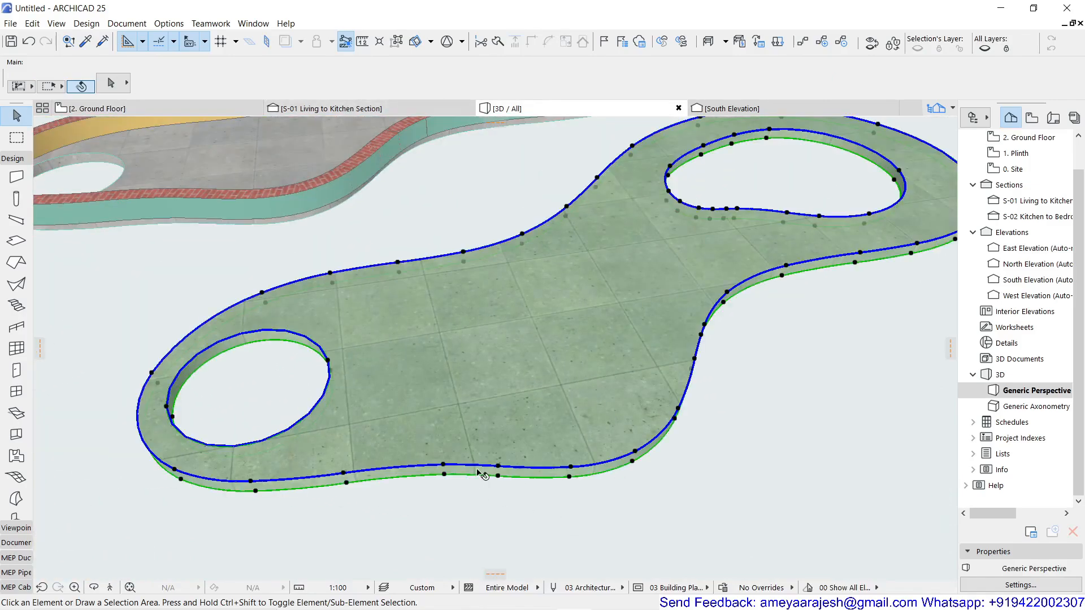
Give the duplicated slab's outer contour a custom edge angle of 70°, applied to the Selected Polygon.
click(415, 467)
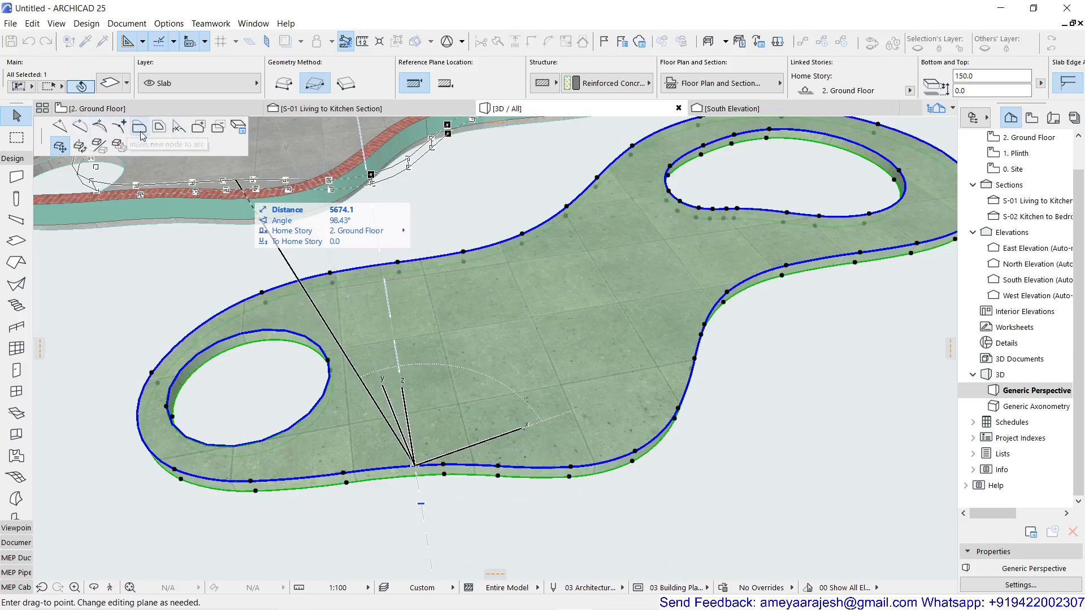
click(236, 130)
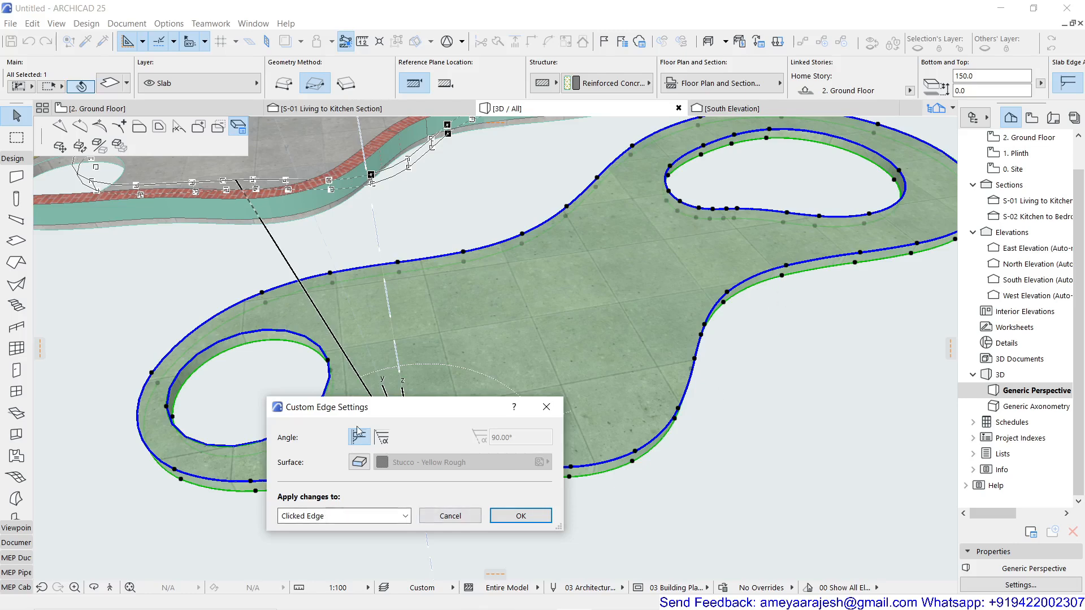
click(380, 444)
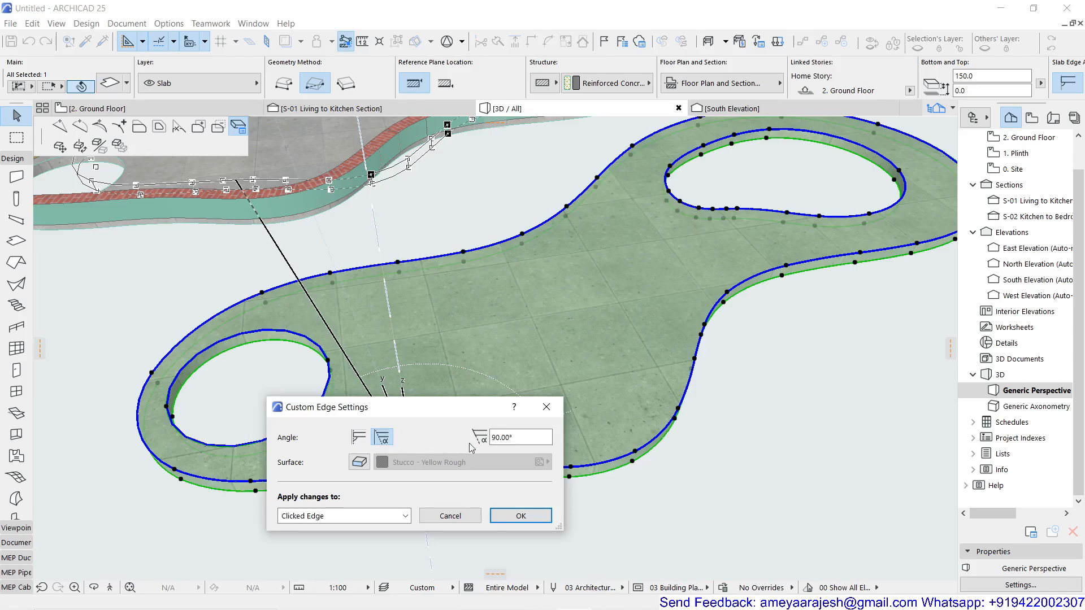
click(495, 438)
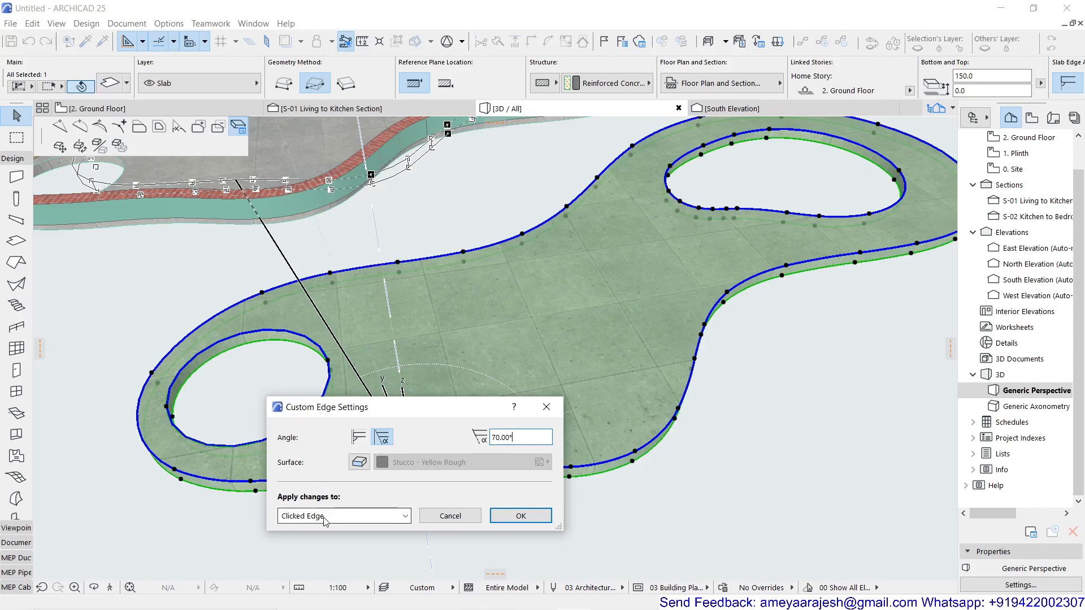
click(349, 517)
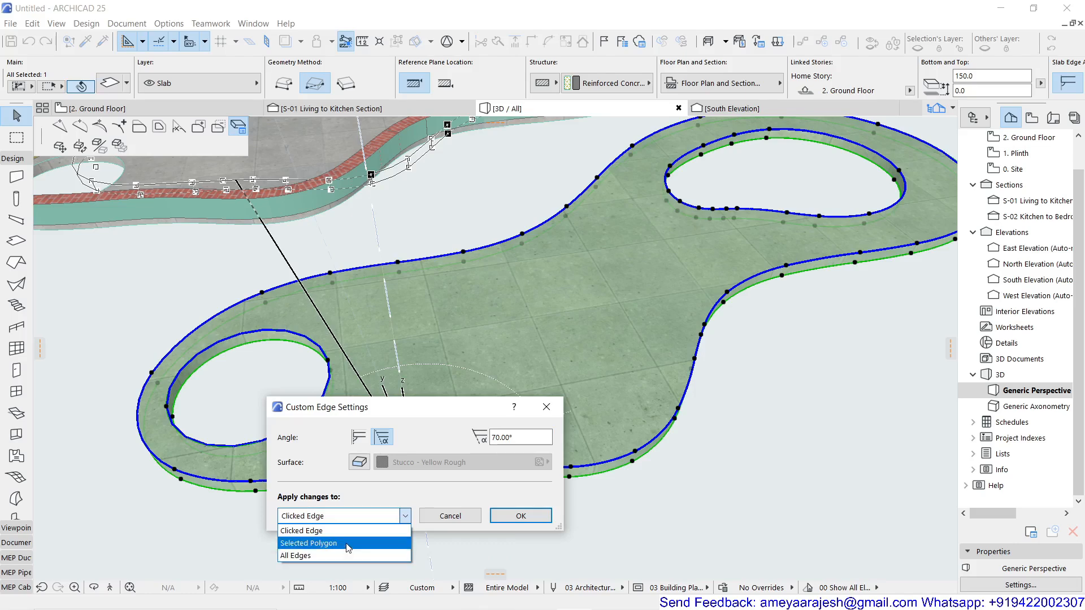
click(348, 544)
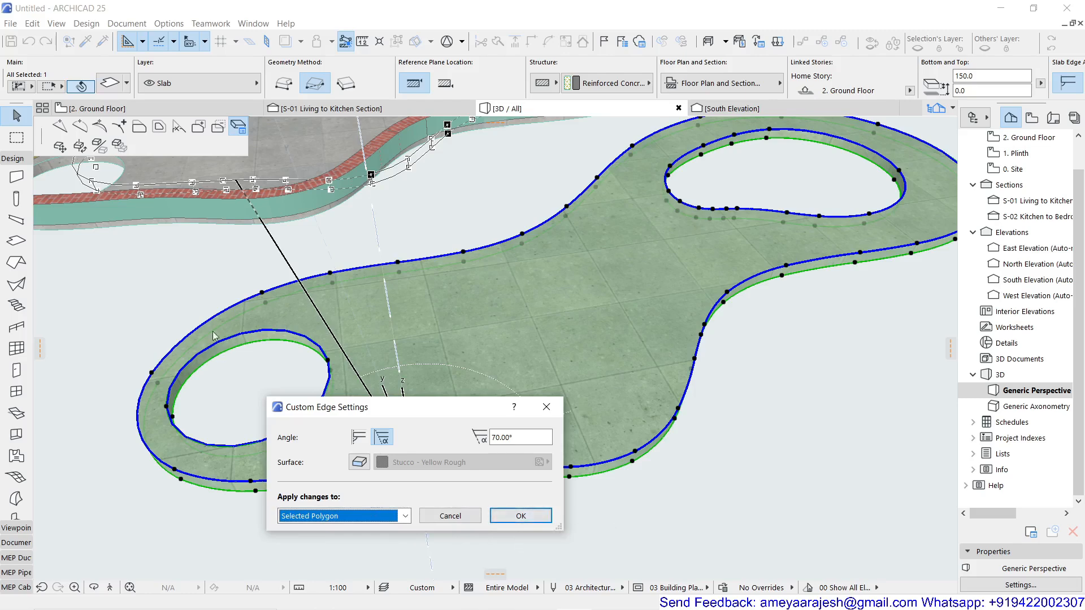
click(517, 516)
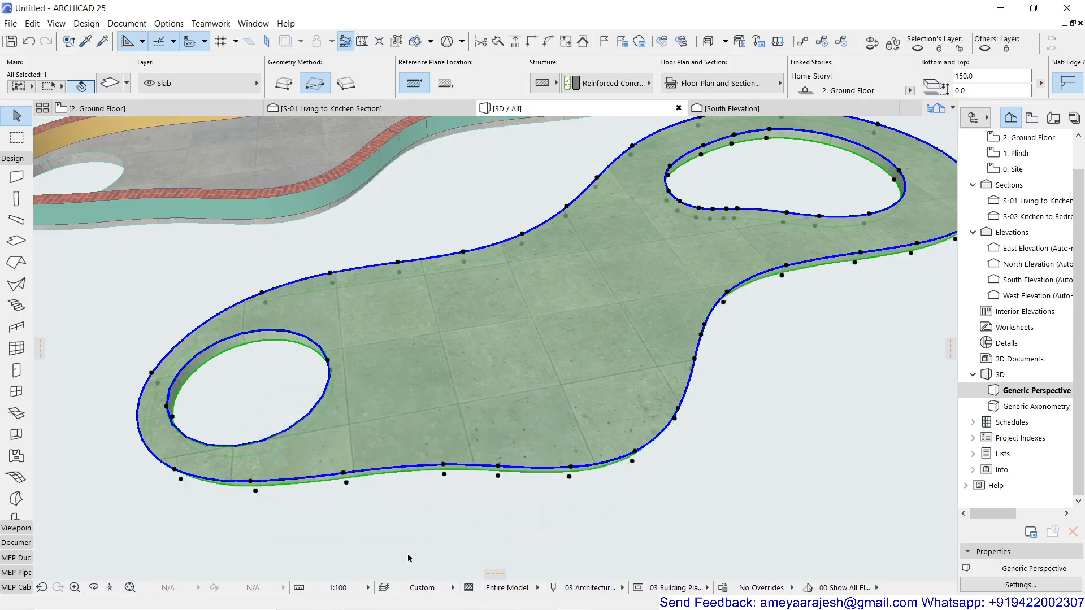
Set the custom edge angle of the duplicated slab's outer contour to 120°, applied to the Selected Polygon.
shift+middle_drag(398, 557, 334, 472)
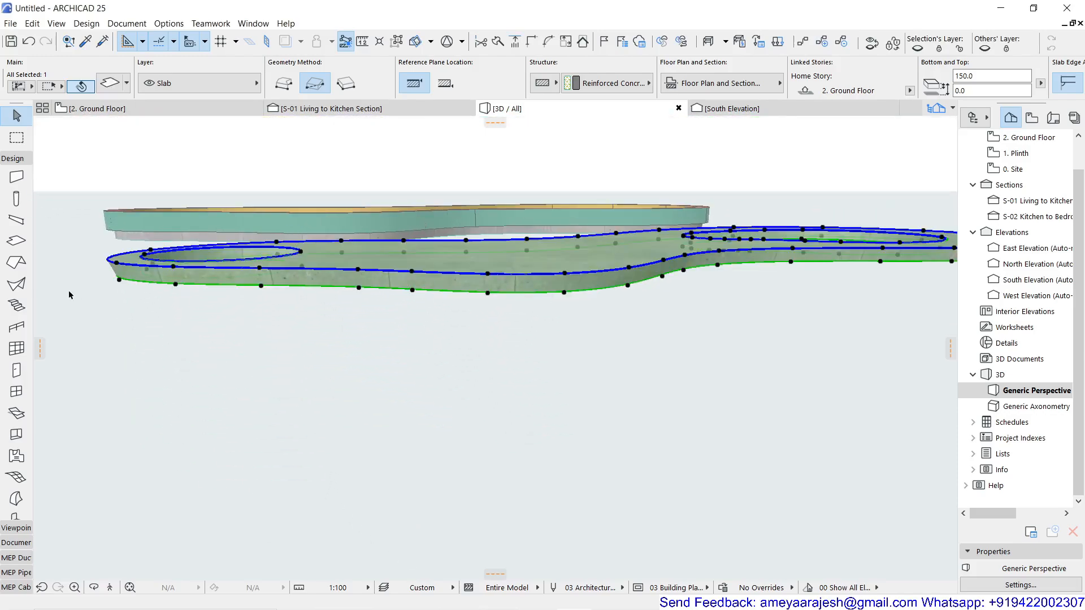
scroll(120, 256, up, 6)
shift+middle_drag(182, 300, 175, 308)
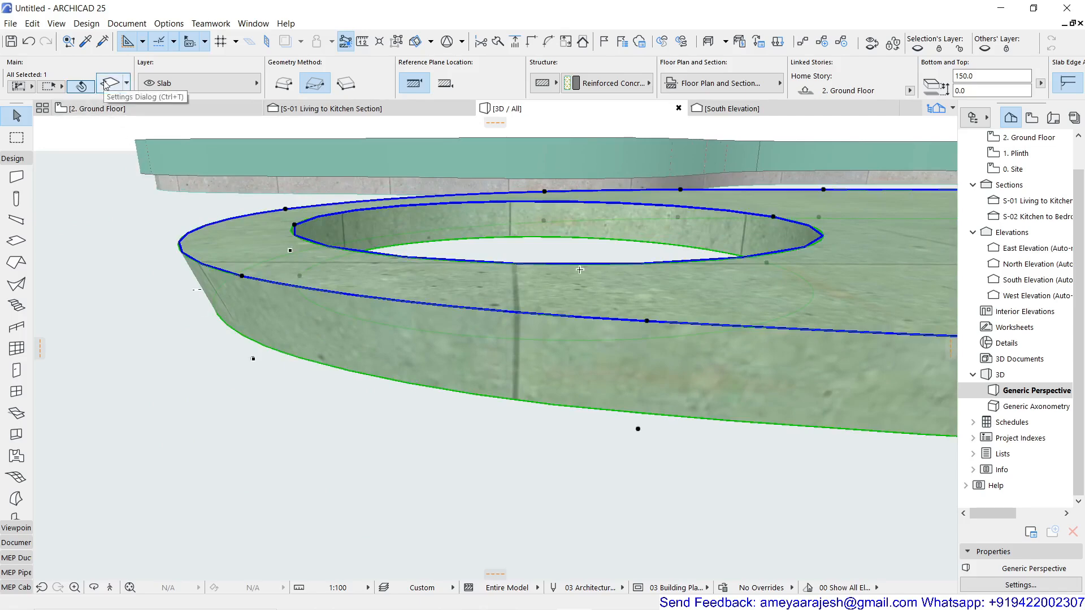
click(297, 287)
click(382, 353)
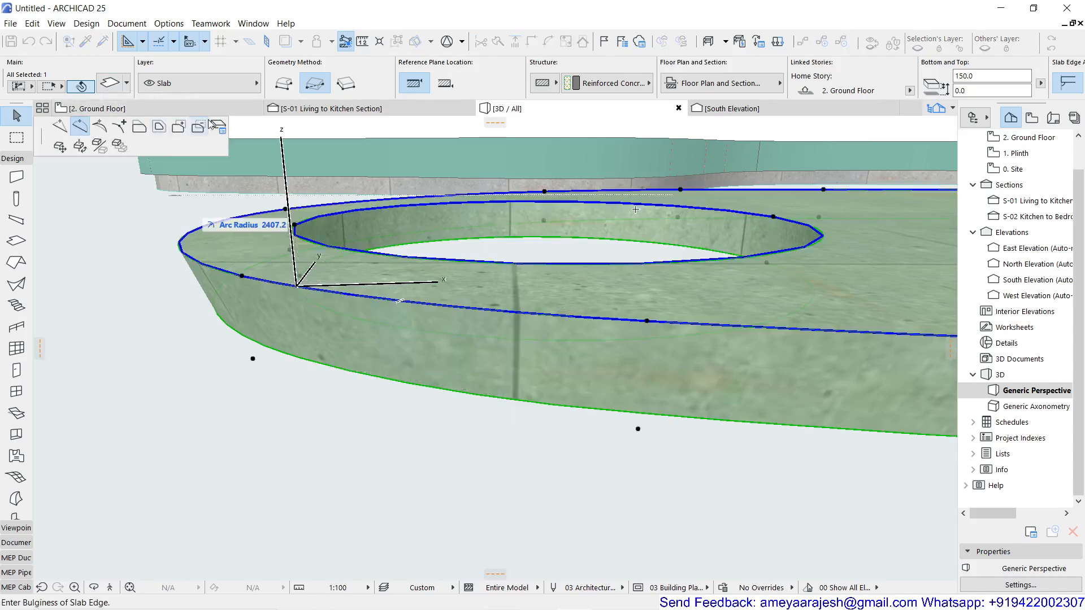
click(219, 127)
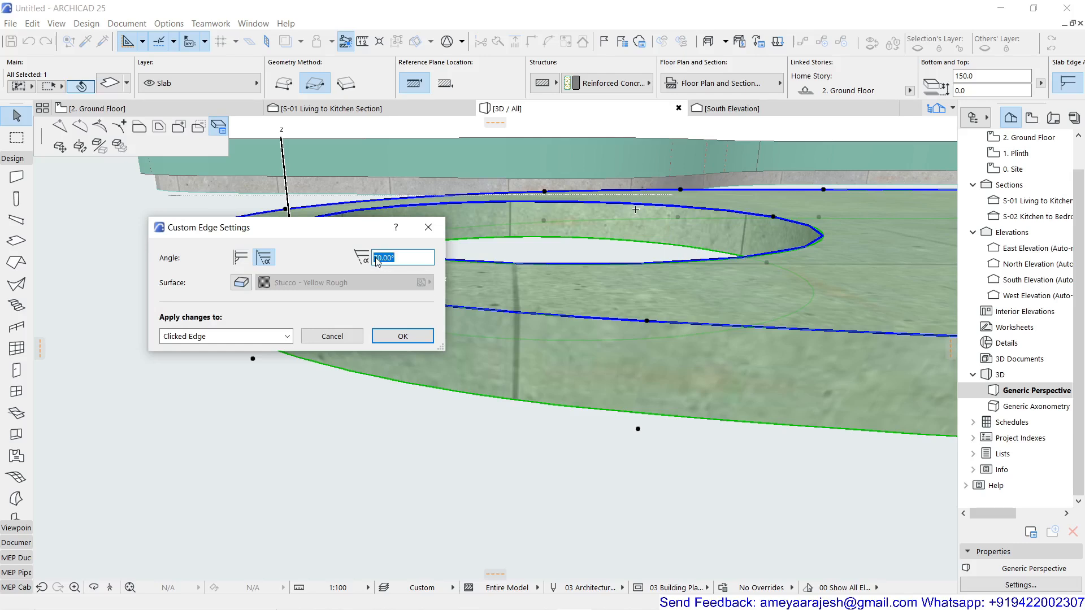
text(12)
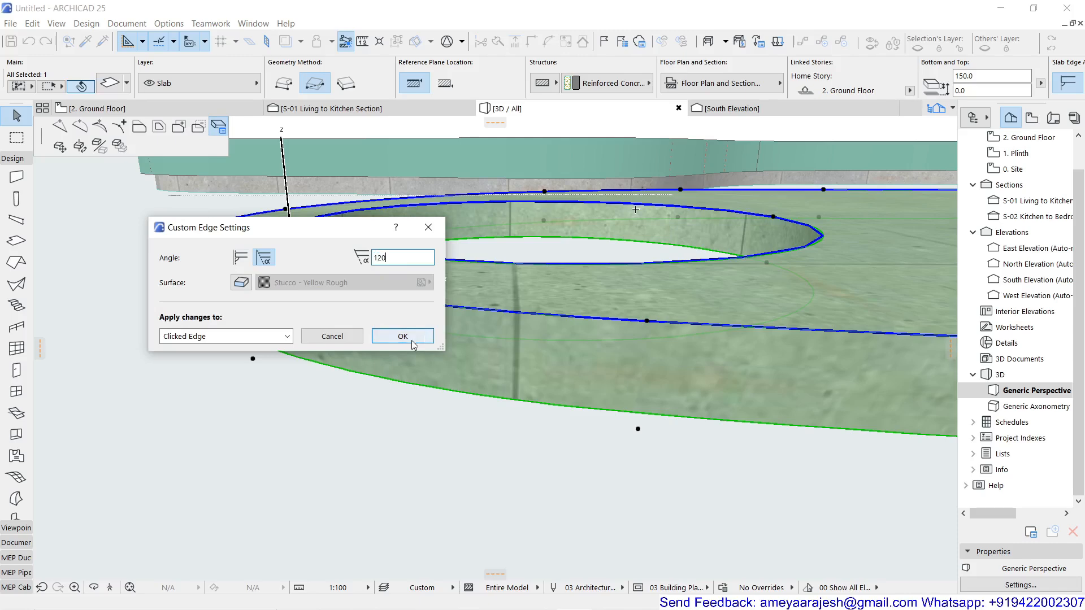
click(281, 336)
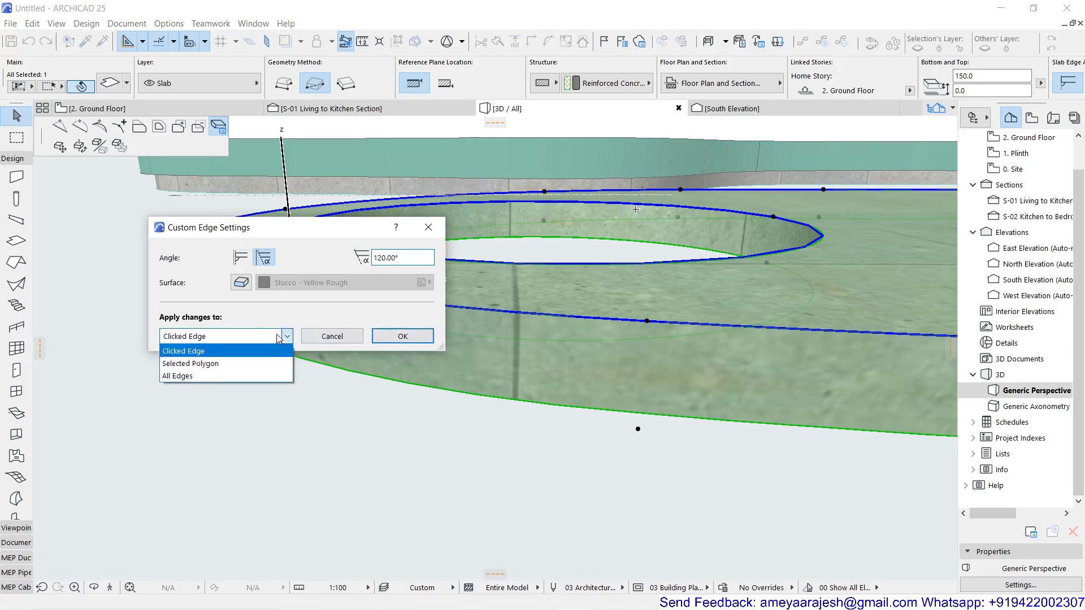
click(260, 358)
click(402, 339)
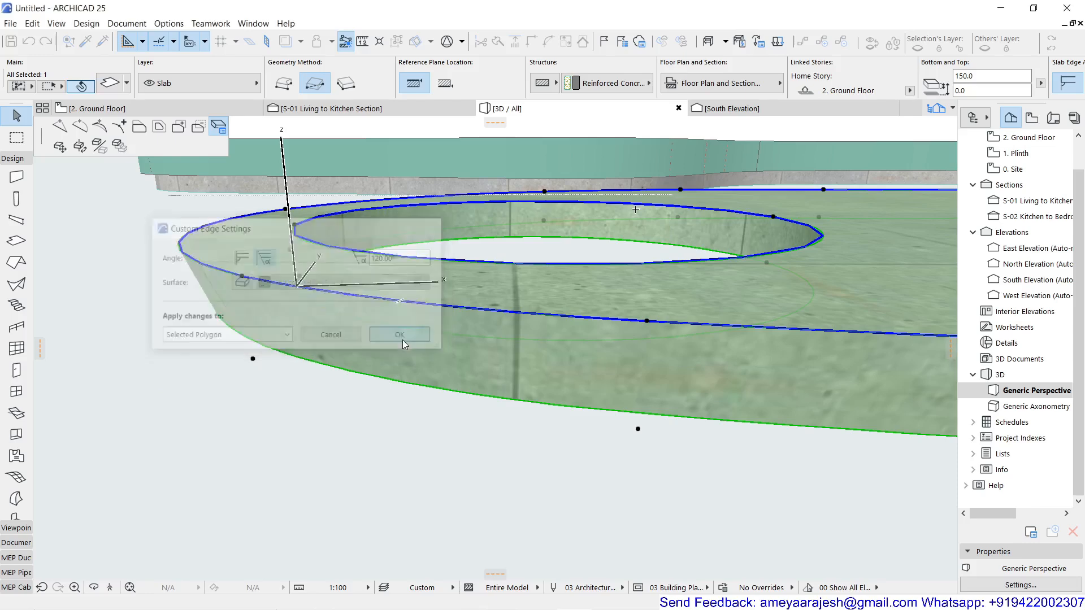
Examine the duplicated slab's sloped outer edge along its full contour in the 3D view.
scroll(228, 470, down, 3)
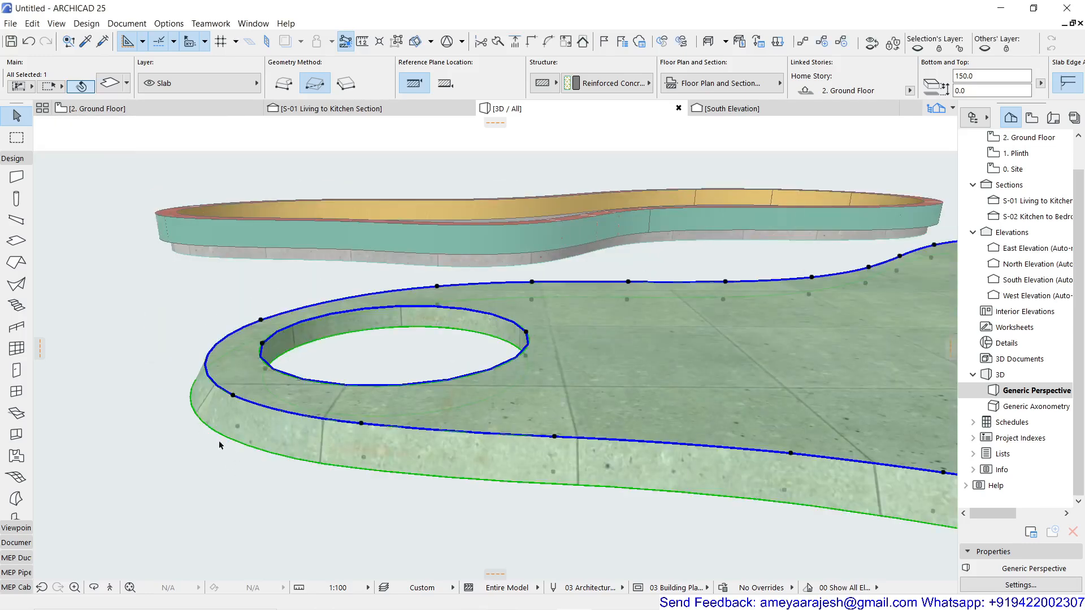
scroll(281, 458, down, 3)
middle_drag(520, 473, 338, 495)
scroll(354, 496, down, 2)
click(354, 496)
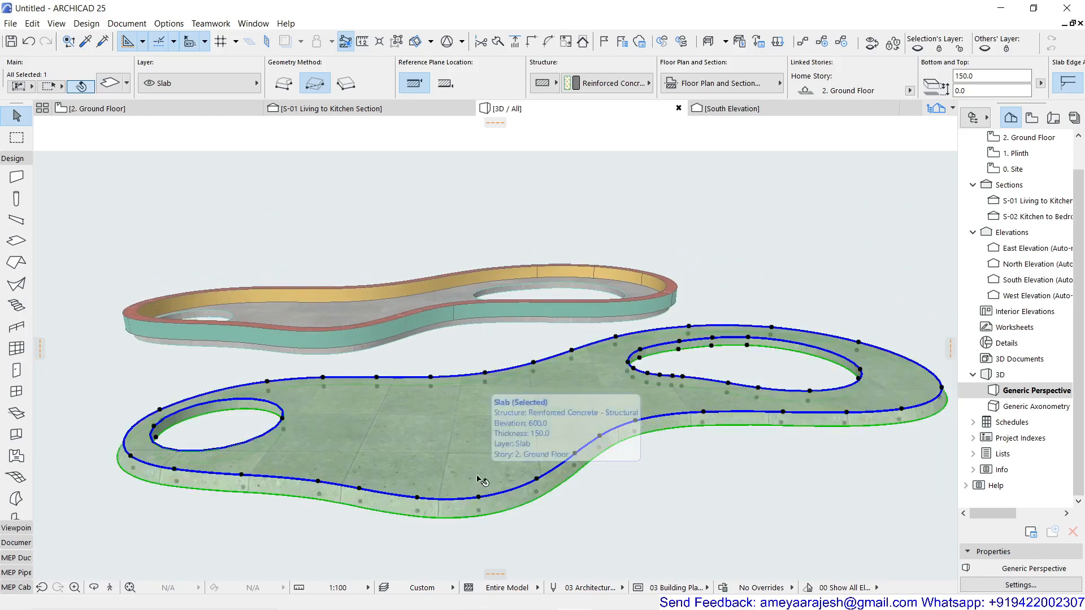